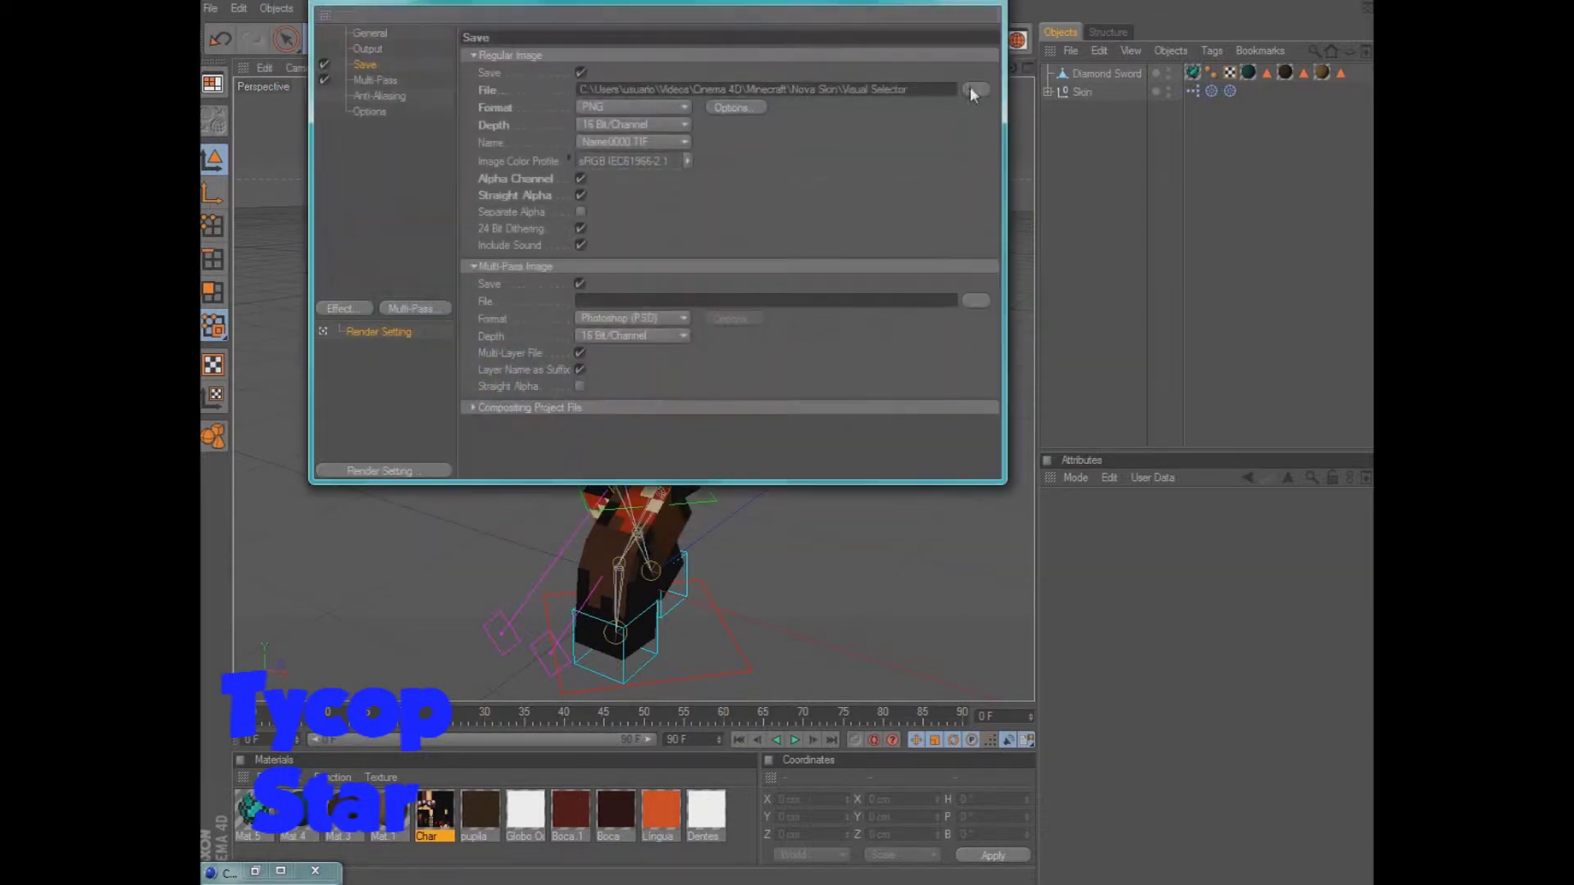
# - Set the regular image's output file to "spped feromonas" in the imagens folder
pyautogui.click(973, 94)
pyautogui.moveTo(886, 194); pyautogui.dragTo(888, 295)
pyautogui.doubleClick(611, 298)
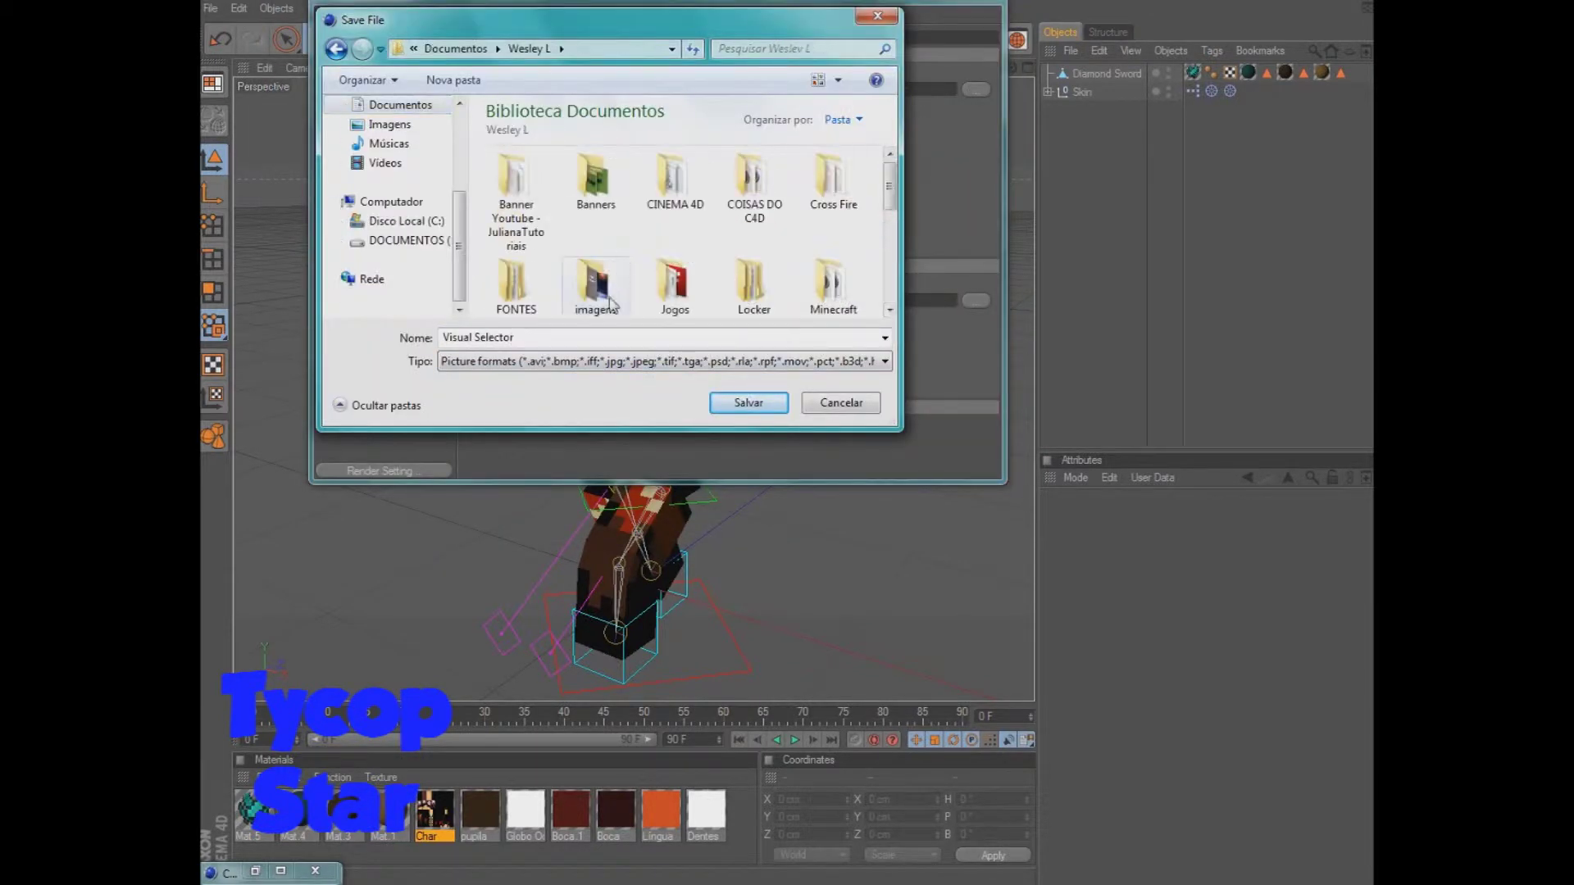
pyautogui.doubleClick(591, 313)
pyautogui.moveTo(537, 340); pyautogui.dragTo(353, 321)
pyautogui.write('spped feromonas')
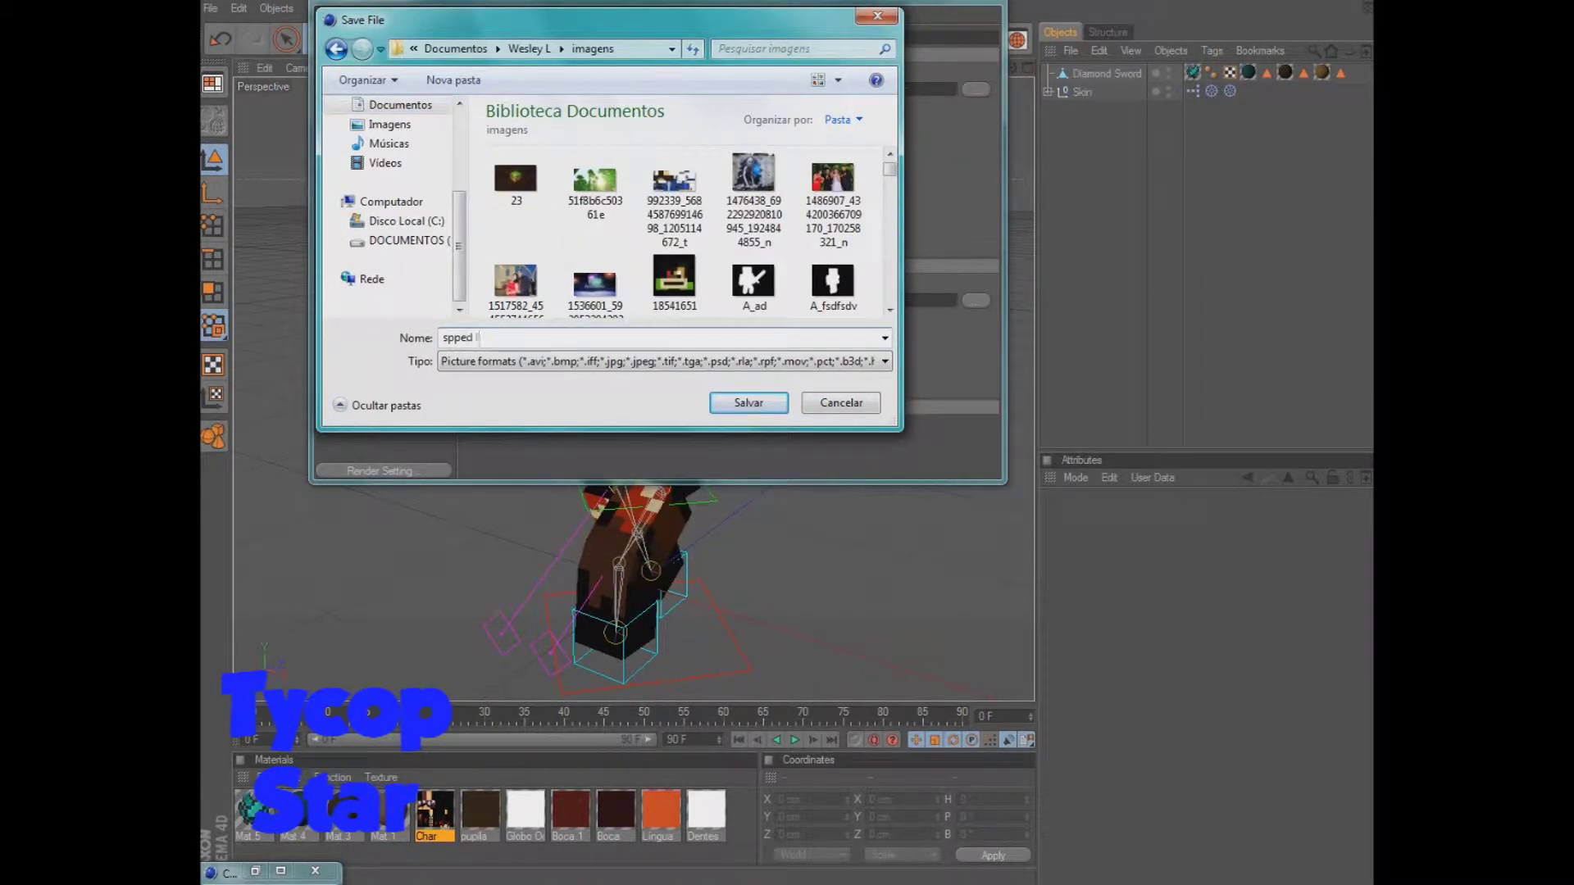
pyautogui.press('Return')
# - Confirm the output file name again, close the render settings and render the scene
pyautogui.click(975, 92)
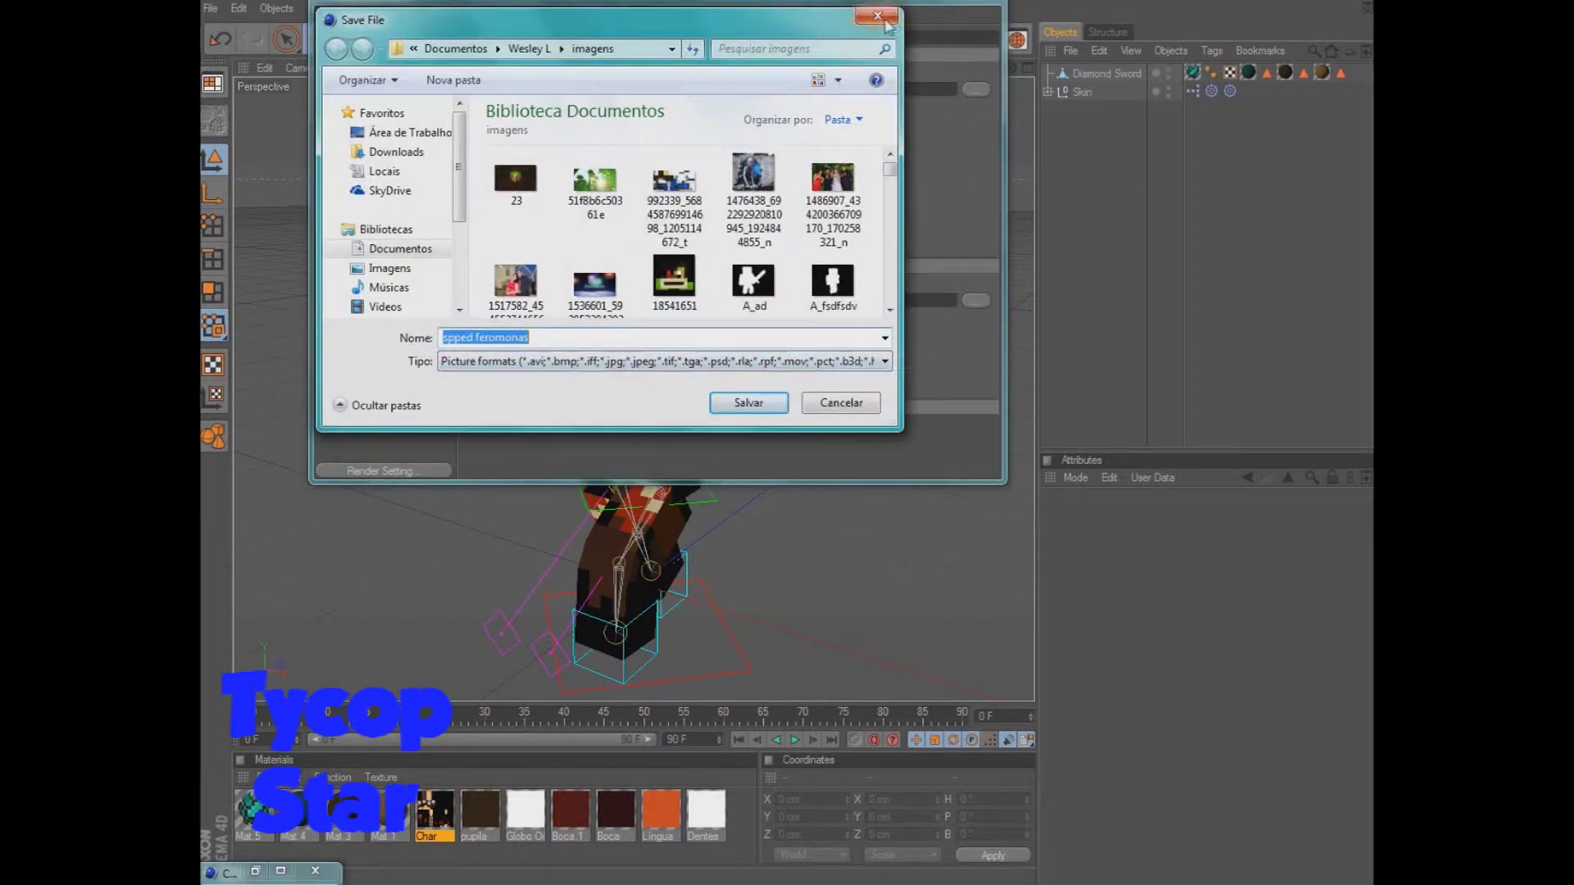
pyautogui.press('Return')
pyautogui.click(989, 2)
pyautogui.click(639, 38)
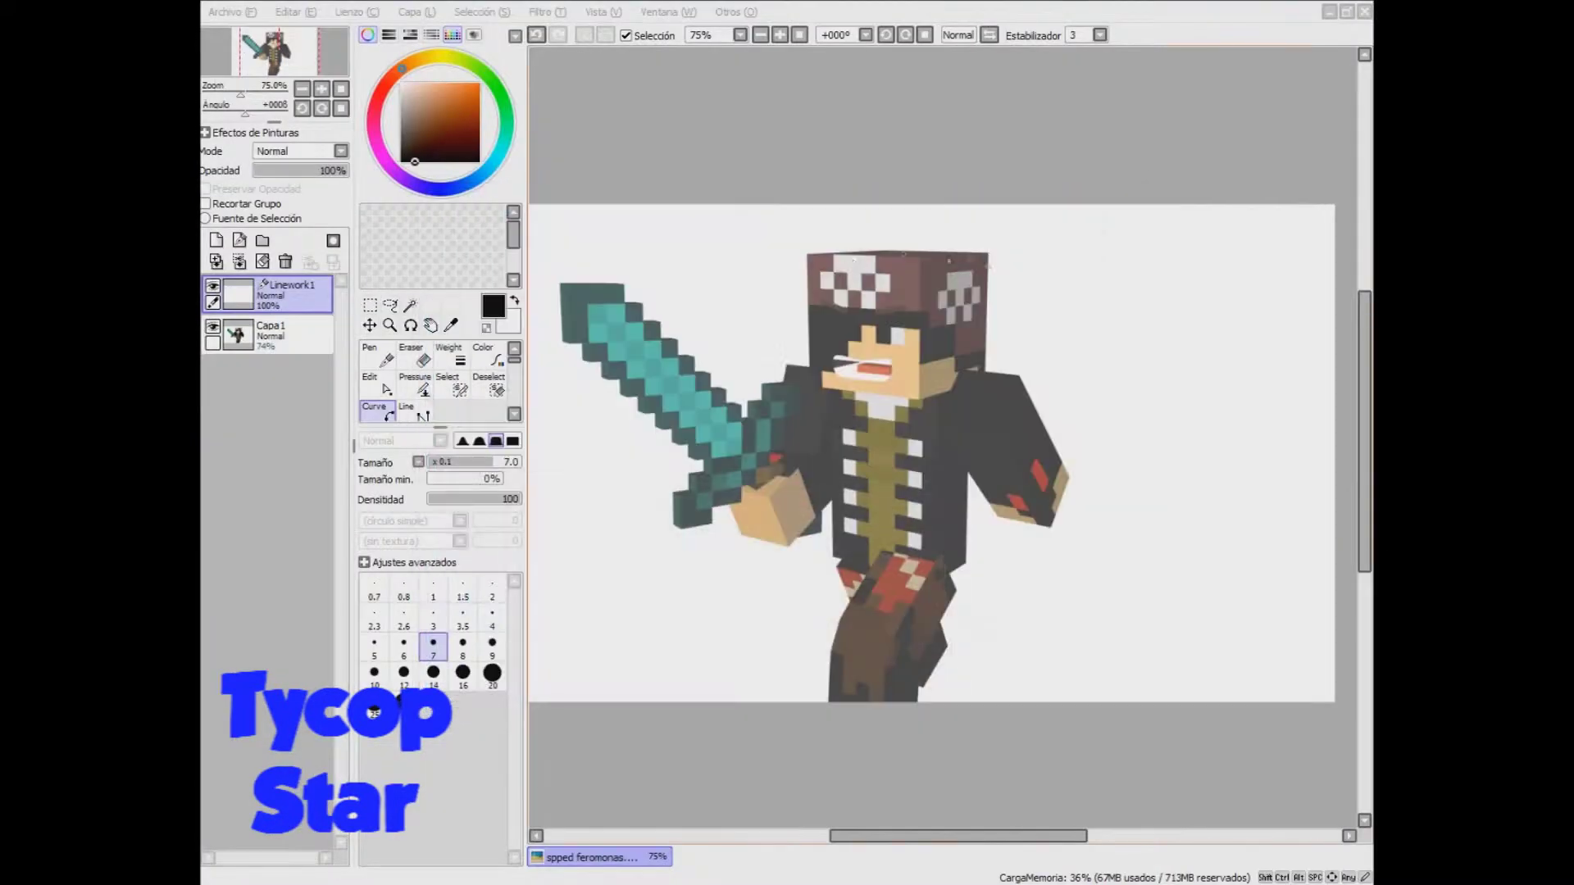
# - In PaintTool SAI, outline the outer edge of the pirate bandana in black on the linework layer with the size 7 Curve tool
pyautogui.click(887, 250)
pyautogui.click(987, 251)
pyautogui.click(990, 256)
pyautogui.click(988, 349)
pyautogui.click(985, 352)
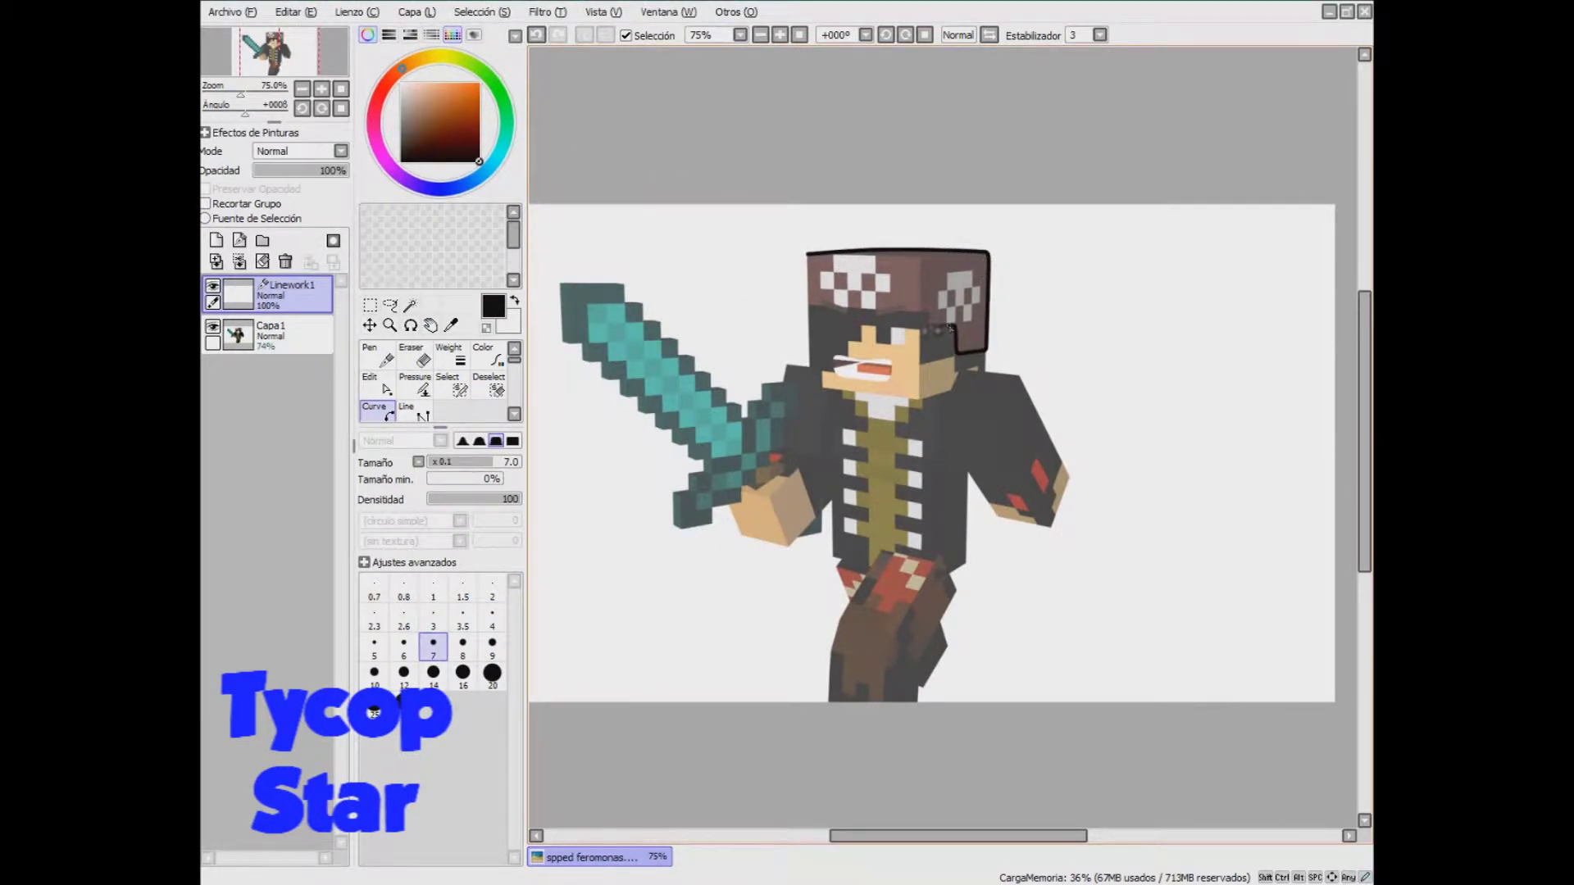
pyautogui.click(927, 314)
pyautogui.doubleClick(809, 256)
# - Trace the outline of the white skull on the front of the bandana
pyautogui.click(834, 291)
pyautogui.click(836, 305)
pyautogui.click(847, 309)
pyautogui.click(848, 290)
pyautogui.click(857, 290)
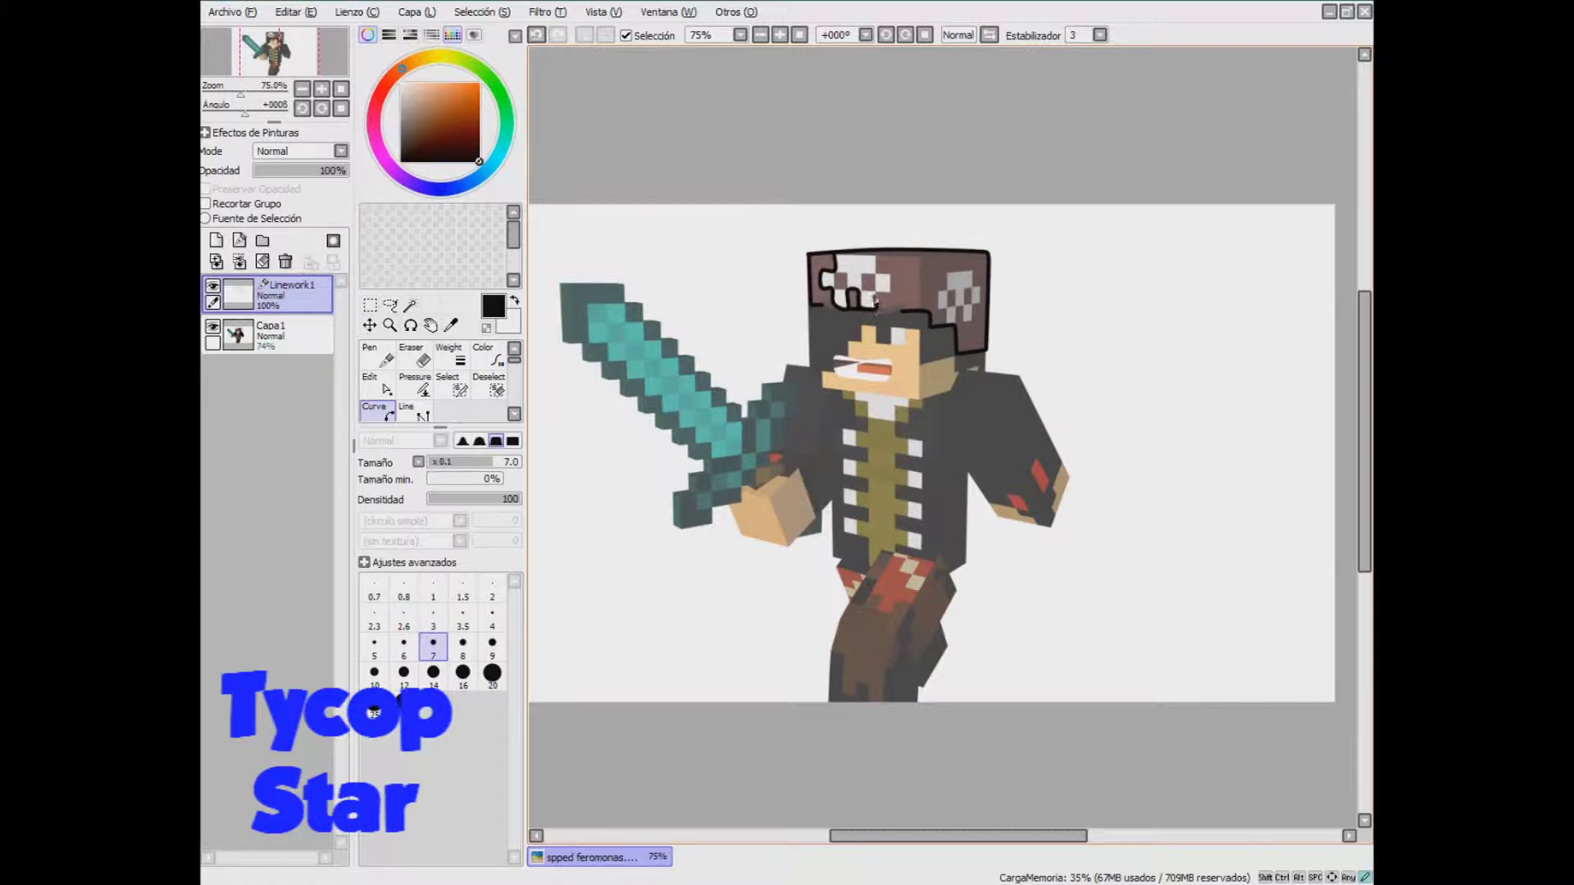
pyautogui.click(878, 281)
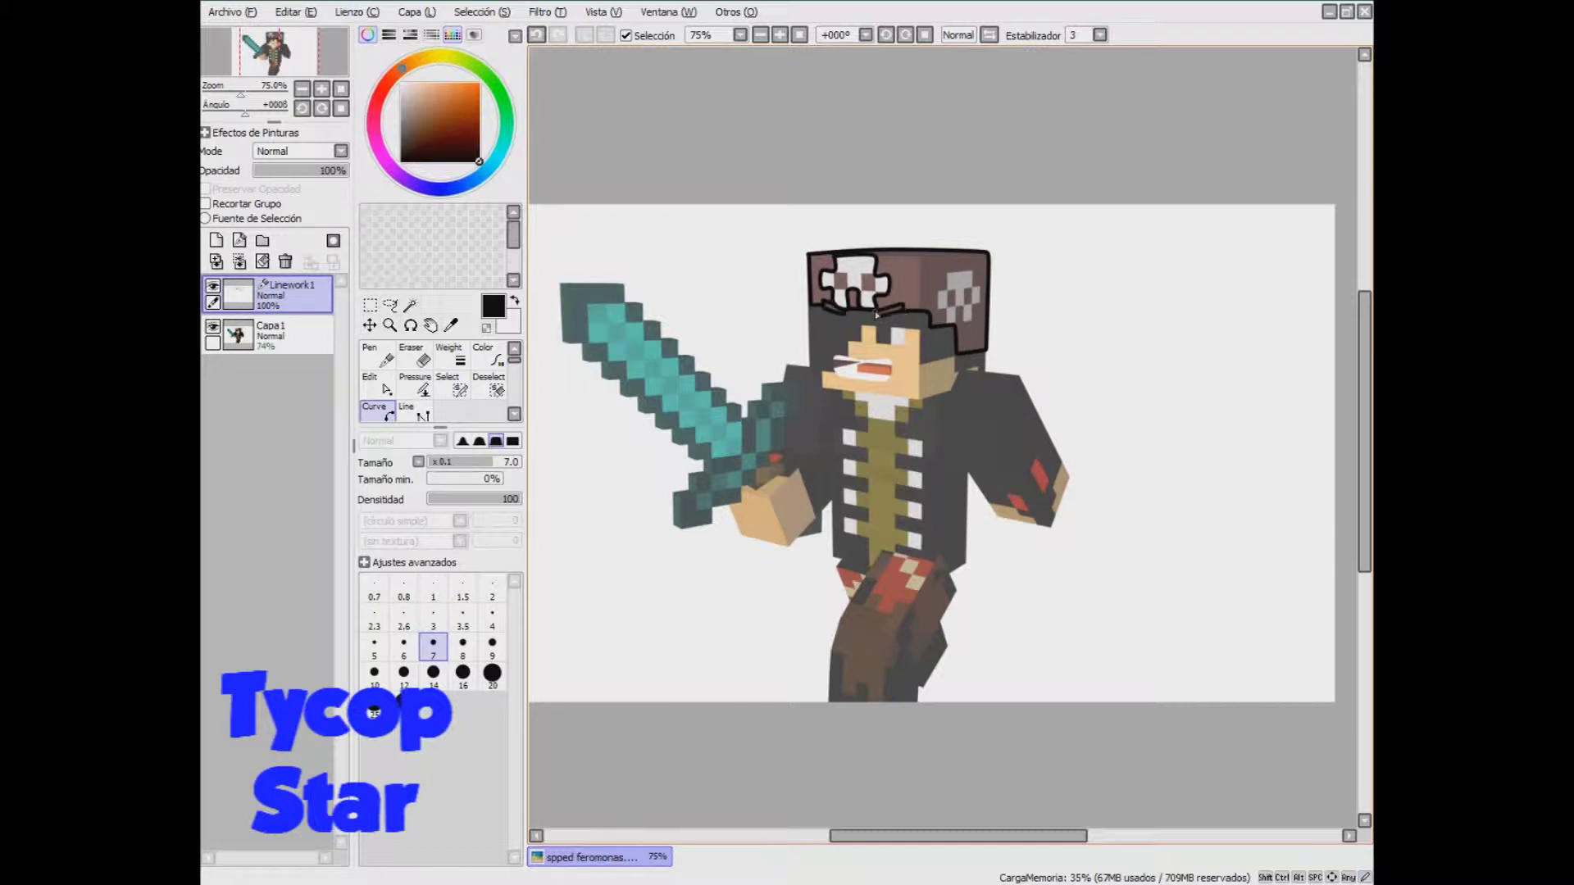
# - Draw the bandana's upper front edge and the vertical corner edge between its front and side faces
pyautogui.click(878, 258)
pyautogui.click(920, 259)
pyautogui.doubleClick(989, 253)
pyautogui.click(921, 260)
pyautogui.doubleClick(922, 311)
# - Trace the outline of the grey skull on the side of the bandana
pyautogui.click(941, 290)
pyautogui.click(941, 309)
pyautogui.click(950, 319)
pyautogui.click(958, 318)
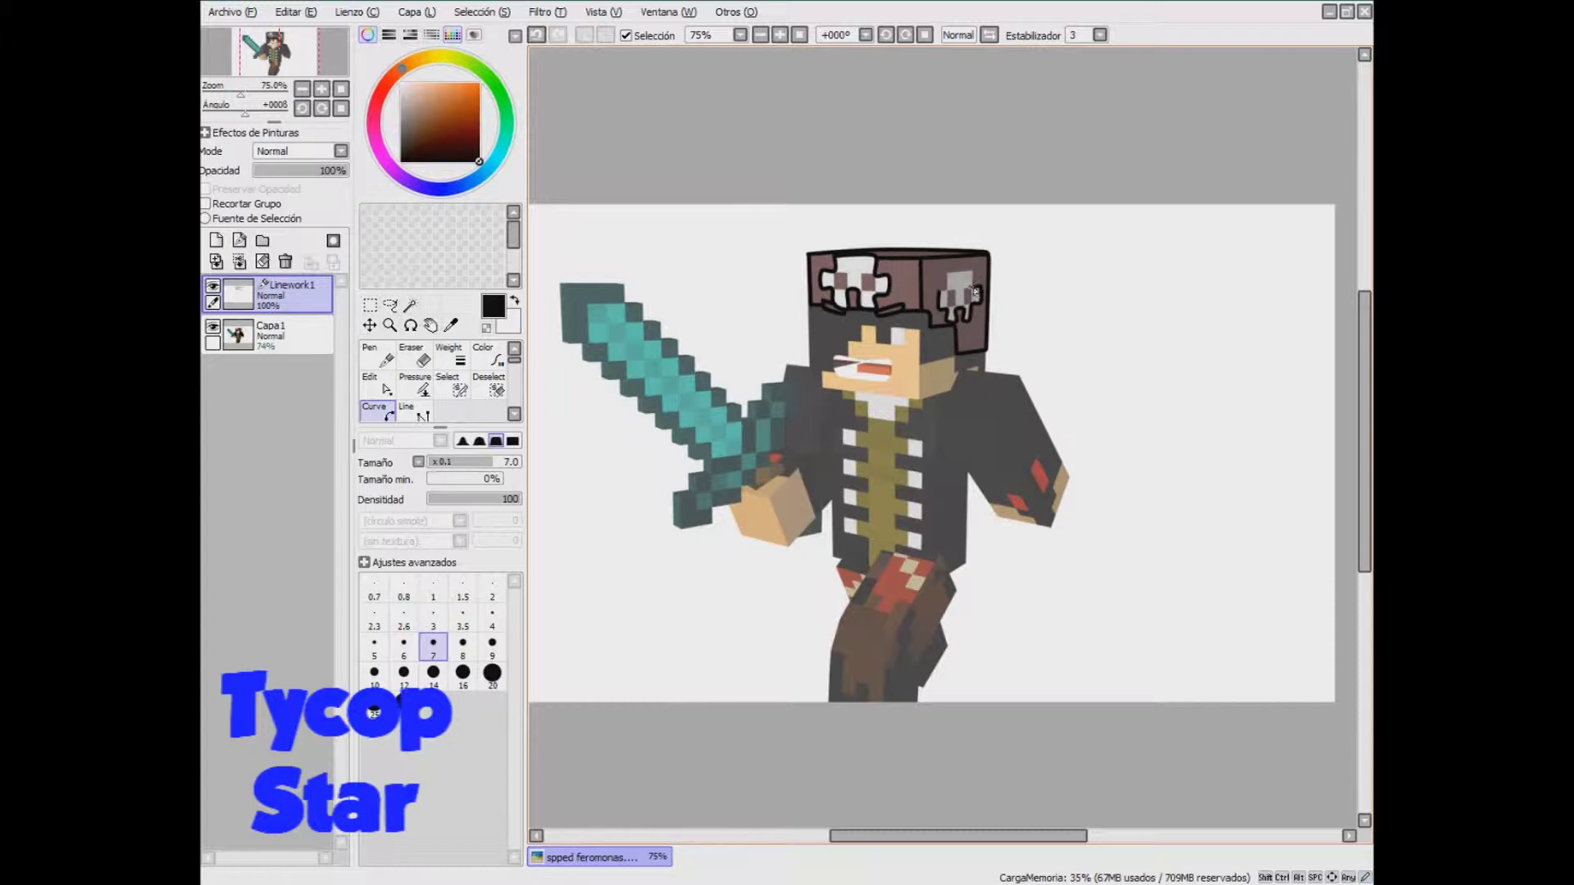
pyautogui.click(1002, 249)
pyautogui.click(1013, 214)
pyautogui.click(1019, 249)
pyautogui.click(1035, 258)
pyautogui.click(1015, 271)
pyautogui.click(1009, 289)
pyautogui.click(1003, 278)
pyautogui.doubleClick(988, 296)
pyautogui.hotkey('ctrl', 'z')
pyautogui.hotkey('ctrl', 'z')
pyautogui.hotkey('ctrl', 'z')
pyautogui.hotkey('ctrl', 'z')
pyautogui.hotkey('ctrl', 'z')
pyautogui.hotkey('ctrl', 'z')
pyautogui.hotkey('ctrl', 'z')
pyautogui.hotkey('ctrl', 'z')
# - Draw a pointed cloth tail hanging from the back corner of the bandana
pyautogui.click(1015, 284)
pyautogui.click(1026, 311)
pyautogui.click(1040, 312)
pyautogui.click(1029, 342)
pyautogui.click(1014, 319)
pyautogui.click(1002, 299)
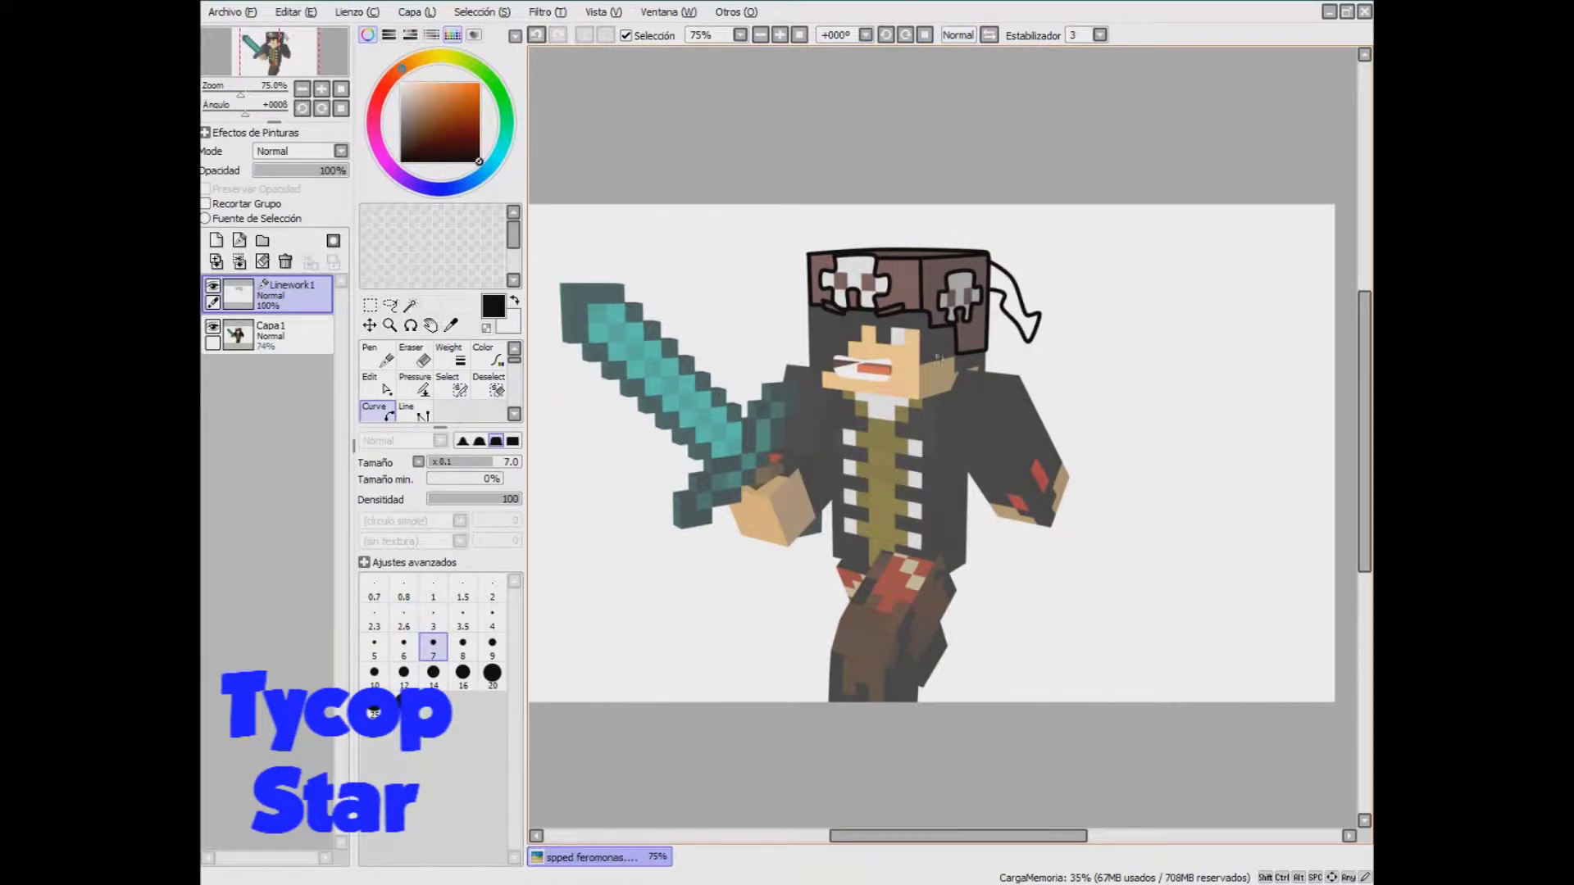
pyautogui.moveTo(807, 305)
pyautogui.mouseDown()
pyautogui.moveTo(811, 369)
pyautogui.moveTo(833, 374)
pyautogui.moveTo(848, 347)
pyautogui.moveTo(901, 334)
pyautogui.moveTo(921, 364)
pyautogui.moveTo(977, 373)
pyautogui.mouseUp()
pyautogui.press('e')
pyautogui.moveTo(812, 315)
pyautogui.mouseDown()
pyautogui.moveTo(840, 363)
pyautogui.moveTo(914, 346)
pyautogui.moveTo(984, 377)
pyautogui.mouseUp()
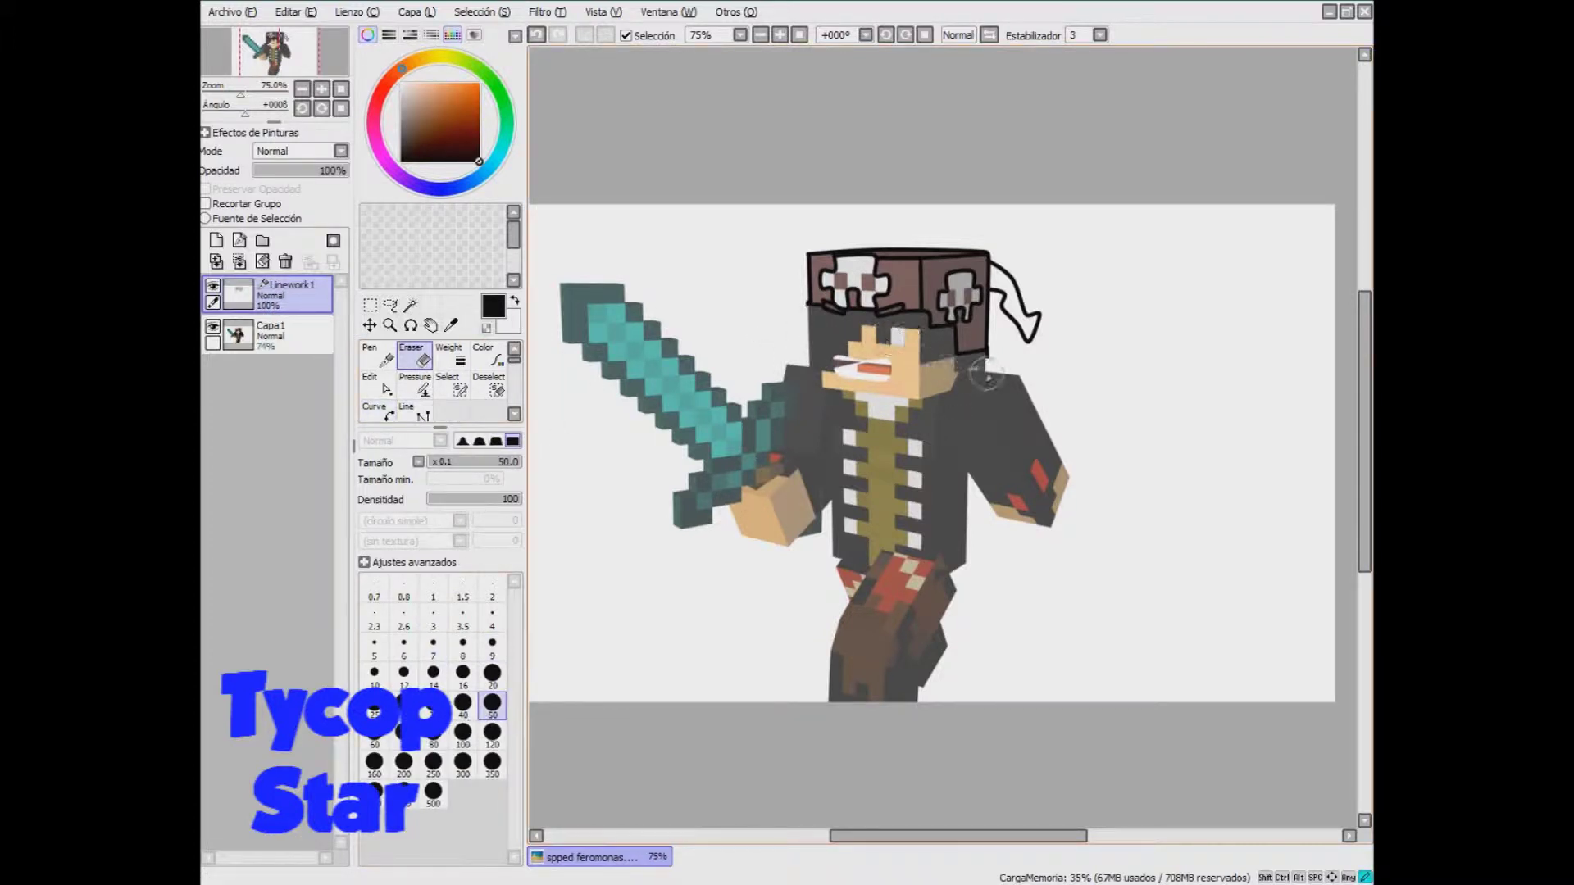
# - Outline the black hair below the bandana with jagged strands framing the face
pyautogui.press('n')
pyautogui.moveTo(807, 305)
pyautogui.mouseDown()
pyautogui.moveTo(817, 376)
pyautogui.moveTo(873, 328)
pyautogui.moveTo(920, 331)
pyautogui.moveTo(951, 360)
pyautogui.mouseUp()
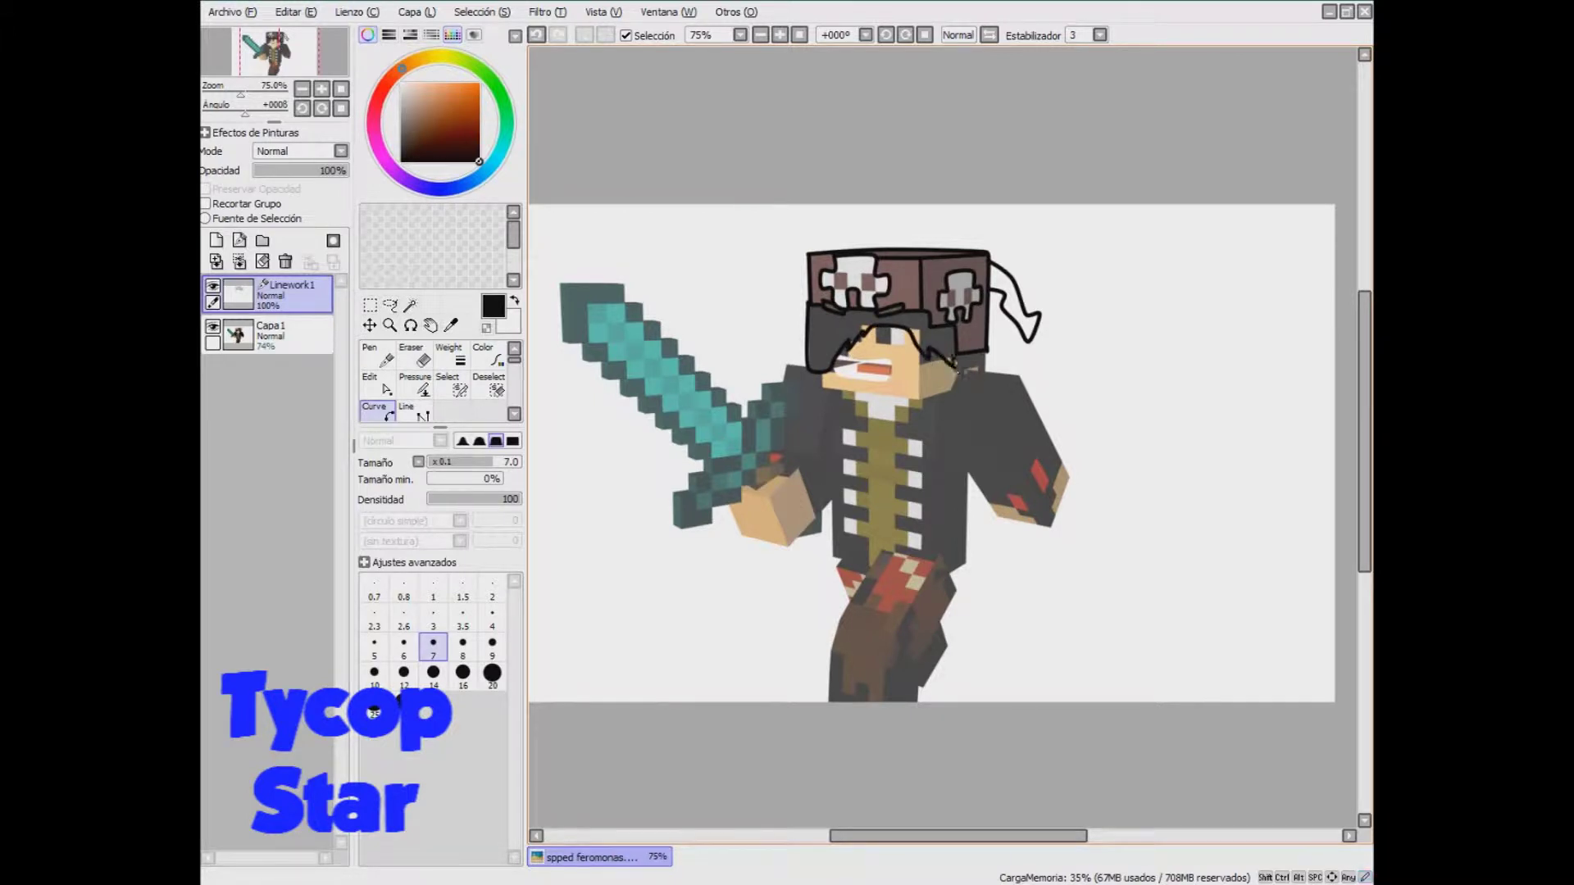
pyautogui.hotkey('ctrl', 'z')
# - Outline the character's visible eye and its pupil
pyautogui.click(876, 330)
pyautogui.click(878, 342)
pyautogui.click(892, 329)
pyautogui.hotkey('ctrl', 'z')
pyautogui.click(892, 345)
pyautogui.click(893, 329)
# - Outline the eye sockets of the skulls on the bandana
pyautogui.click(863, 277)
pyautogui.click(866, 293)
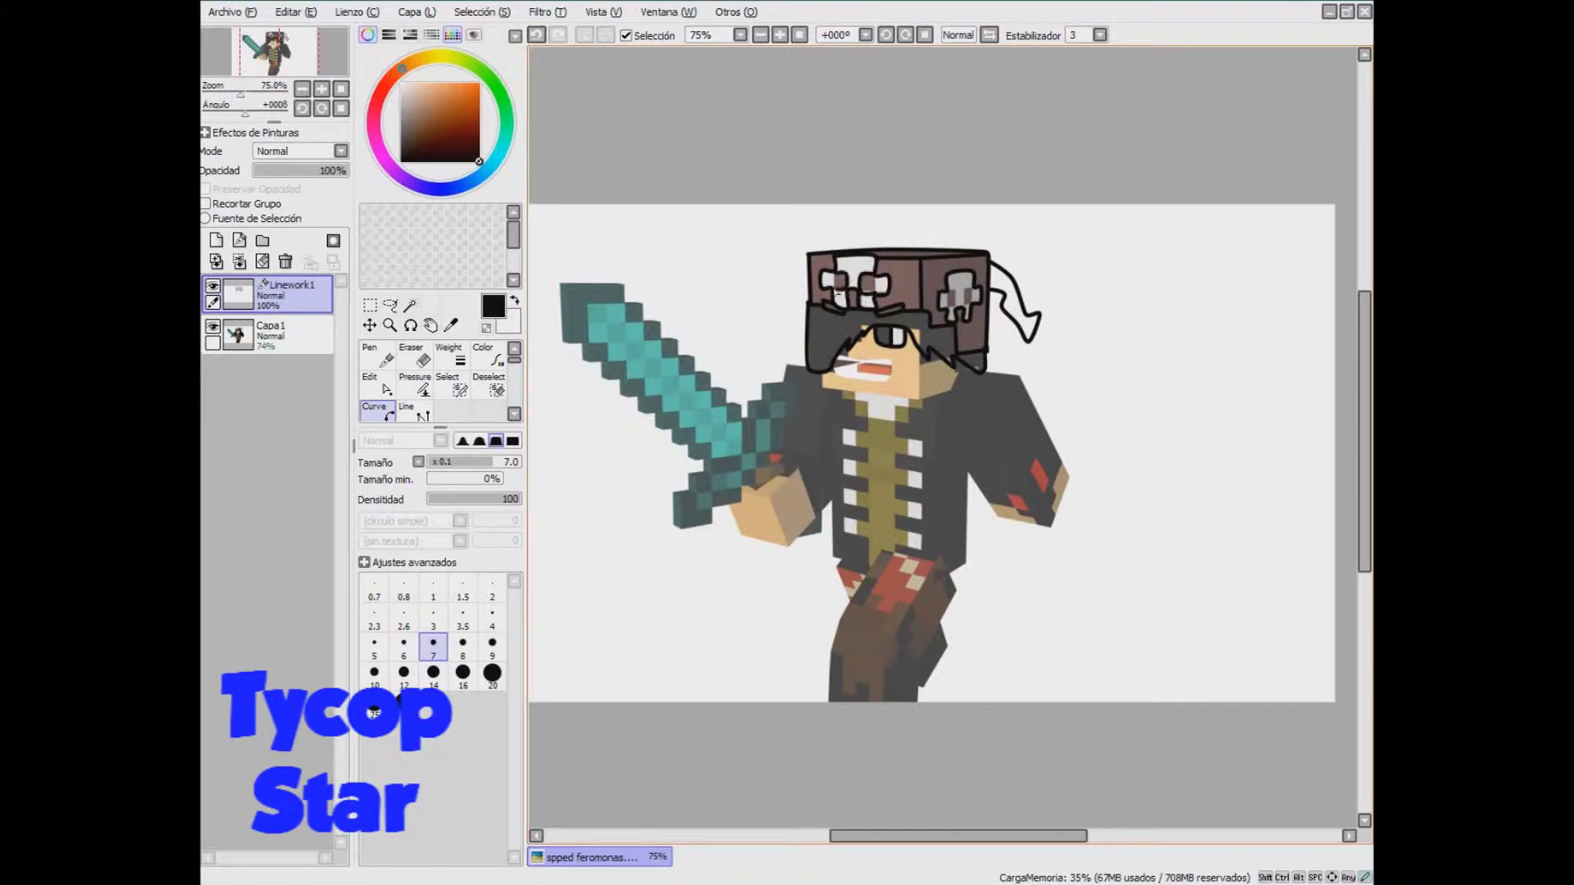
pyautogui.moveTo(969, 293); pyautogui.dragTo(972, 291)
# - Erase the hair line overlapping the corner of the mouth and outline the open mouth
pyautogui.click(417, 355)
pyautogui.moveTo(830, 370)
pyautogui.mouseDown()
pyautogui.moveTo(789, 384)
pyautogui.moveTo(810, 305)
pyautogui.moveTo(827, 372)
pyautogui.moveTo(895, 381)
pyautogui.moveTo(836, 362)
pyautogui.moveTo(858, 362)
pyautogui.moveTo(891, 369)
pyautogui.moveTo(835, 373)
pyautogui.mouseUp()
pyautogui.click(379, 412)
pyautogui.doubleClick(834, 368)
pyautogui.click(889, 364)
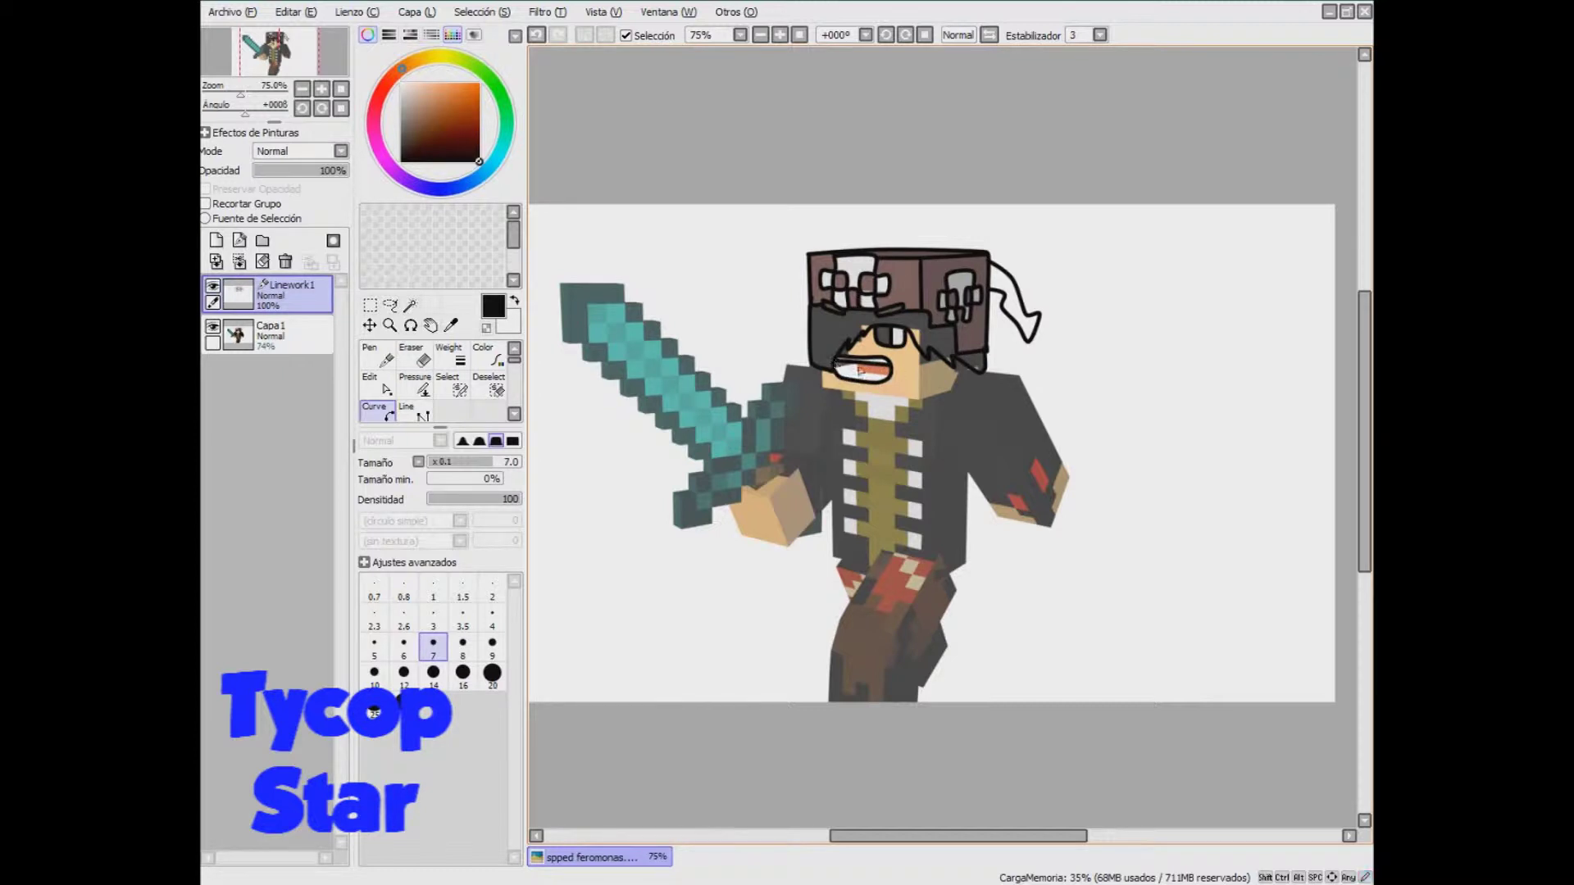
# - Outline the face's corner edge, jaw and chin, and erase the excess line under the jaw
pyautogui.click(918, 351)
pyautogui.click(919, 398)
pyautogui.click(943, 392)
pyautogui.doubleClick(957, 371)
pyautogui.click(918, 397)
pyautogui.click(823, 388)
pyautogui.hotkey('ctrl', 'z')
pyautogui.doubleClick(822, 374)
pyautogui.click(414, 356)
pyautogui.moveTo(927, 400); pyautogui.dragTo(952, 401)
pyautogui.click(378, 410)
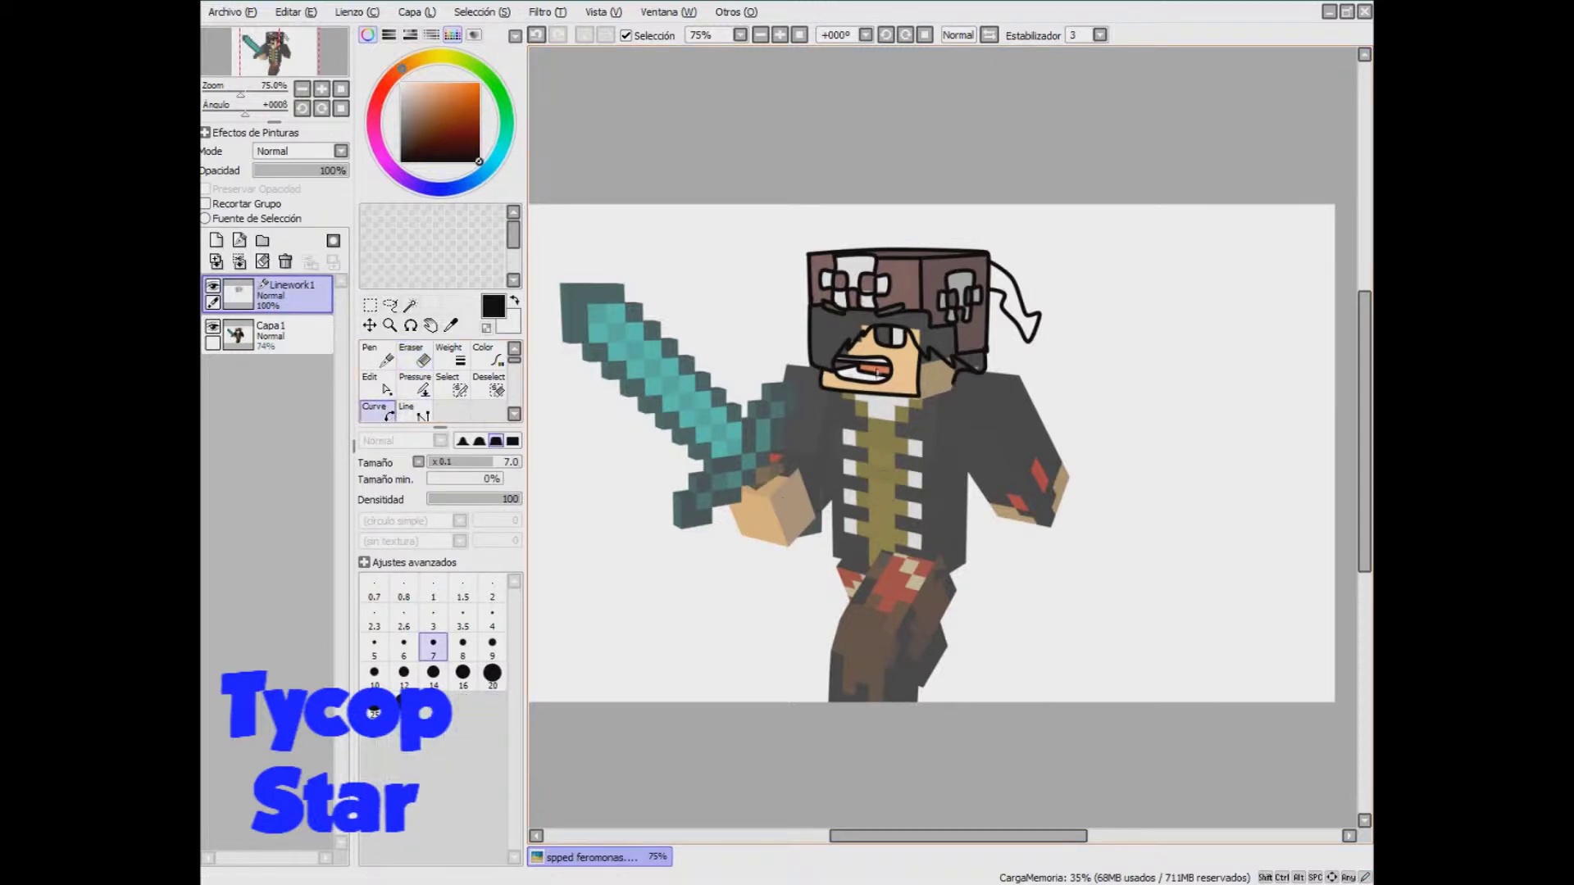
# - Outline the empty-handed arm from the shoulder around the elbow to the end of the forearm
pyautogui.click(982, 372)
pyautogui.click(1021, 375)
pyautogui.click(1068, 476)
pyautogui.click(1052, 528)
pyautogui.hotkey('ctrl', 'z')
pyautogui.click(1052, 529)
pyautogui.hotkey('ctrl', 'z')
pyautogui.click(1051, 528)
pyautogui.click(998, 516)
pyautogui.hotkey('ctrl', 'z')
pyautogui.hotkey('ctrl', 'z')
pyautogui.click(1052, 528)
pyautogui.click(997, 517)
# - Outline the jacket's side below the empty-handed arm and continue down the outer edge of the rear leg
pyautogui.click(970, 475)
pyautogui.click(966, 563)
pyautogui.click(952, 571)
pyautogui.click(956, 588)
pyautogui.click(941, 622)
pyautogui.click(948, 645)
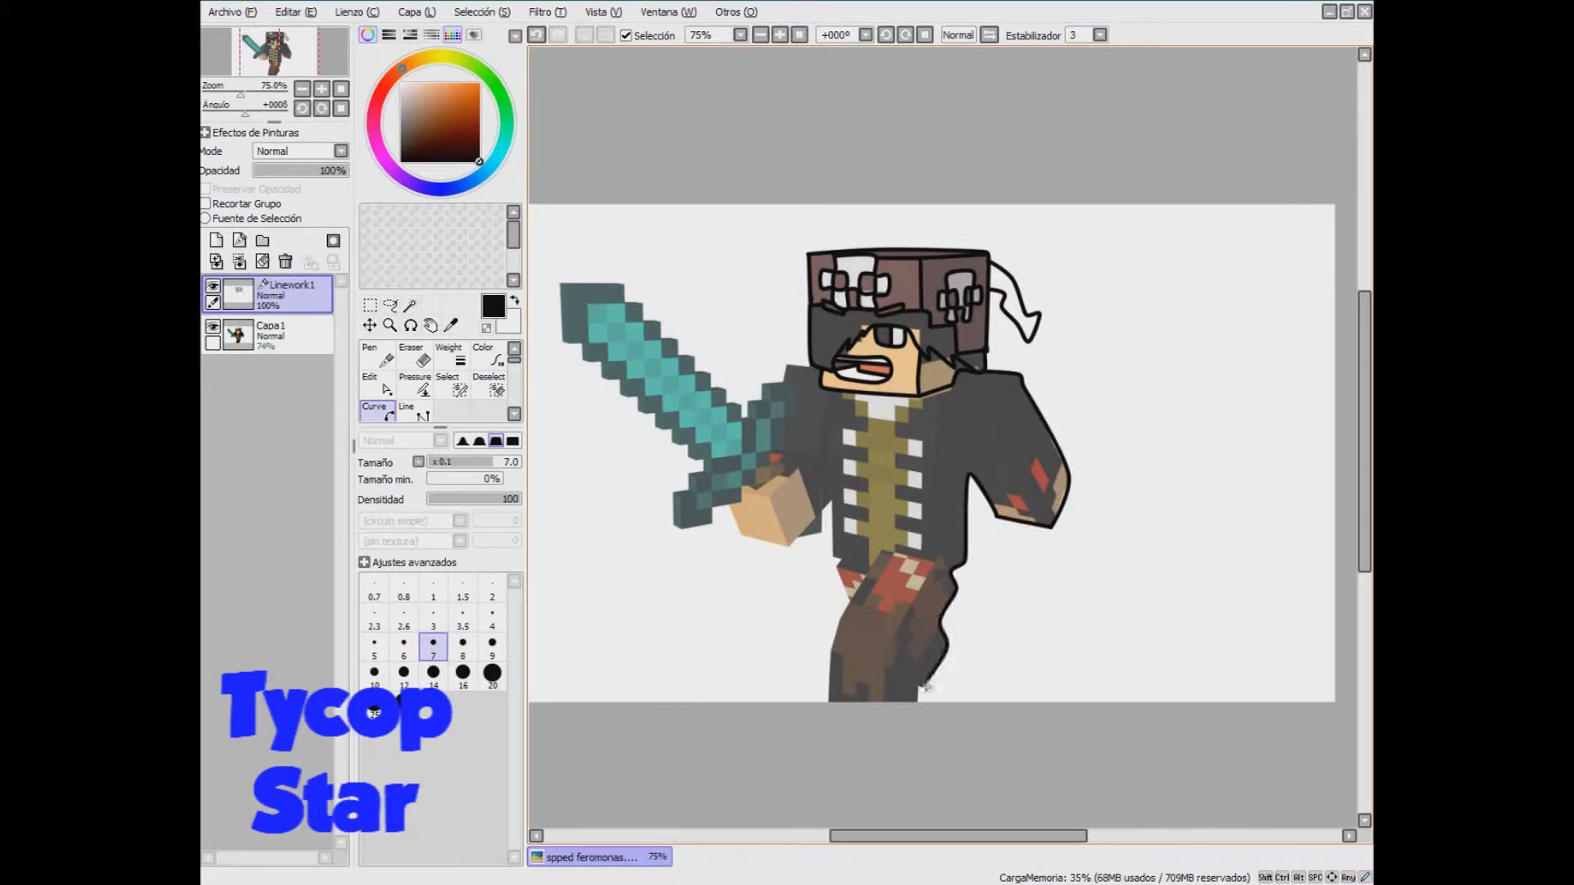
# - Outline the front leg up to the waist and trace the ragged edge separating it from the rear leg
pyautogui.click(850, 705)
pyautogui.click(828, 697)
pyautogui.click(832, 647)
pyautogui.click(857, 570)
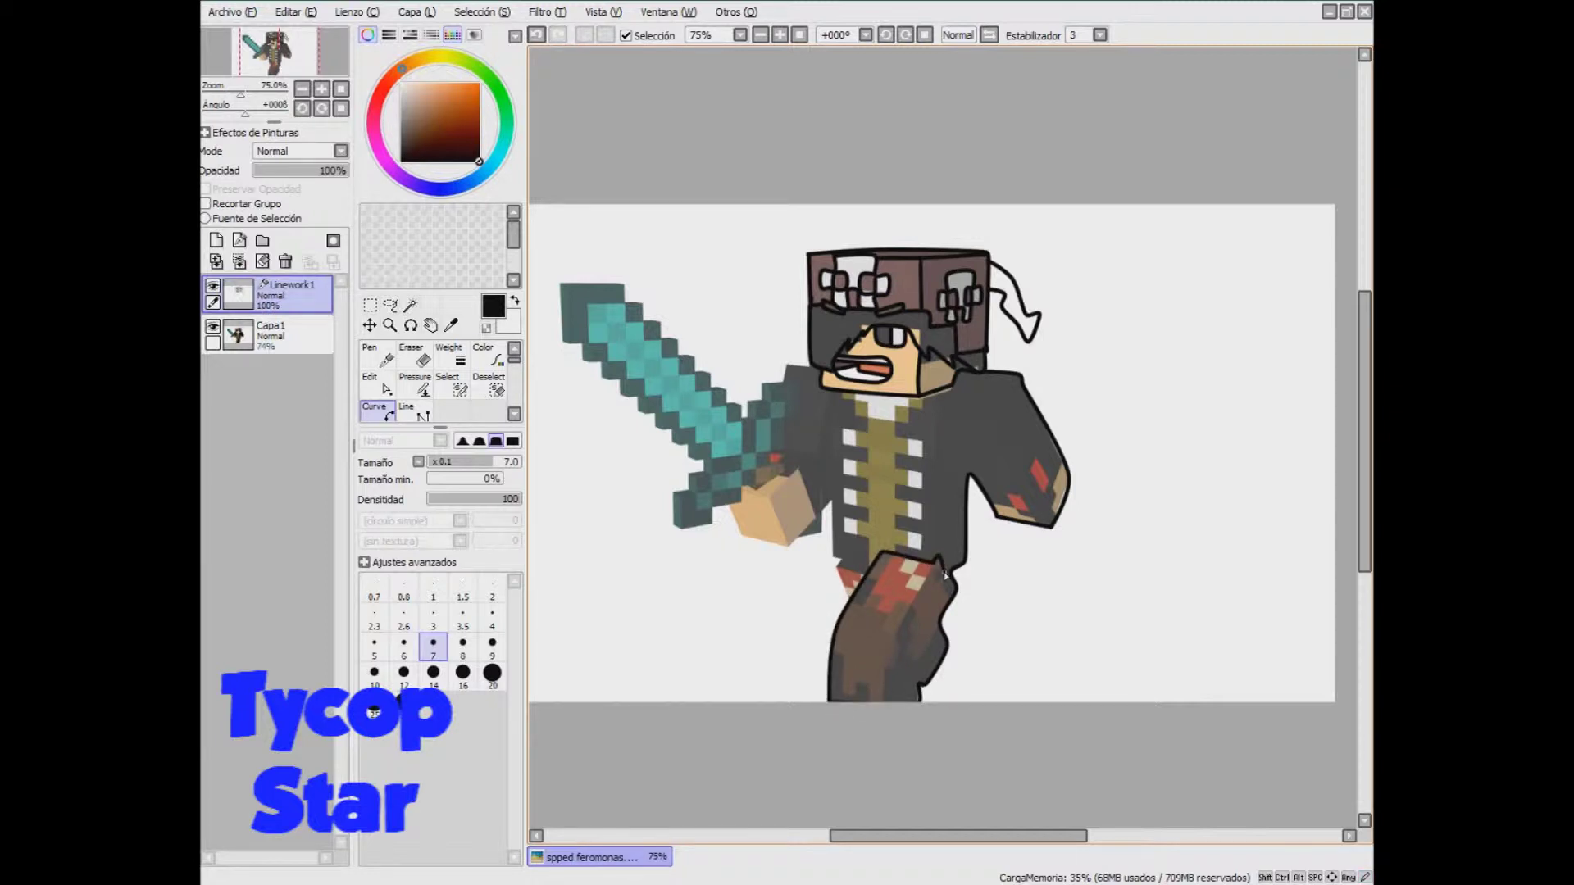
pyautogui.click(943, 576)
pyautogui.click(910, 613)
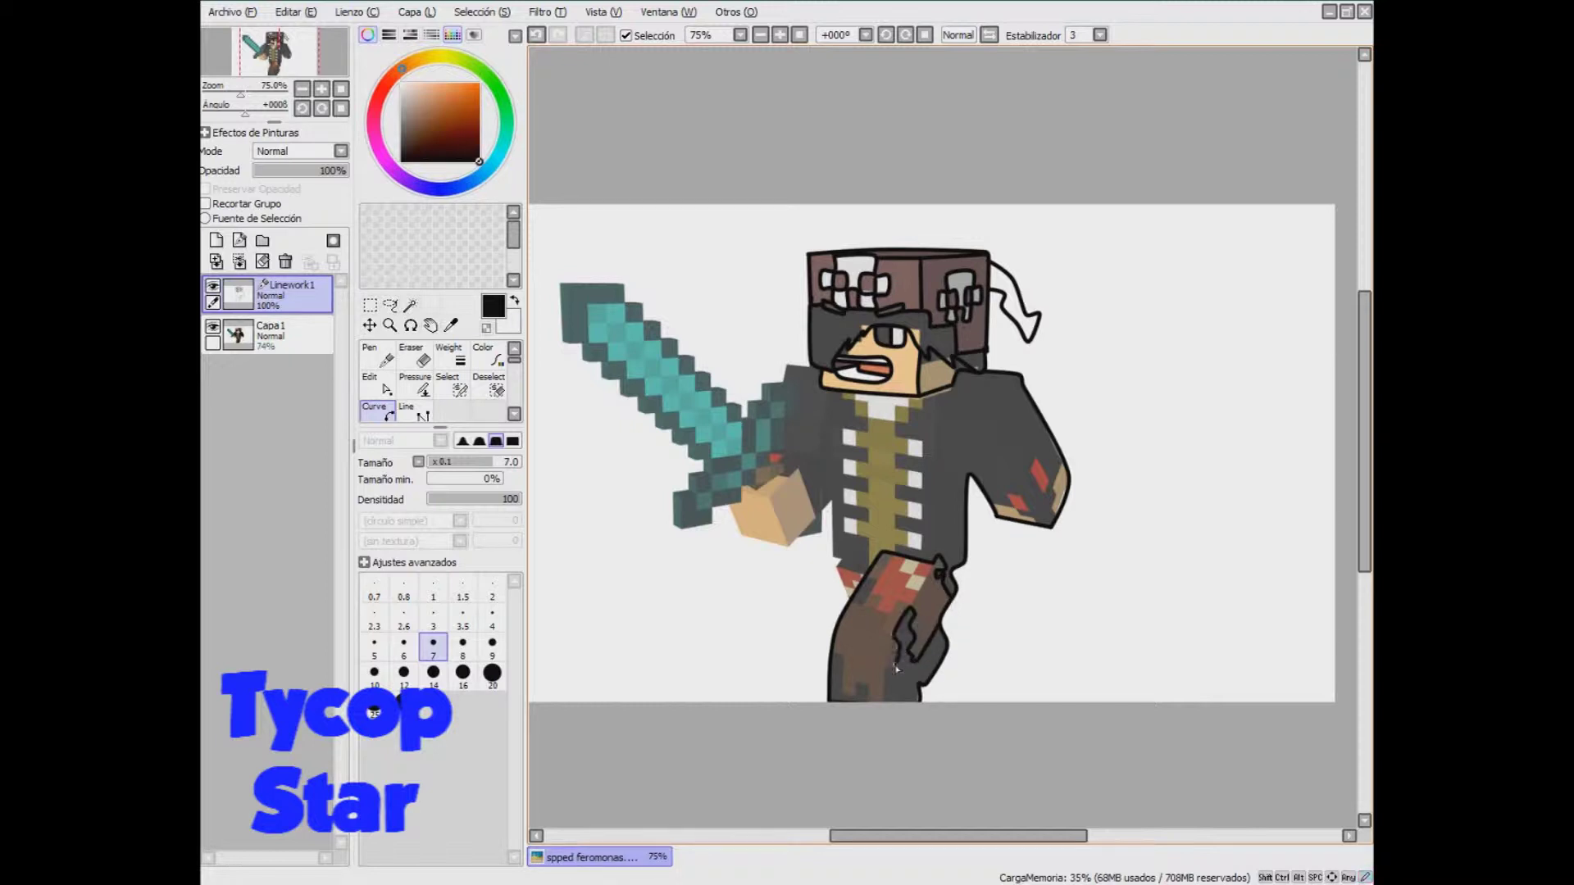
# - Trace the dark patches at the bottom of the front leg and the ragged edge of its red thigh patch
pyautogui.click(859, 693)
pyautogui.click(879, 610)
pyautogui.click(887, 615)
pyautogui.click(933, 568)
pyautogui.click(912, 607)
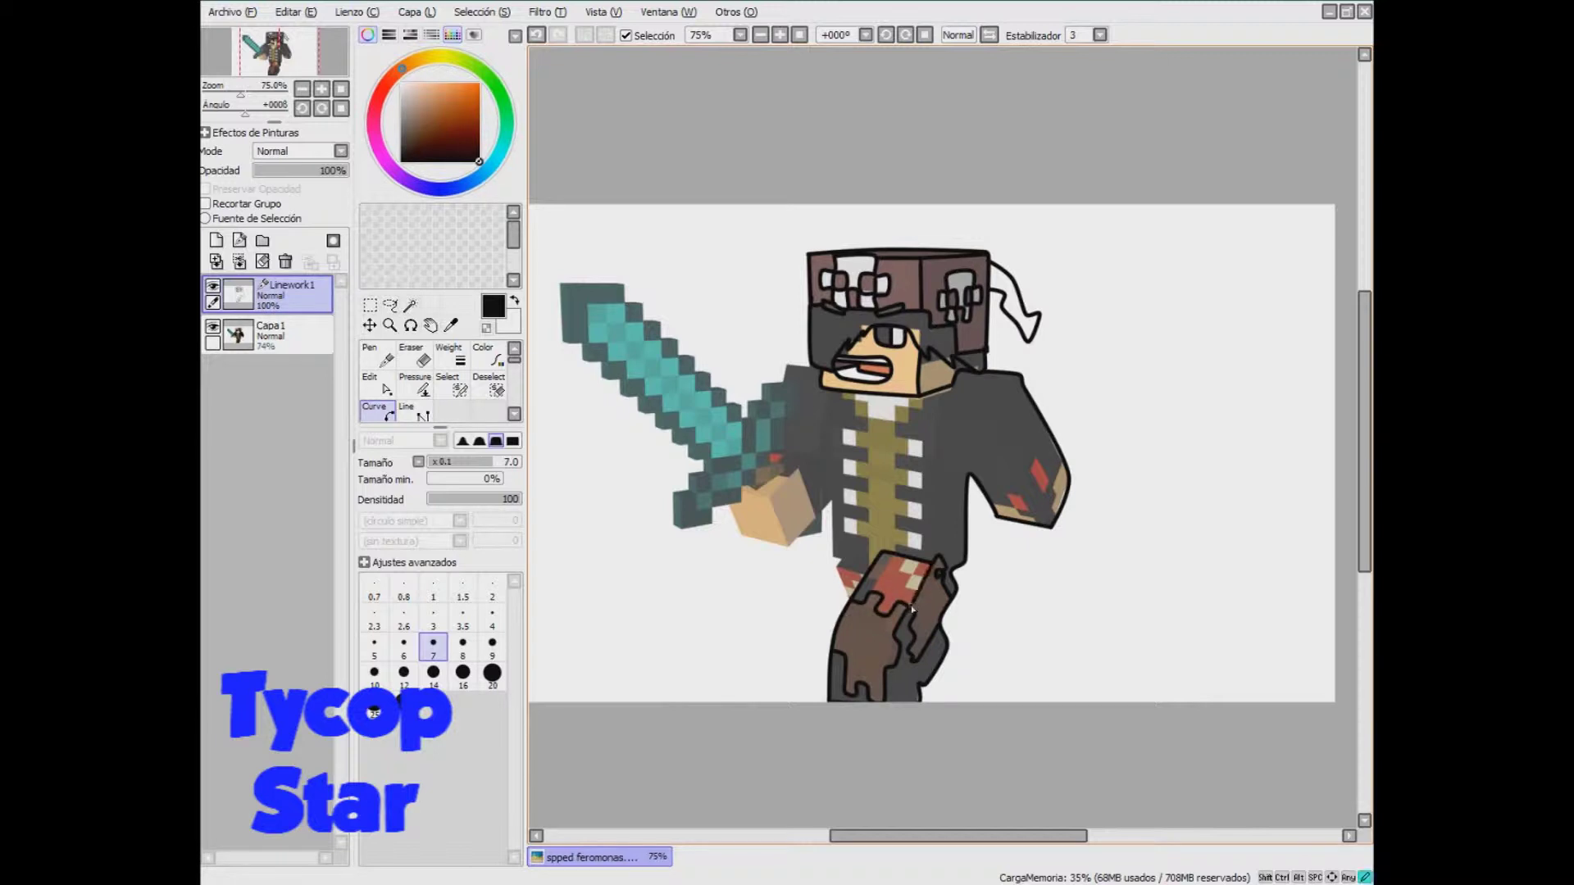
# - Outline the light spots on the front thigh and the small red patch at the other hip
pyautogui.click(903, 561)
pyautogui.click(909, 574)
pyautogui.doubleClick(917, 564)
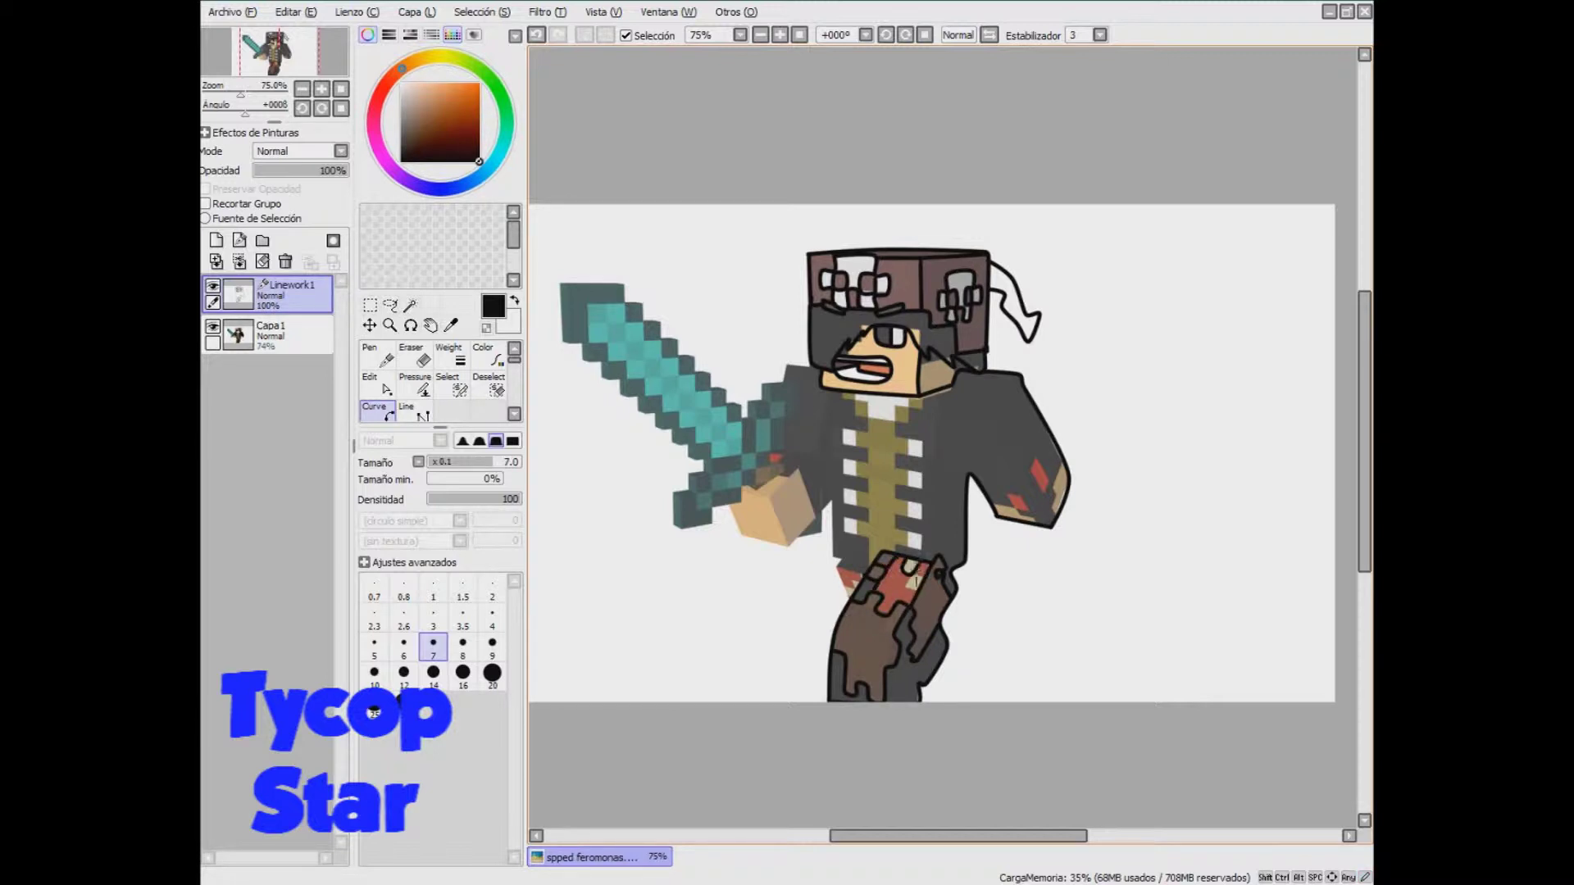
pyautogui.click(845, 562)
# - Trace the notched white trim along the jacket opening on the empty-handed arm's side
pyautogui.click(918, 457)
pyautogui.click(900, 463)
pyautogui.click(919, 474)
pyautogui.click(919, 487)
pyautogui.click(900, 490)
pyautogui.click(900, 498)
pyautogui.click(919, 503)
pyautogui.click(919, 519)
pyautogui.click(901, 521)
pyautogui.click(900, 528)
pyautogui.click(919, 535)
pyautogui.click(918, 546)
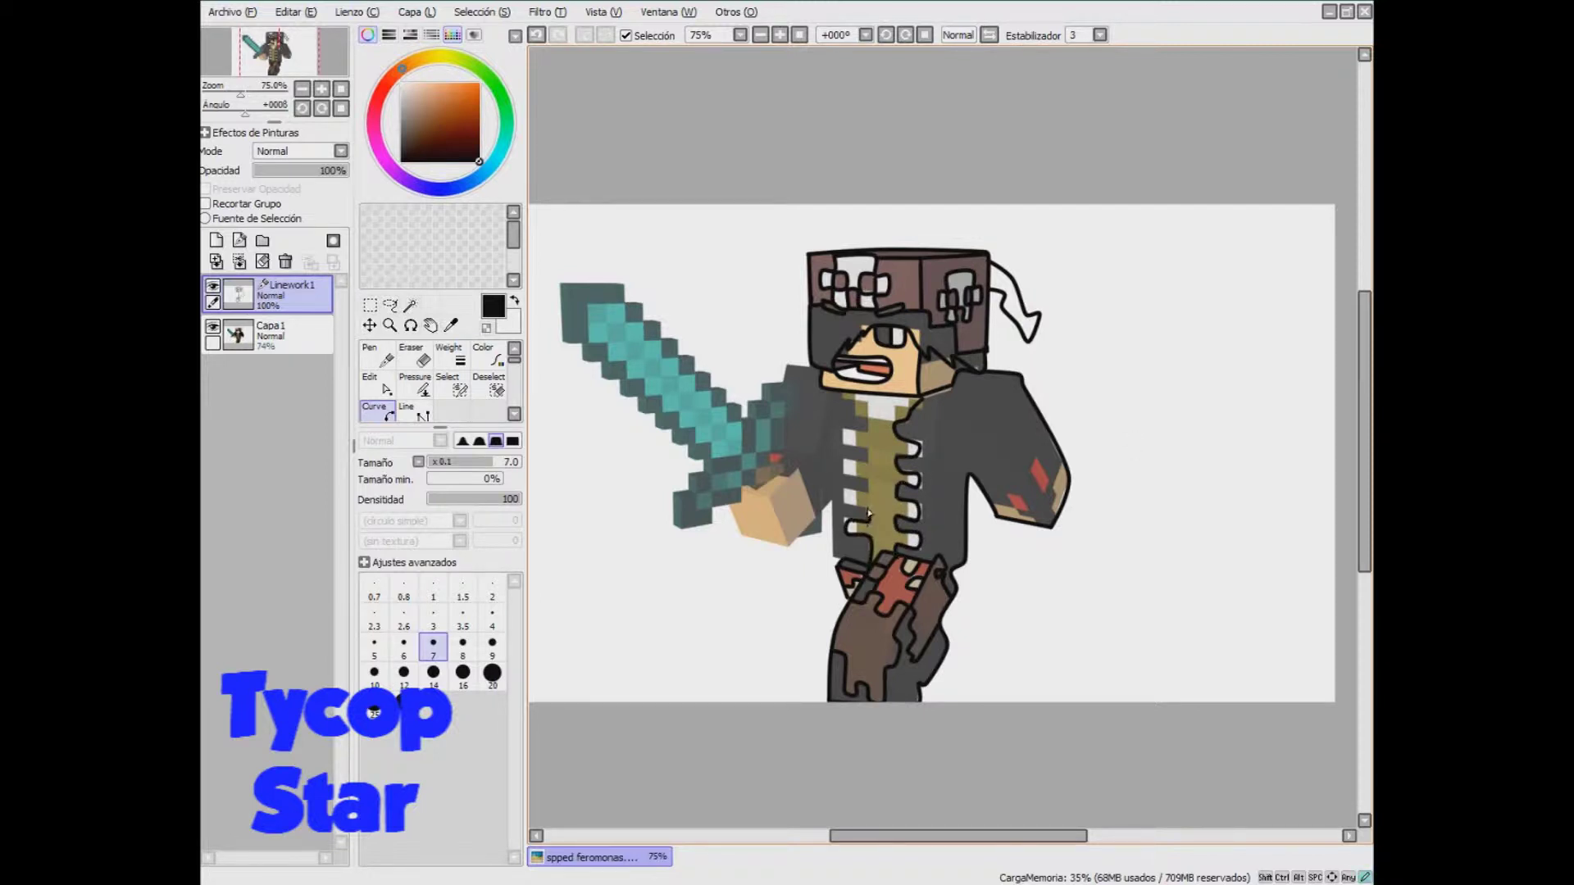
# - Outline the opposite jacket trim and collar, and the inner edge of the sword arm's sleeve
pyautogui.click(846, 433)
pyautogui.doubleClick(848, 395)
pyautogui.click(835, 391)
pyautogui.click(815, 455)
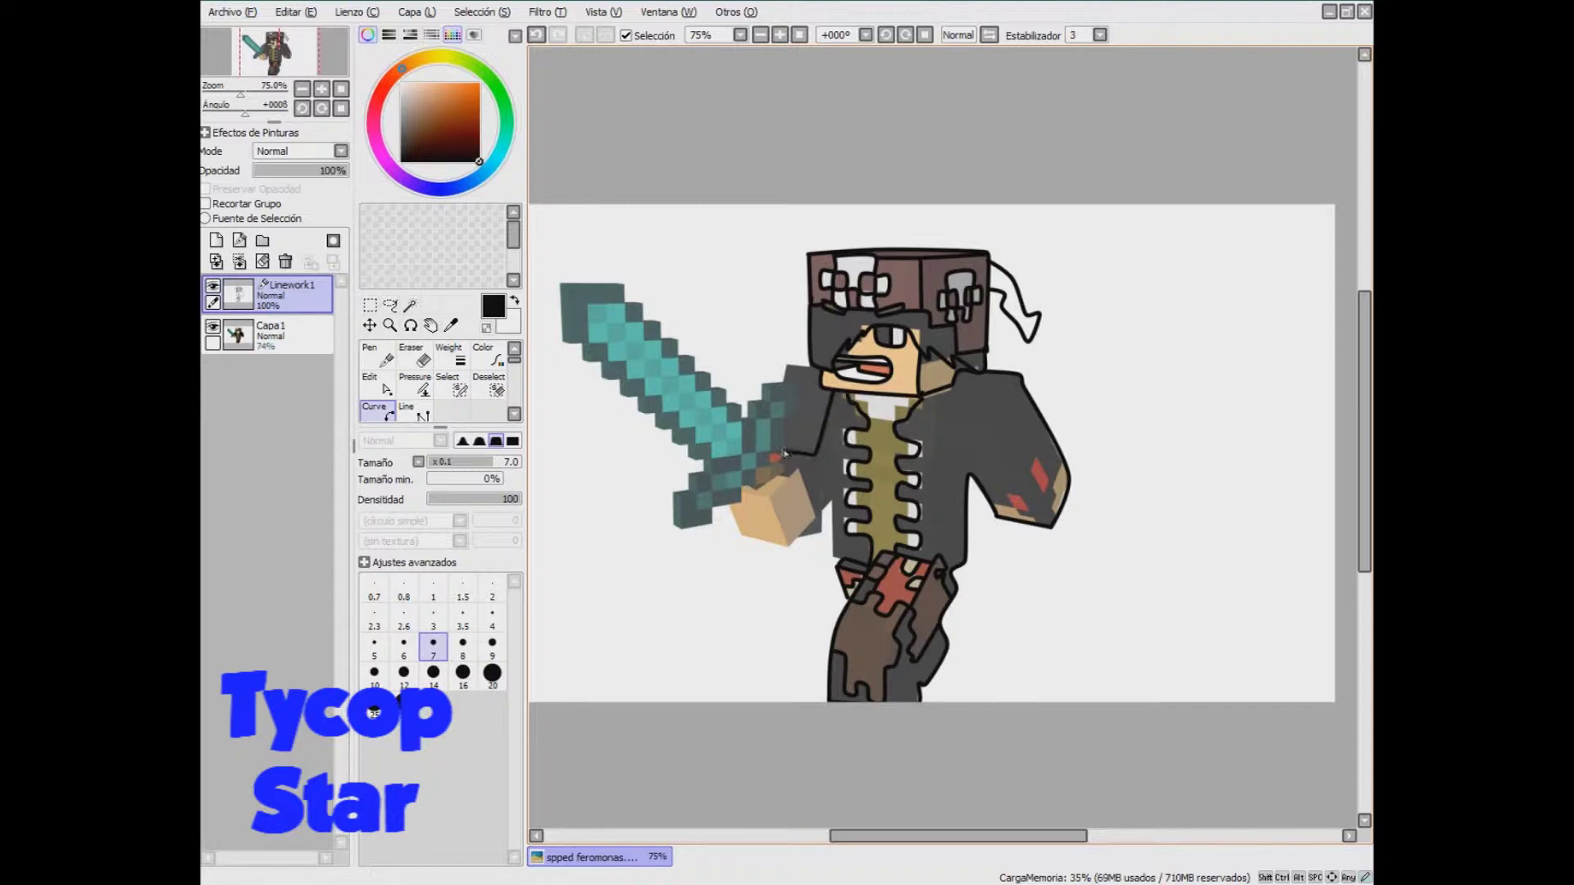
# - Outline the diamond sword with smooth curves around its guard, blade and rounded tip
pyautogui.click(794, 386)
pyautogui.click(748, 421)
pyautogui.click(633, 304)
pyautogui.hotkey('ctrl', 'z')
pyautogui.click(639, 310)
pyautogui.click(572, 283)
pyautogui.click(675, 525)
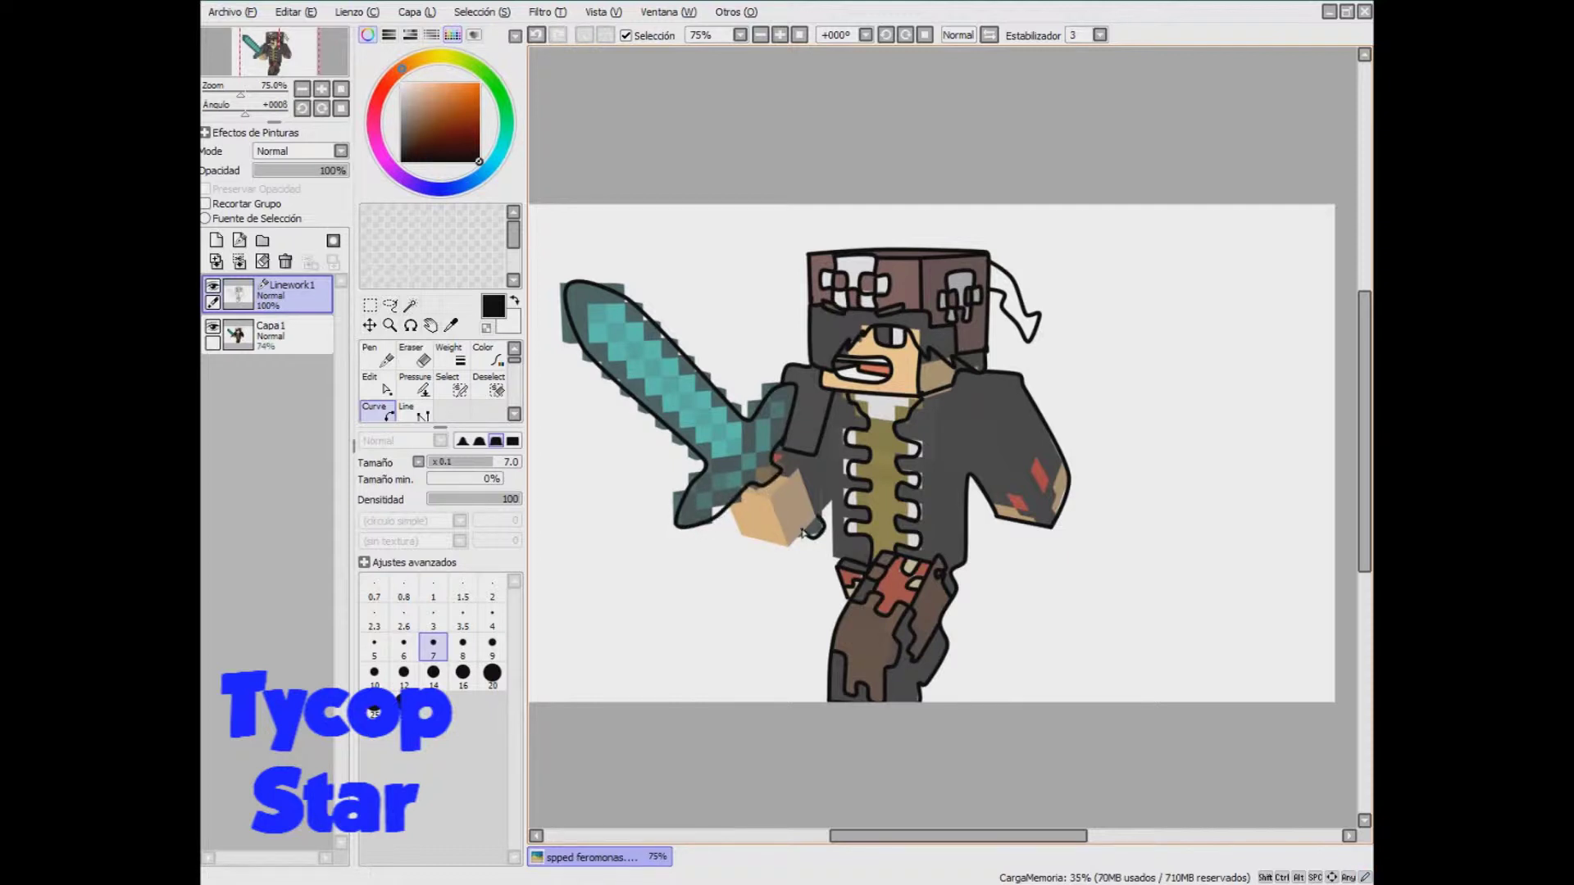
# - Outline the jacket's side beside the sword arm and the fist gripping the sword
pyautogui.click(833, 559)
pyautogui.click(831, 501)
pyautogui.click(788, 543)
pyautogui.click(739, 533)
pyautogui.doubleClick(729, 507)
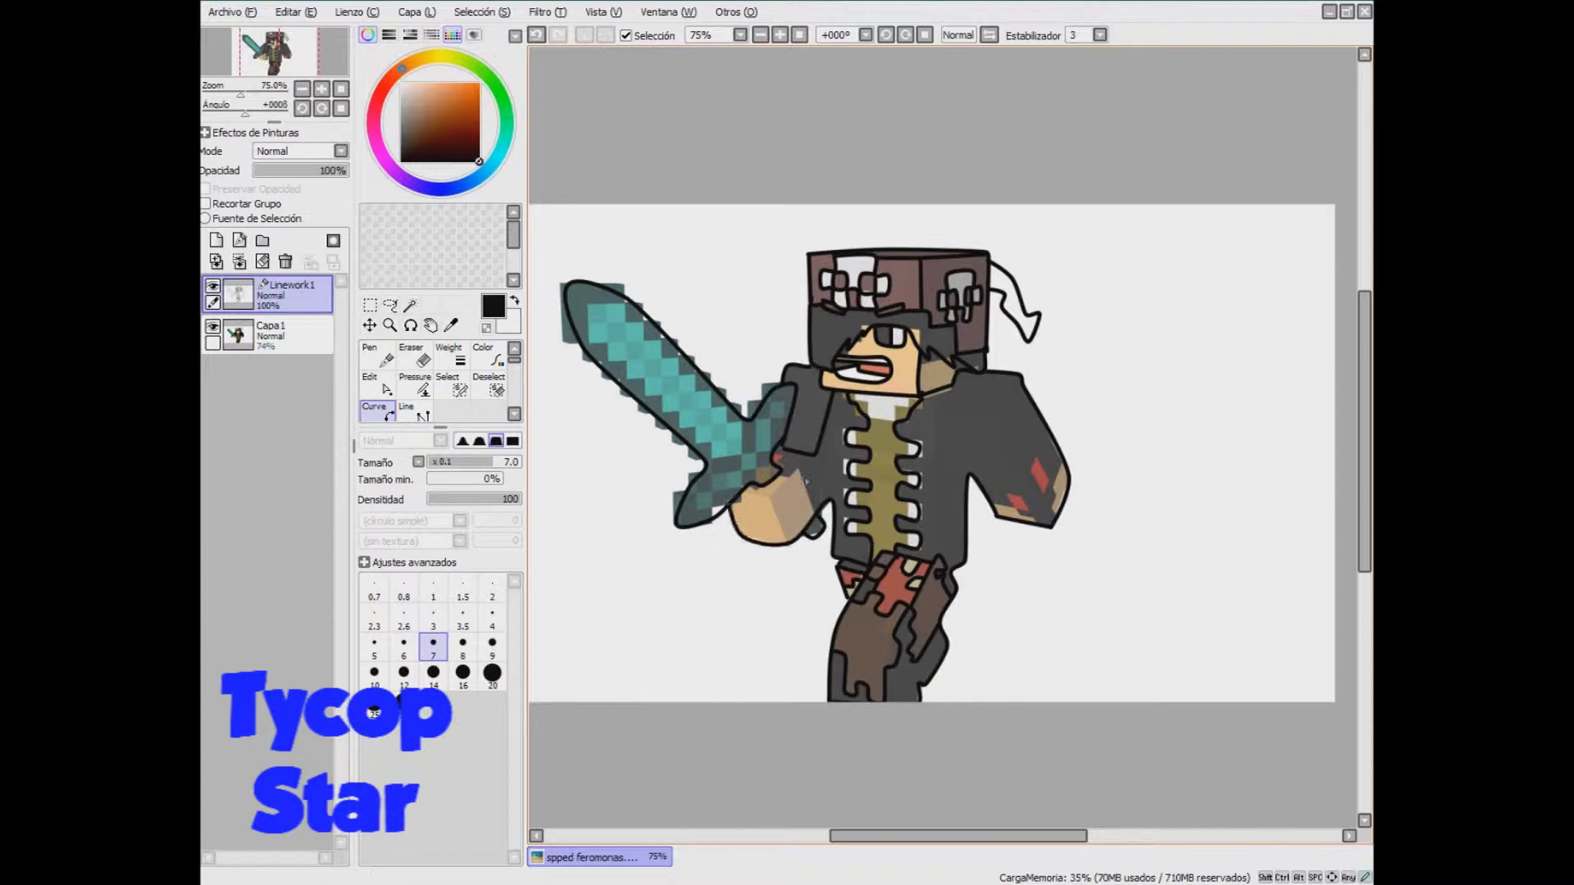
pyautogui.click(781, 476)
pyautogui.click(799, 473)
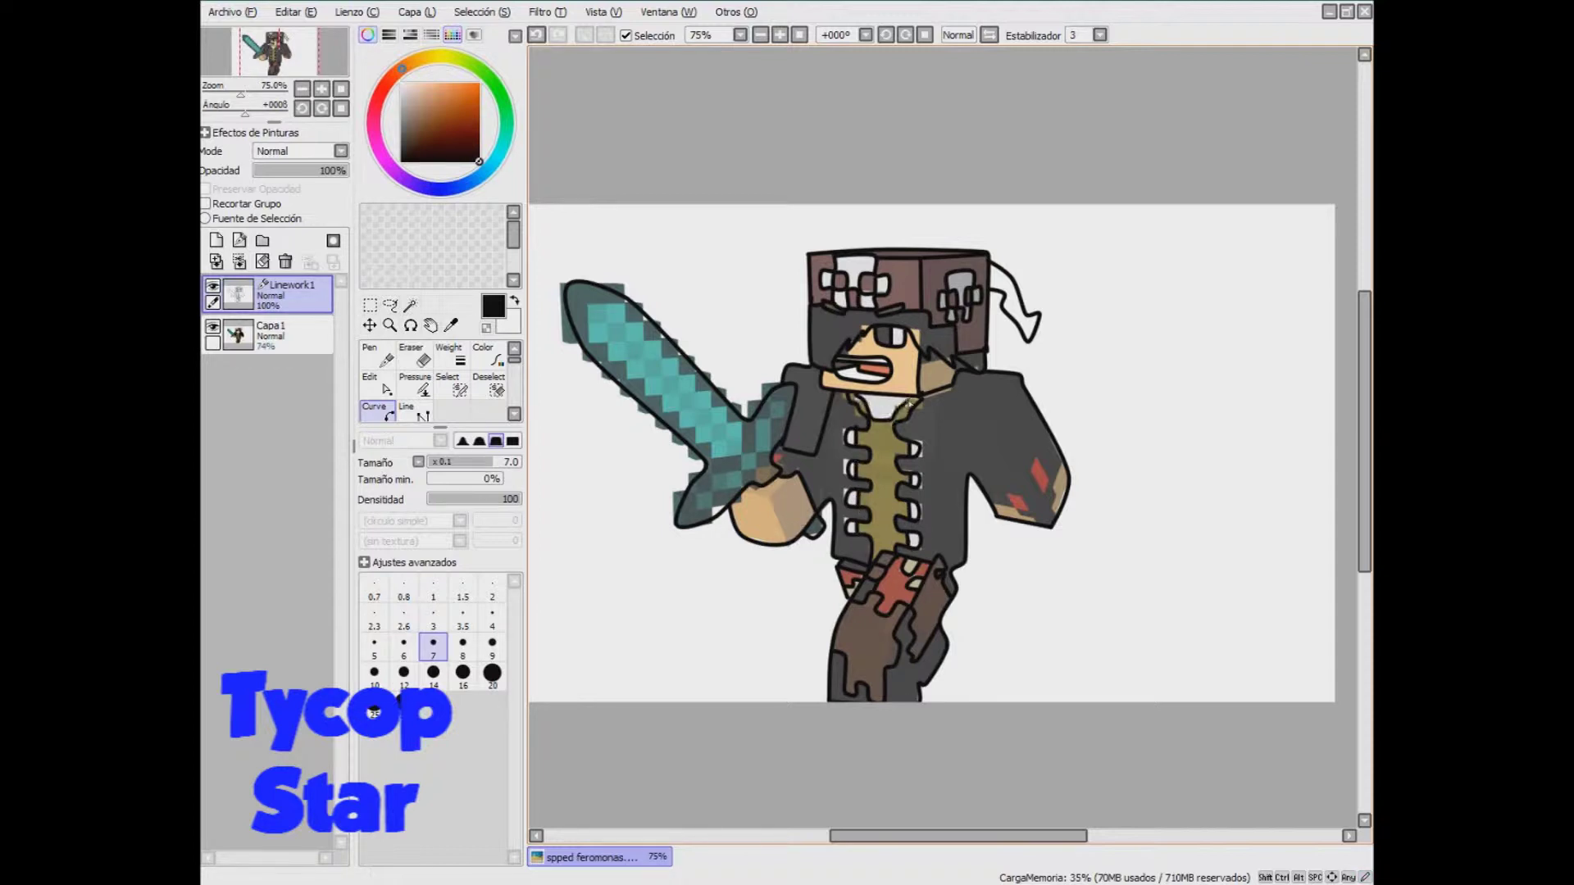
# - Trace the jacket's side edge and the curved inner fold running down the empty-handed arm to the cuff
pyautogui.click(935, 396)
pyautogui.doubleClick(934, 560)
pyautogui.click(935, 424)
pyautogui.click(995, 436)
pyautogui.doubleClick(1052, 526)
# - Outline the two red tears and the bare-skin patches near the cuff of the empty-handed arm
pyautogui.moveTo(1030, 477); pyautogui.dragTo(1037, 464)
pyautogui.click(1015, 508)
pyautogui.click(1028, 510)
pyautogui.click(1020, 490)
pyautogui.doubleClick(1010, 489)
pyautogui.click(996, 506)
pyautogui.doubleClick(1014, 509)
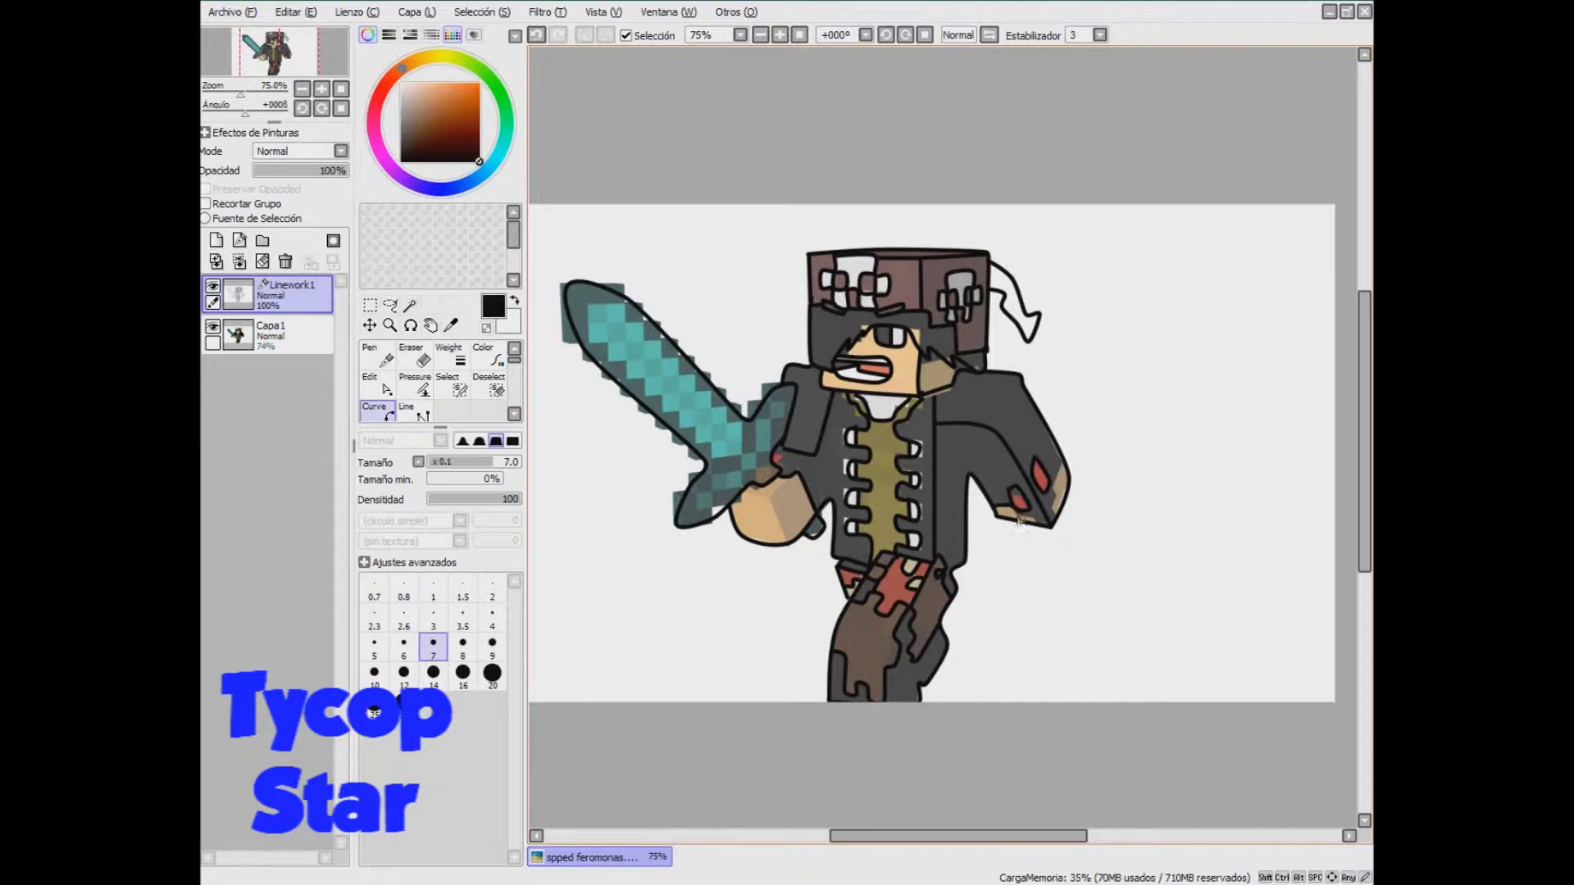
pyautogui.moveTo(1057, 462); pyautogui.dragTo(1054, 516)
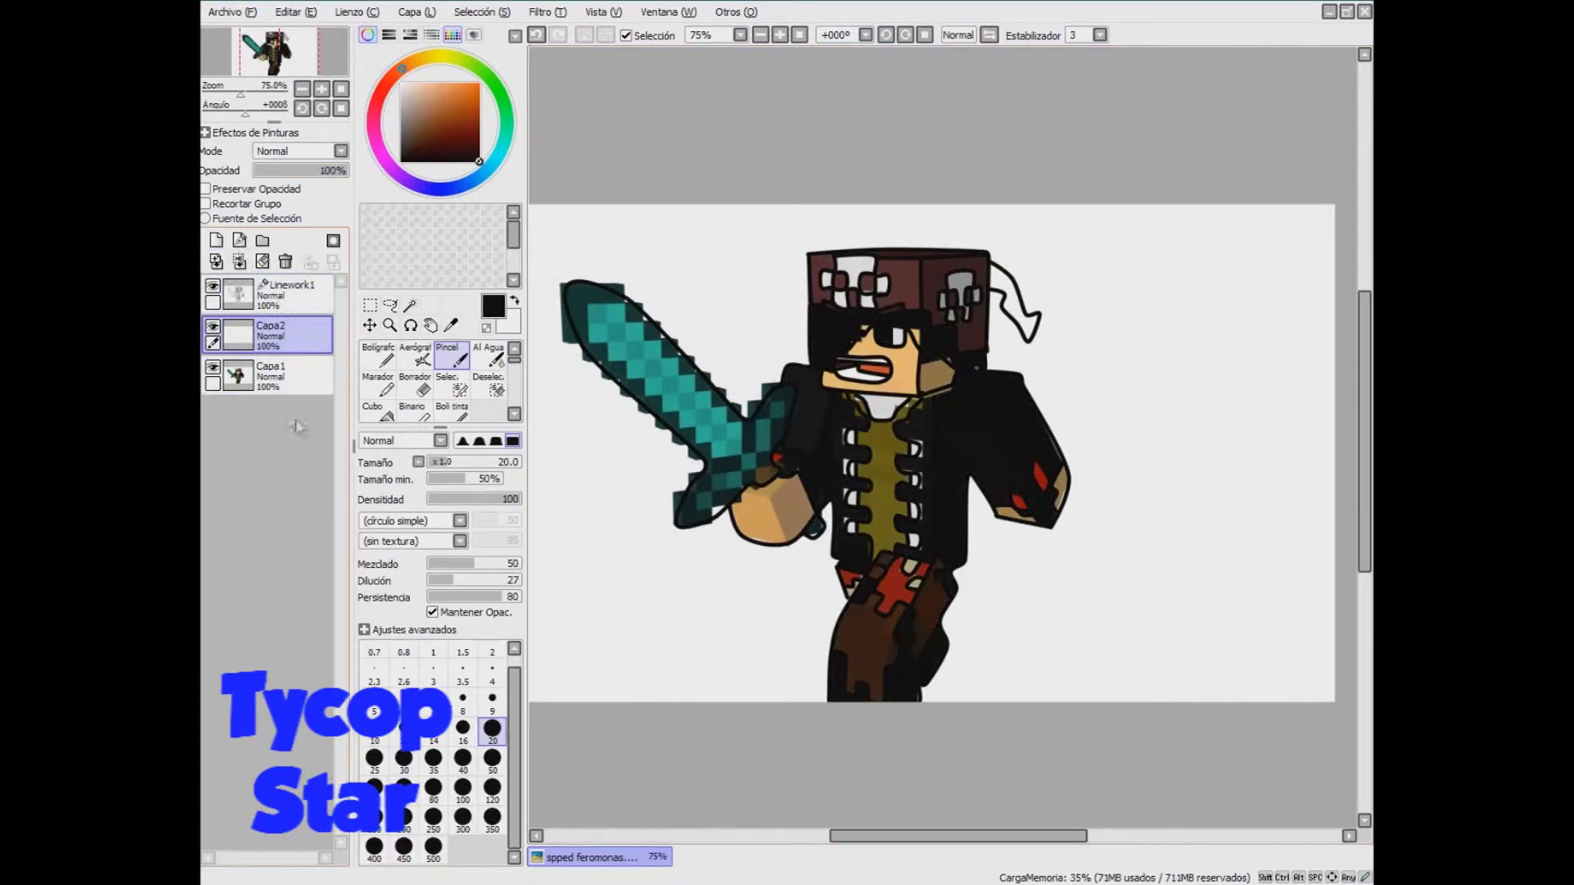
pyautogui.click(289, 366)
pyautogui.moveTo(334, 171); pyautogui.dragTo(297, 173)
pyautogui.click(292, 288)
pyautogui.click(411, 305)
pyautogui.click(812, 420)
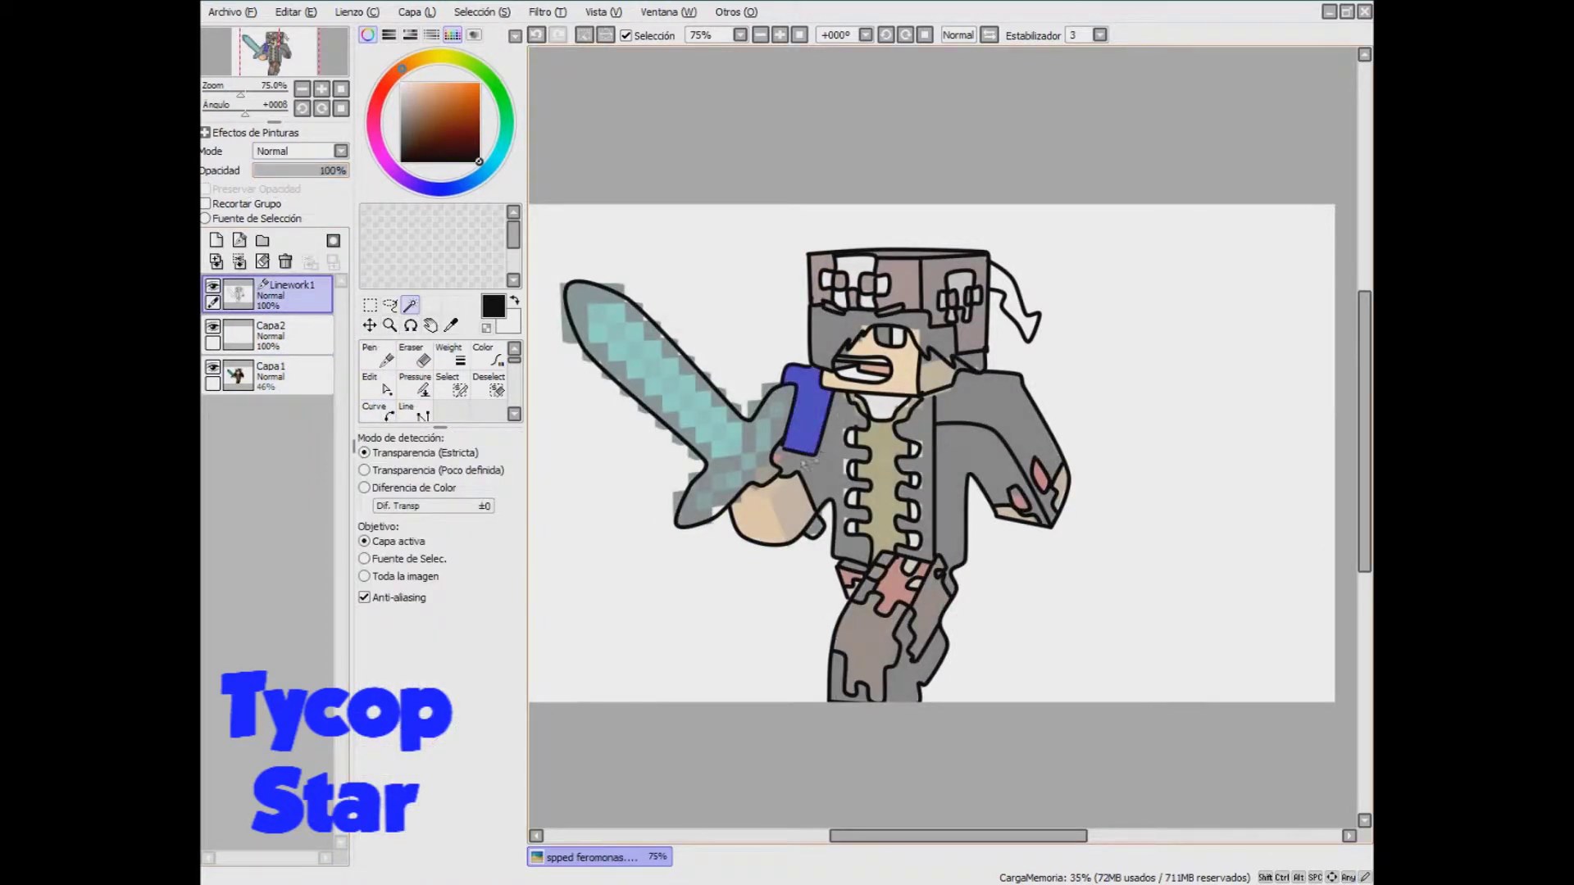
pyautogui.click(825, 473)
pyautogui.click(924, 483)
pyautogui.click(956, 472)
pyautogui.click(1007, 414)
pyautogui.click(1050, 508)
pyautogui.scroll(7, 1047, 499)
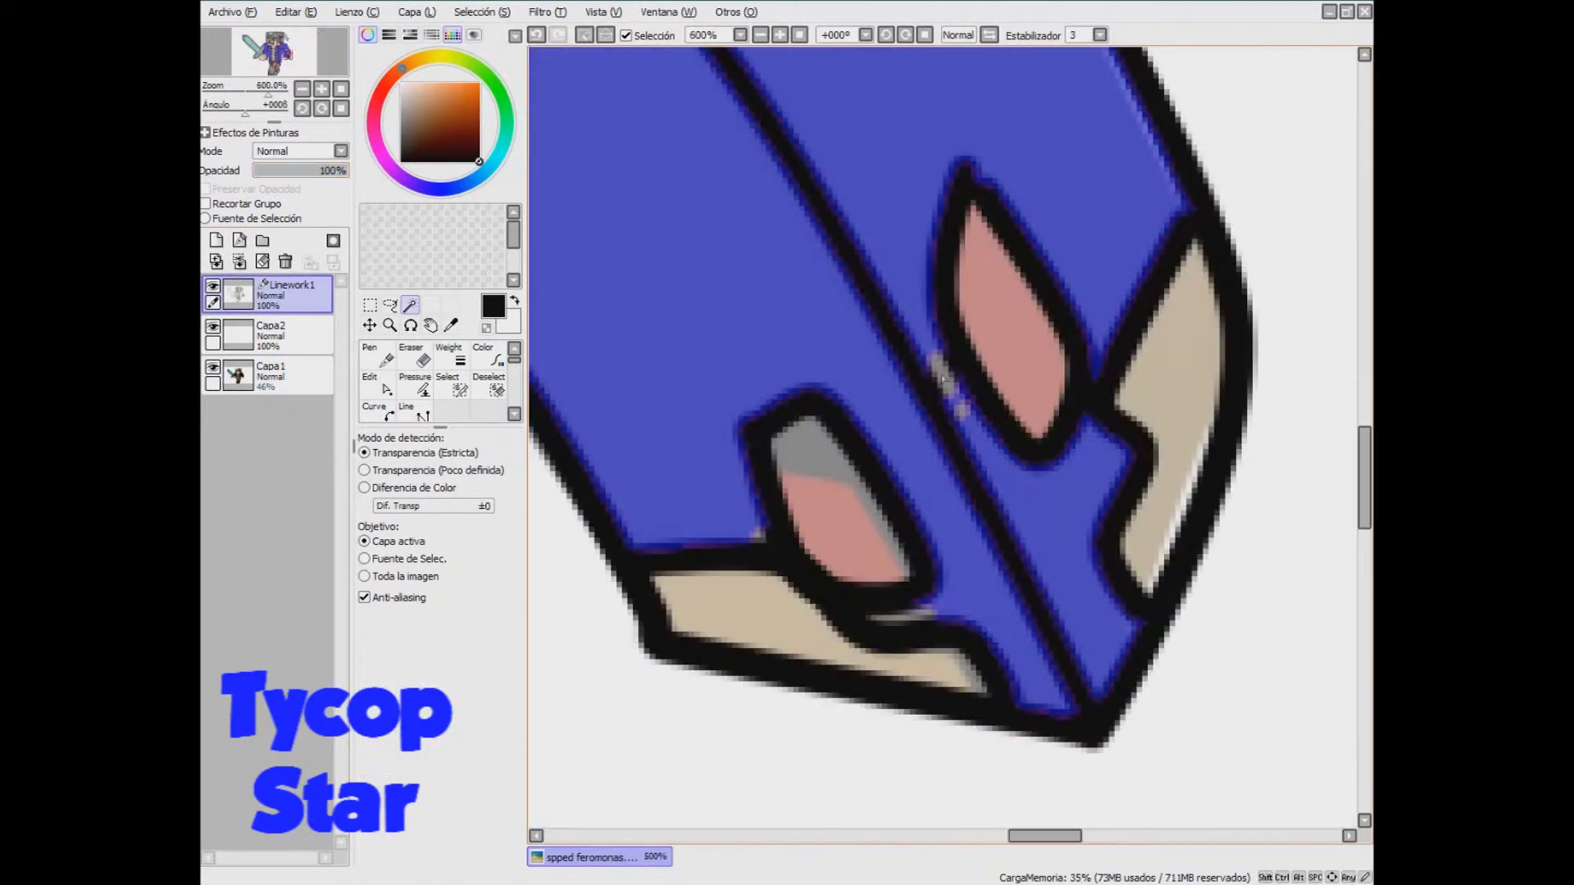
pyautogui.scroll(-3, 936, 362)
pyautogui.scroll(2, 936, 378)
pyautogui.click(1031, 517)
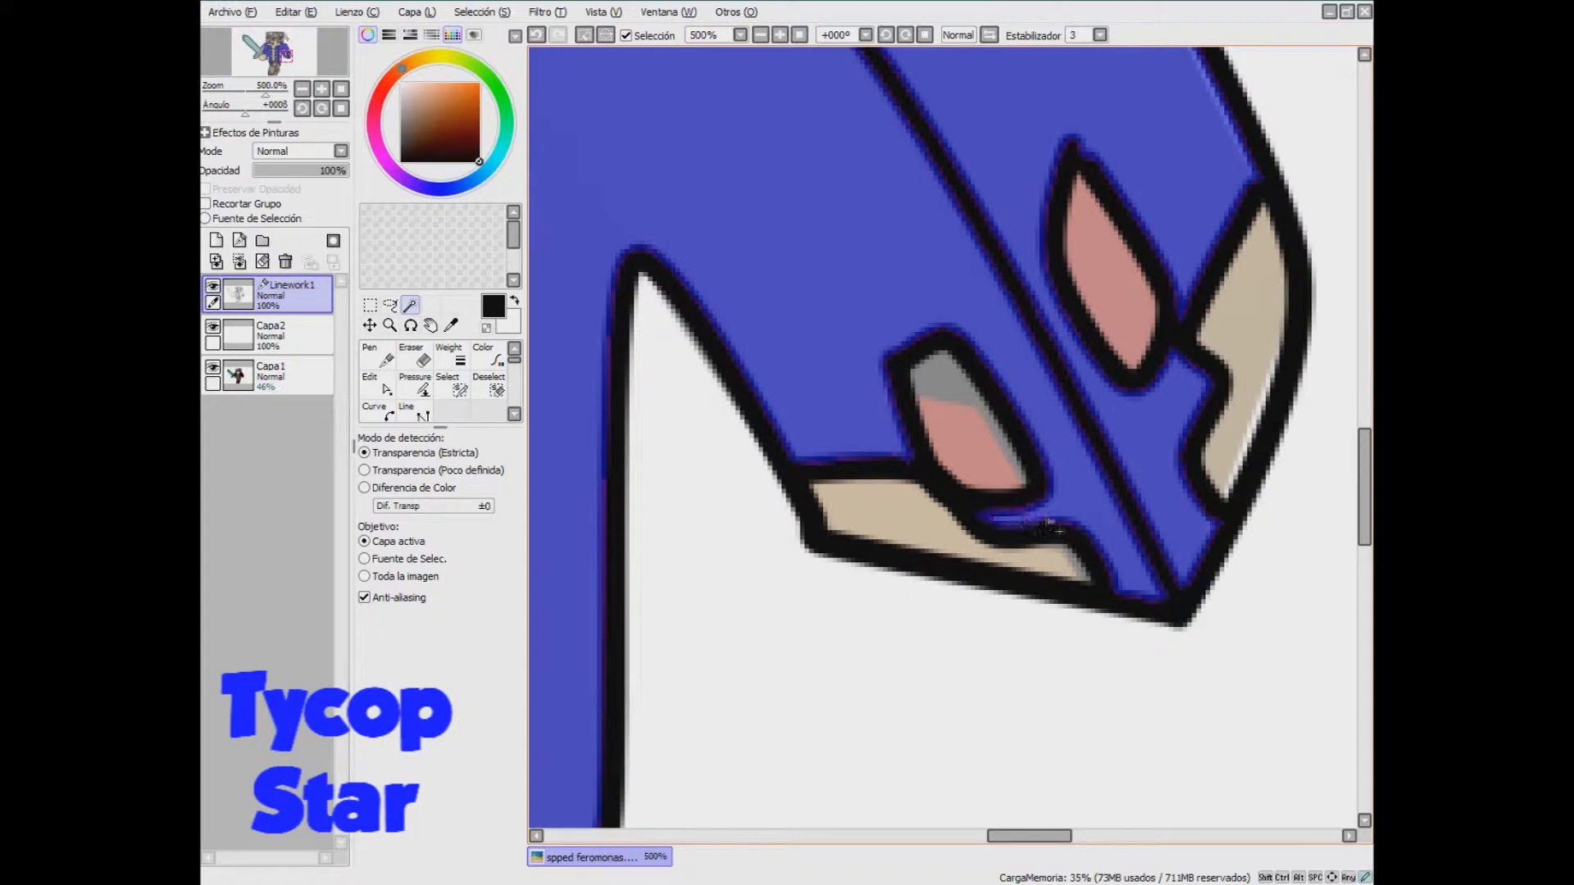
pyautogui.scroll(-7, 1148, 402)
pyautogui.scroll(1, 1095, 402)
# - Fade the Capa1 reference layer to 36% opacity and clear the current selection on Linework1
pyautogui.click(289, 374)
pyautogui.moveTo(316, 172)
pyautogui.mouseDown()
pyautogui.moveTo(381, 201)
pyautogui.moveTo(287, 171)
pyautogui.mouseUp()
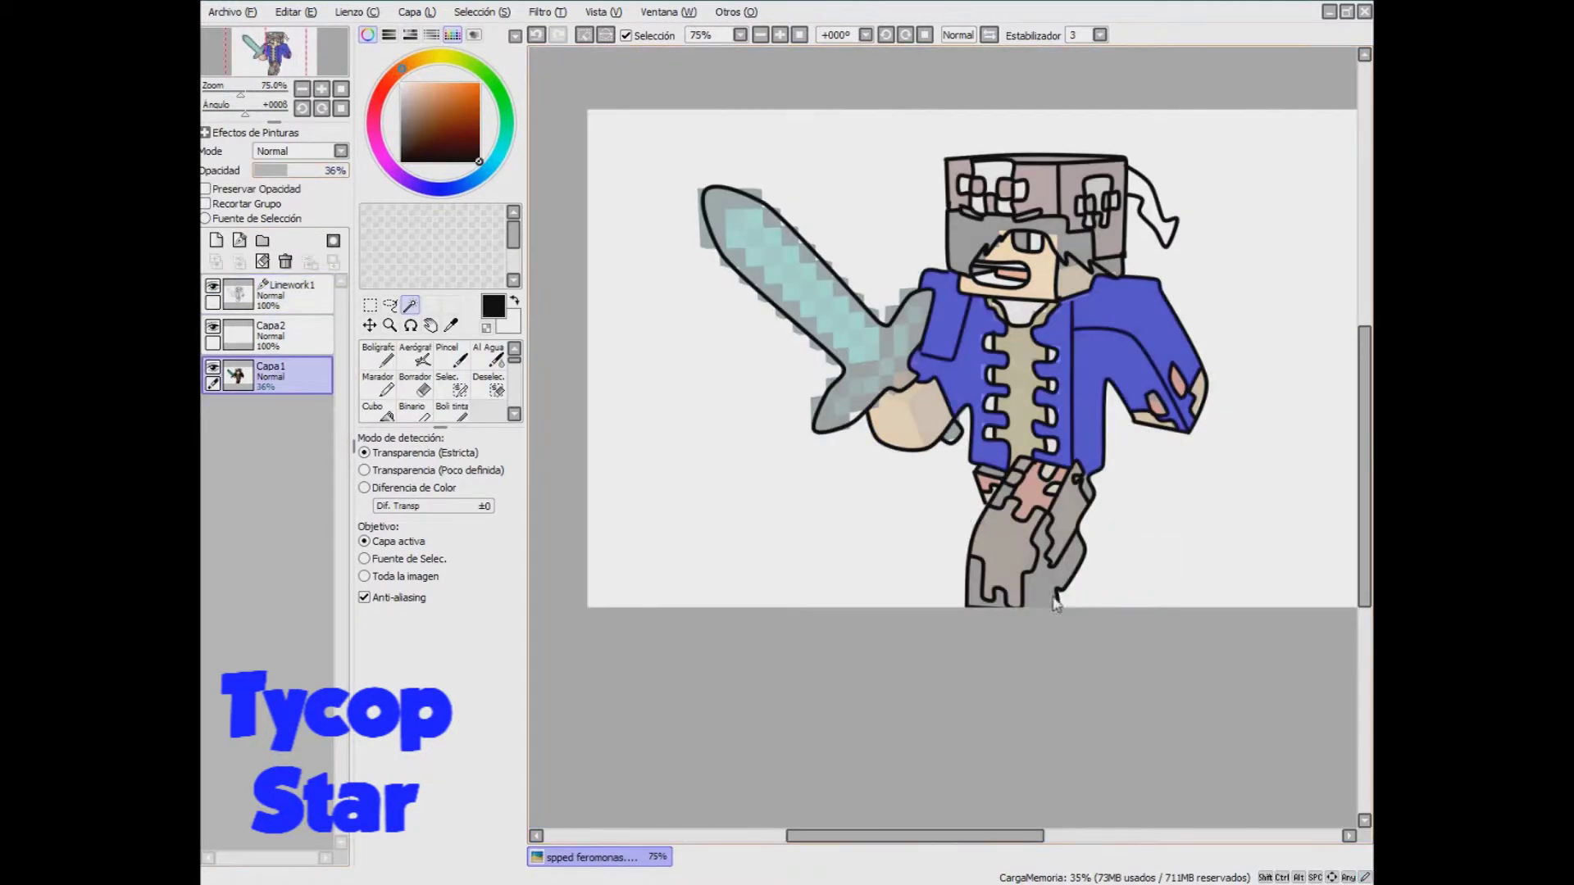
pyautogui.click(1023, 369)
pyautogui.scroll(-1, 777, 457)
pyautogui.click(288, 335)
pyautogui.click(288, 294)
pyautogui.click(390, 305)
pyautogui.hotkey('ctrl', 'd')
# - Select the jacket's body panels and both sleeves, including the small gap below the tear, with the Magic Wand on Linework1
pyautogui.click(411, 305)
pyautogui.scroll(2, 888, 396)
pyautogui.click(888, 399)
pyautogui.click(917, 475)
pyautogui.click(1087, 463)
pyautogui.click(1152, 393)
pyautogui.click(1208, 517)
pyautogui.scroll(3, 1194, 495)
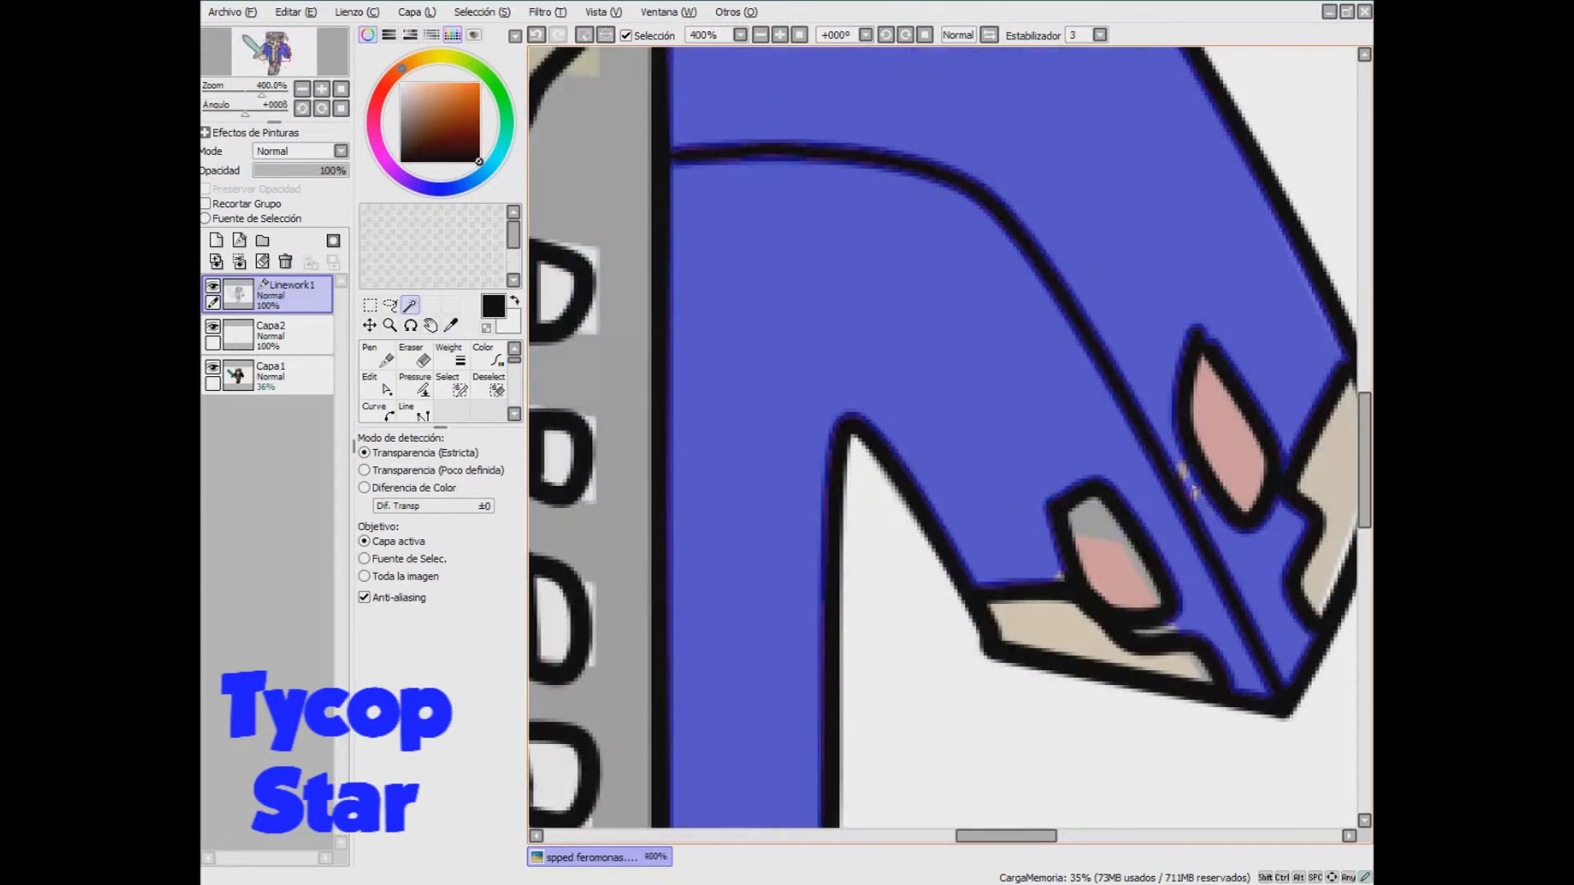
pyautogui.scroll(-3, 1181, 475)
pyautogui.scroll(5, 1174, 554)
pyautogui.click(1186, 564)
pyautogui.scroll(-8, 1181, 559)
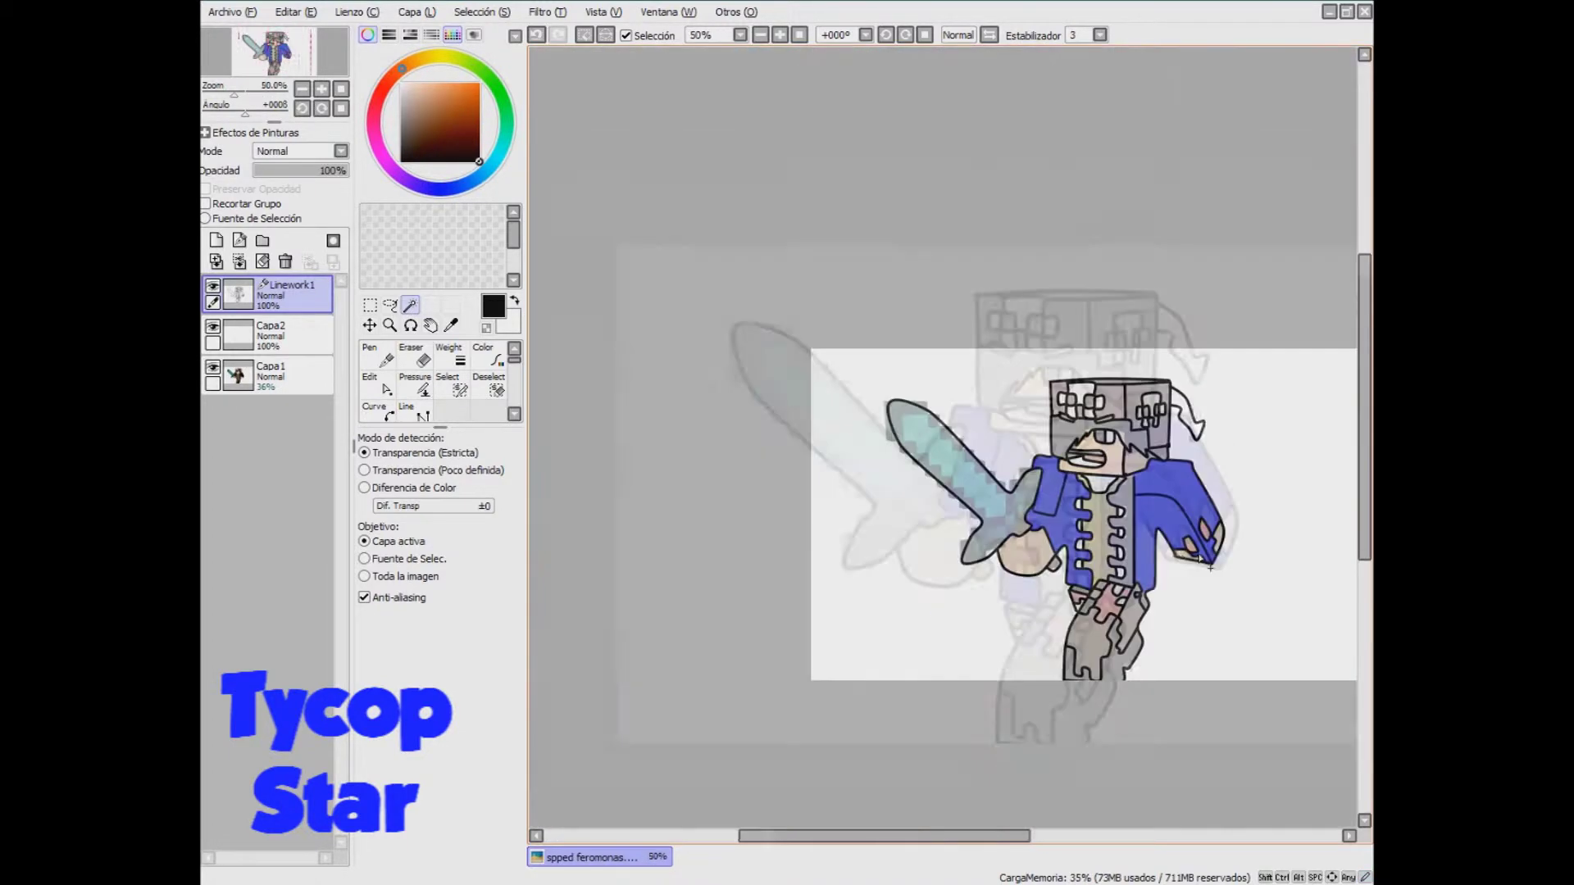
pyautogui.scroll(1, 1179, 557)
pyautogui.click(1113, 649)
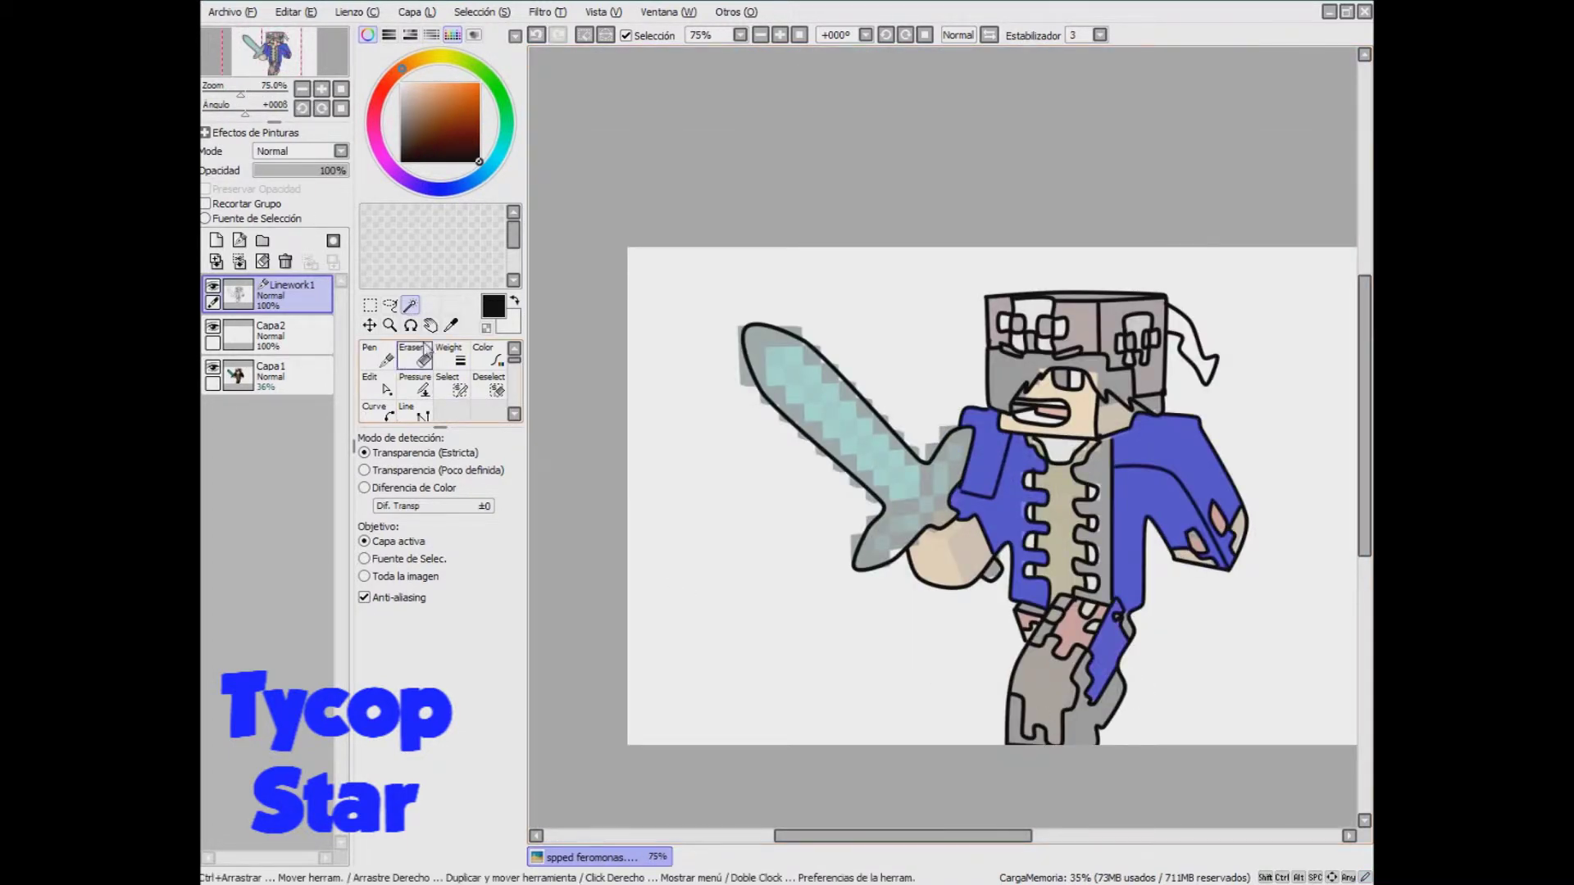
pyautogui.scroll(-1, 1063, 603)
pyautogui.scroll(2, 1063, 602)
pyautogui.click(488, 386)
pyautogui.moveTo(1128, 663); pyautogui.dragTo(1117, 720)
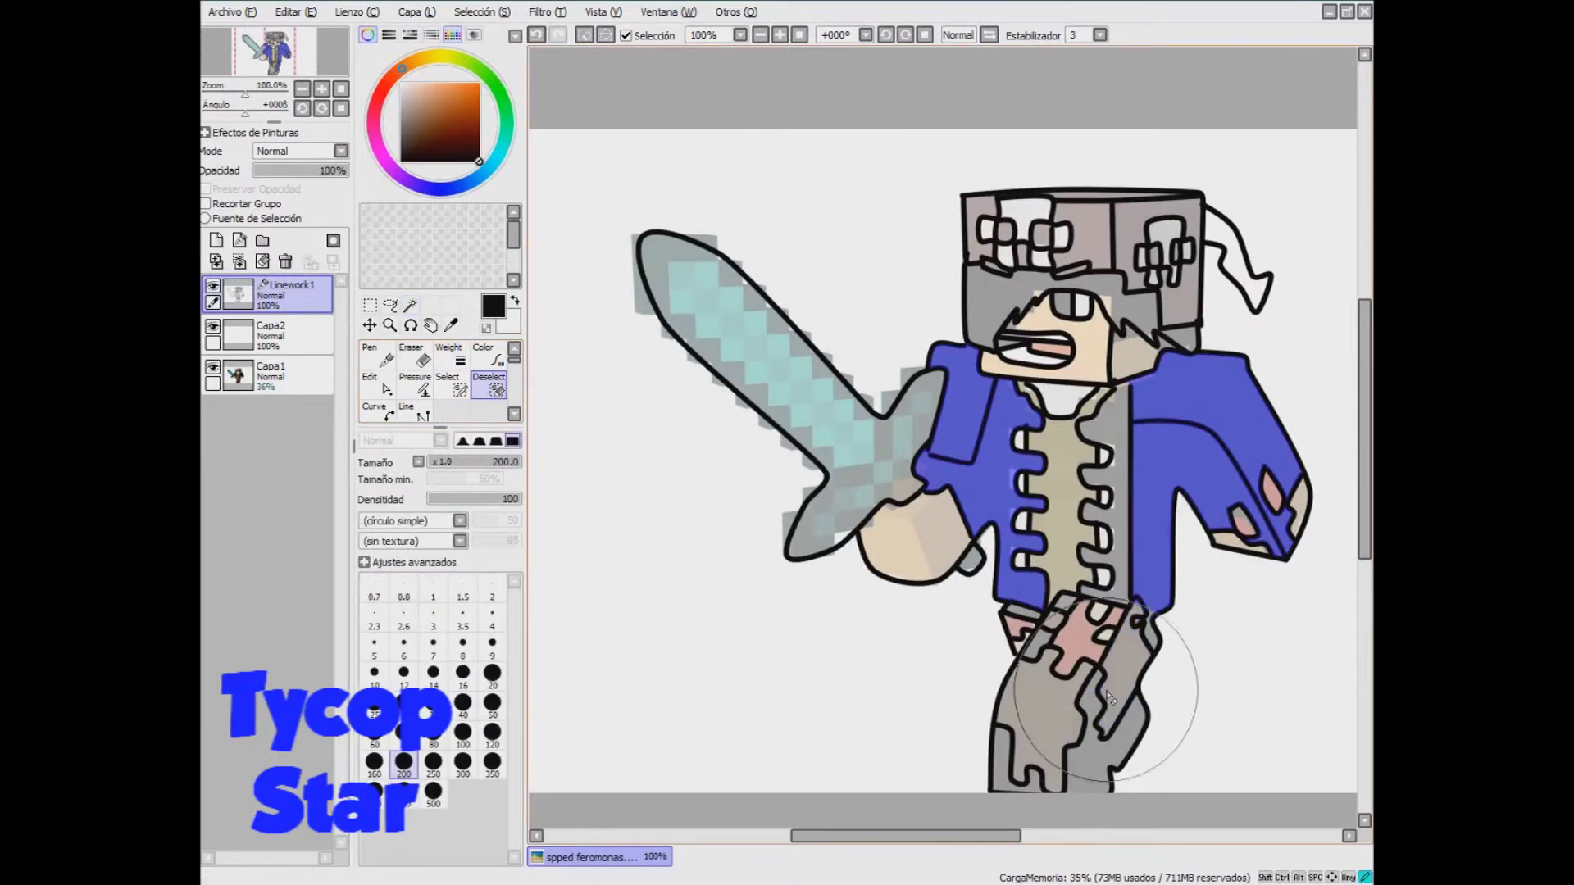
# - Add the dark trouser patches and the hair to the selection, and fill it with black on the Capa2 layer
pyautogui.click(410, 305)
pyautogui.scroll(-1, 1066, 599)
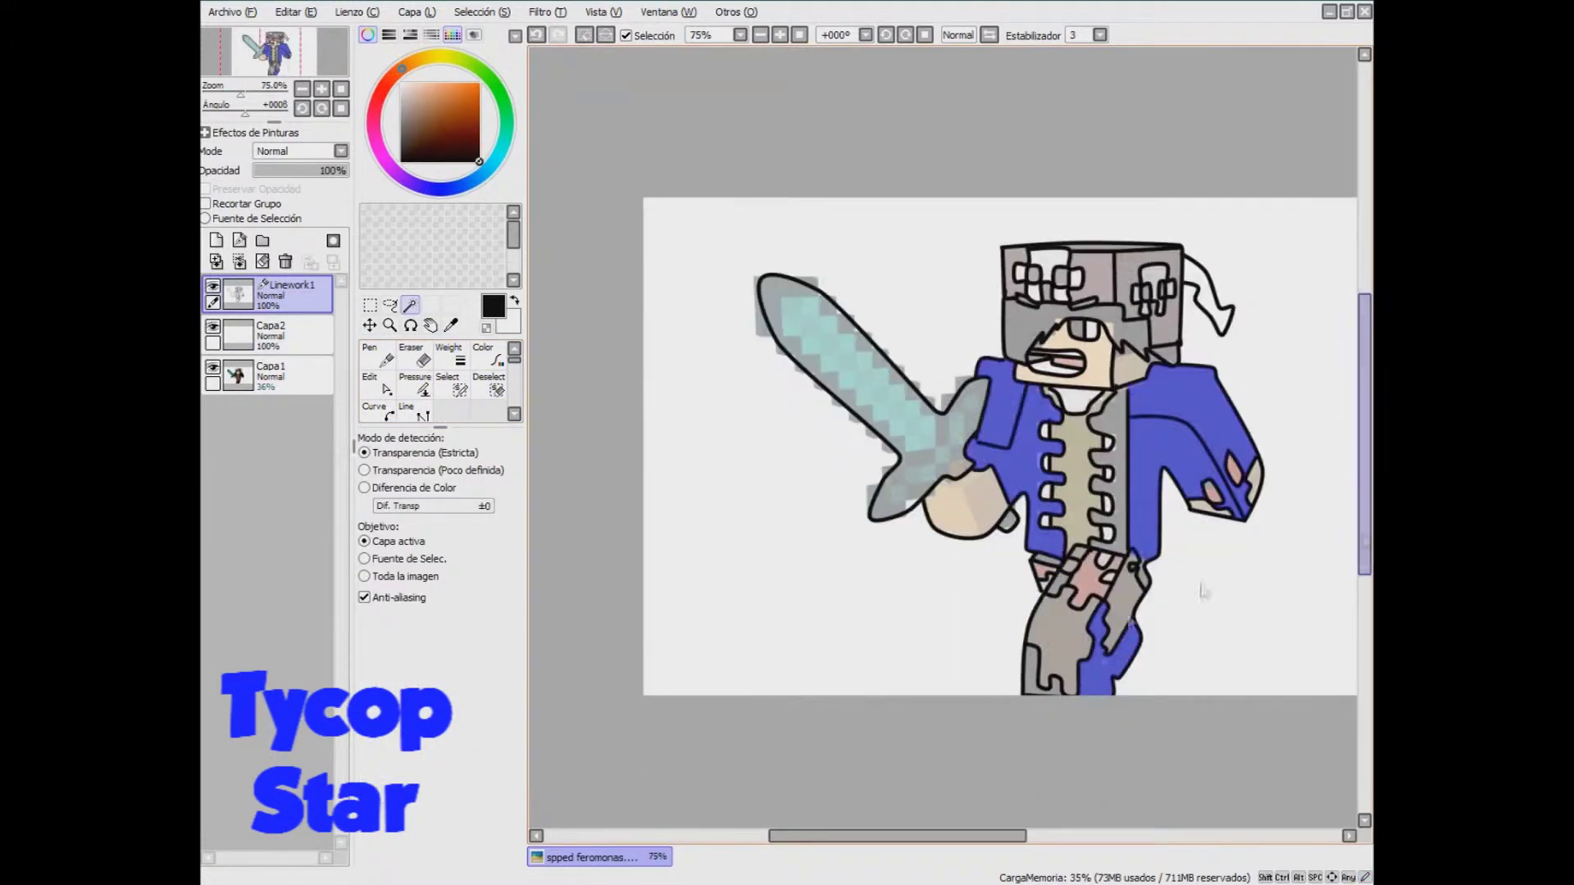
pyautogui.scroll(2, 1069, 597)
pyautogui.scroll(-2, 1031, 621)
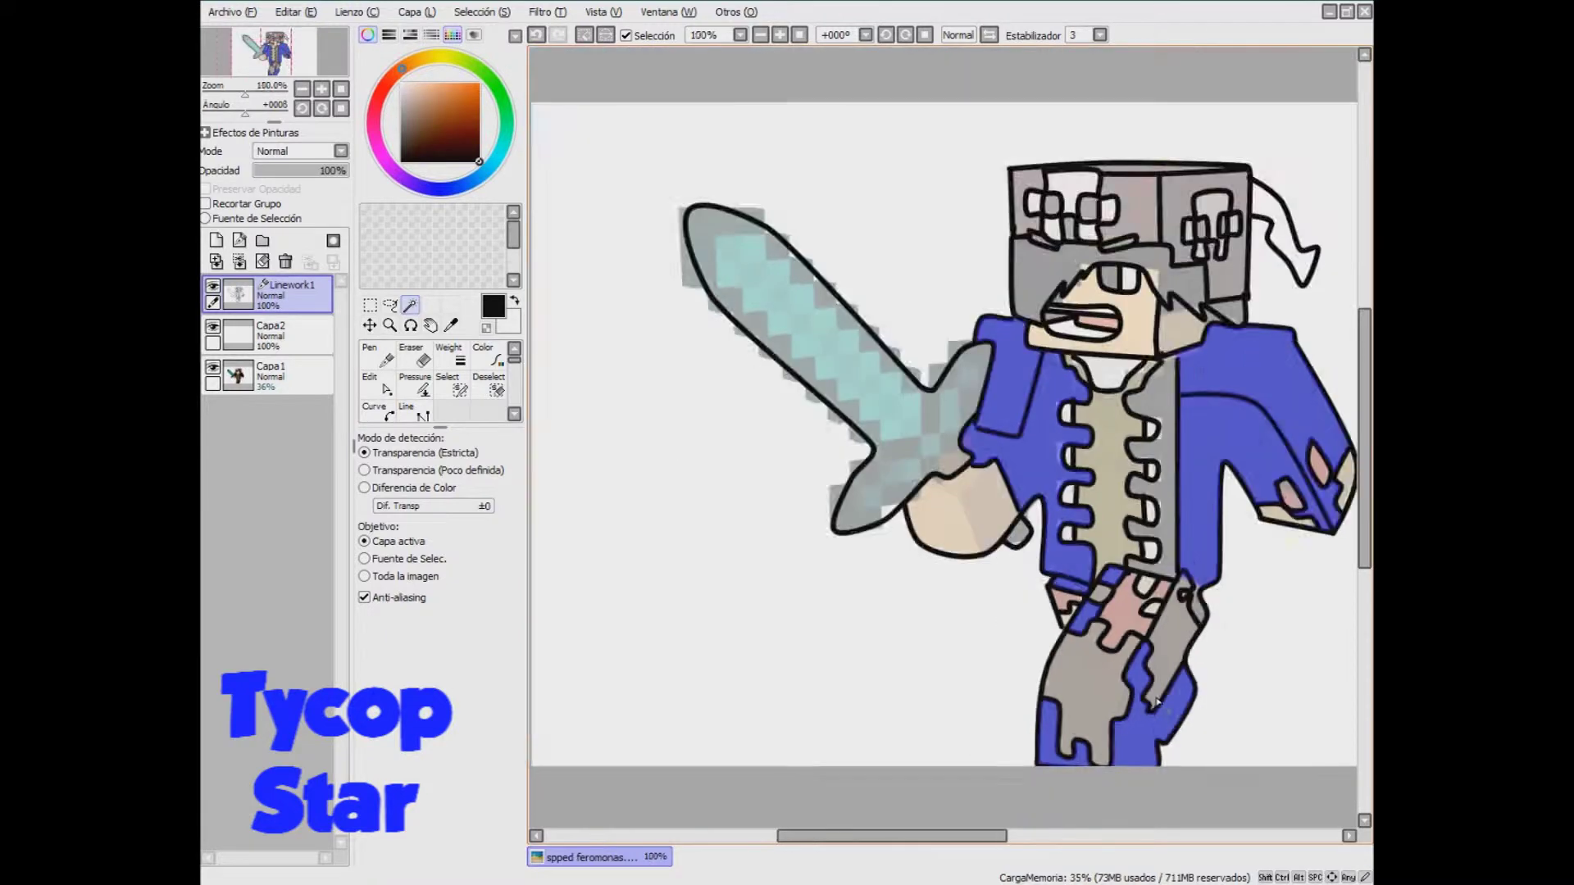
pyautogui.scroll(1, 1035, 369)
pyautogui.scroll(4, 1037, 294)
pyautogui.scroll(-5, 1037, 294)
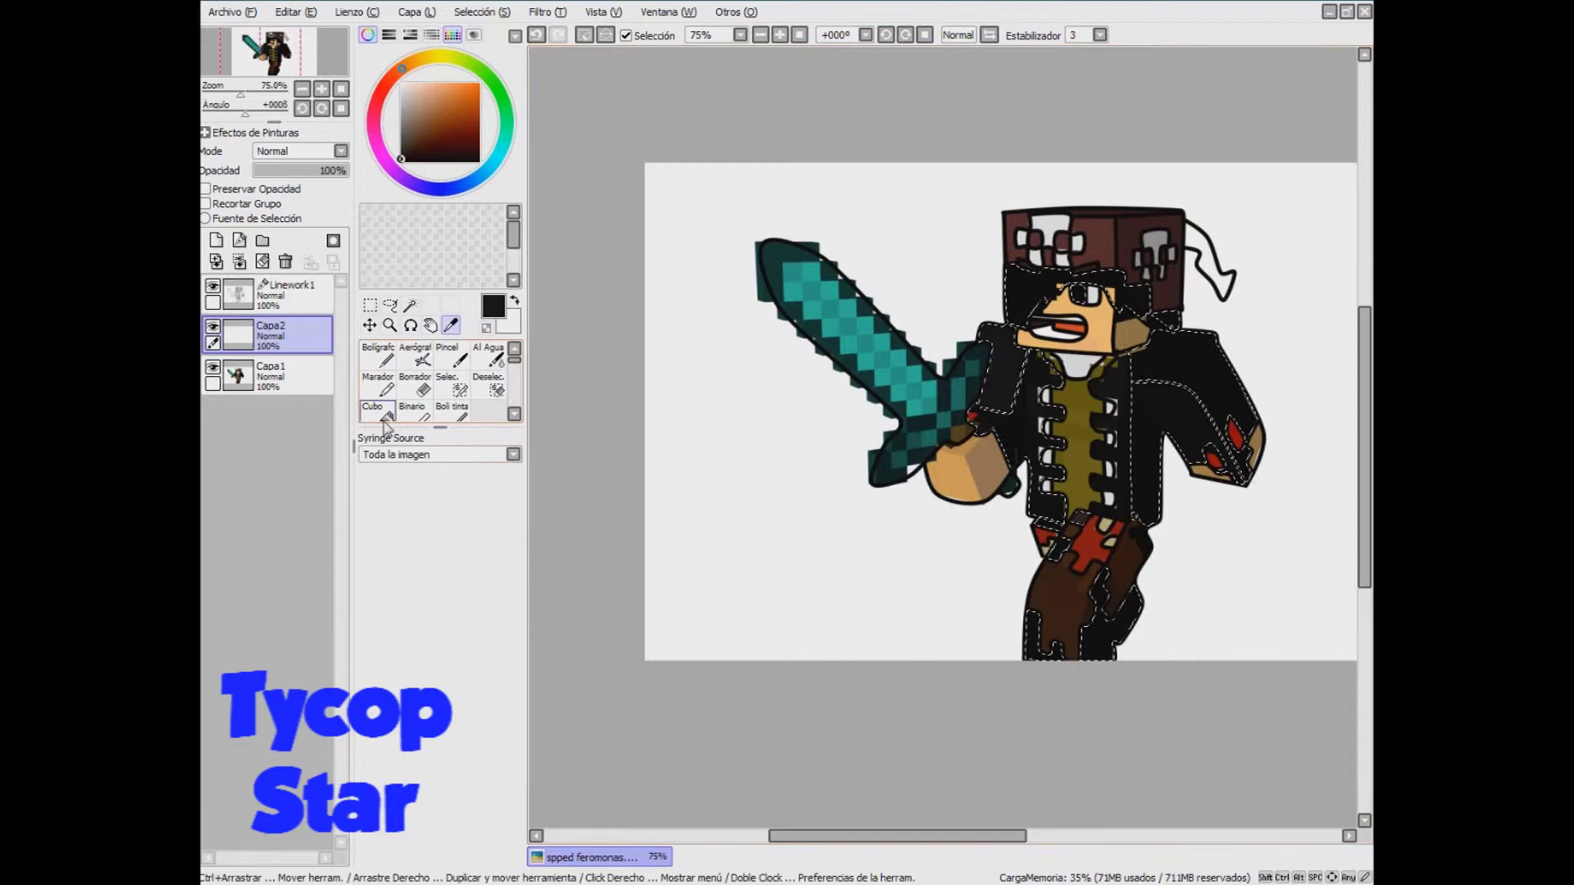
pyautogui.click(383, 418)
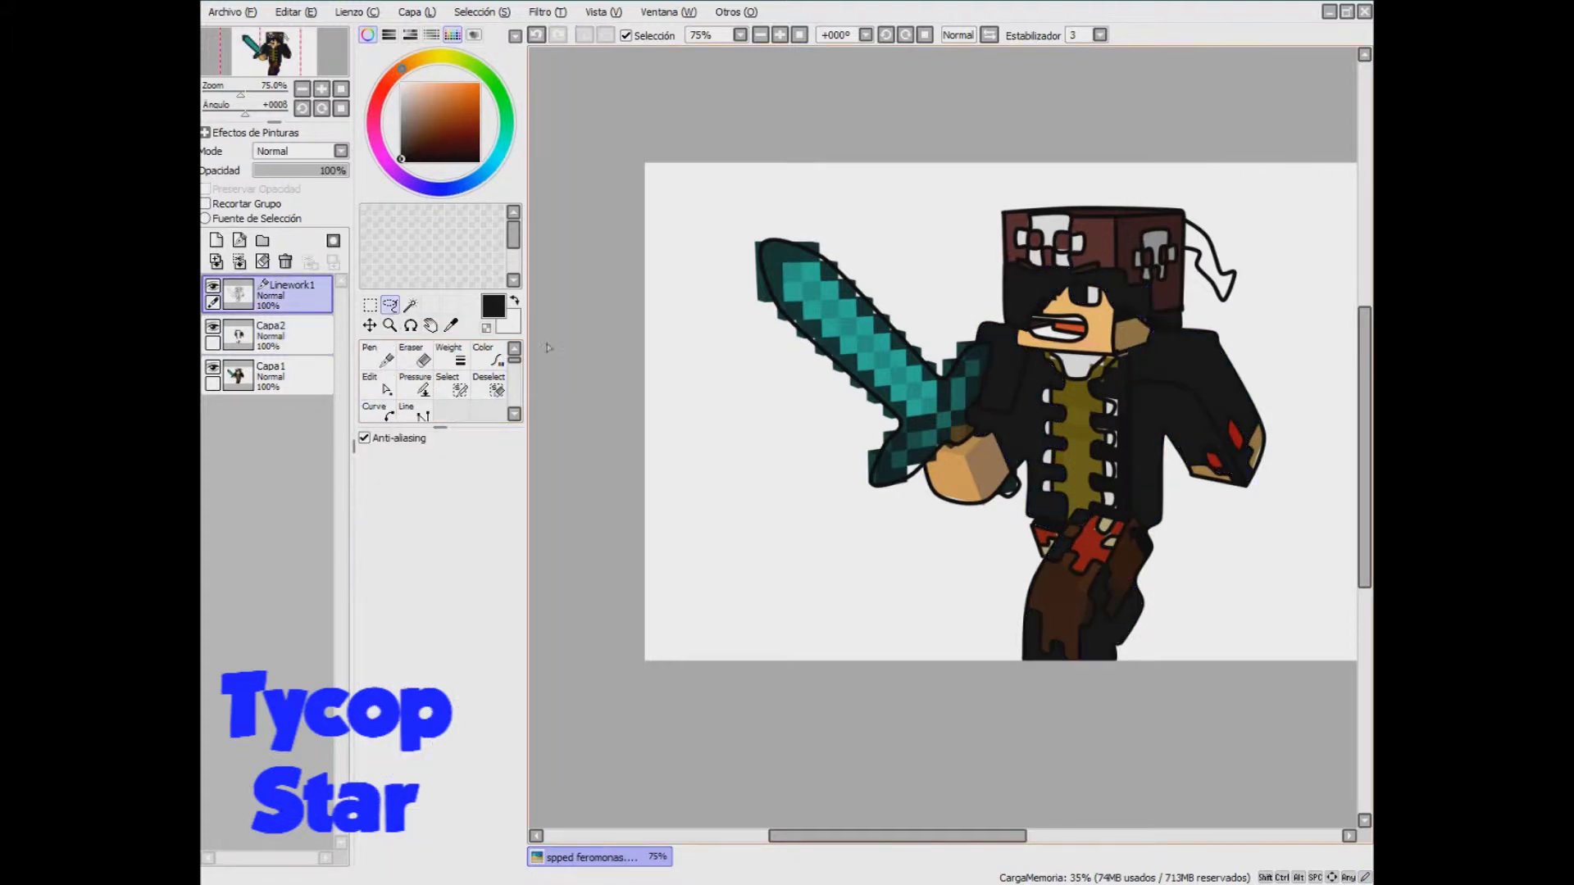
# - Set Capa1 to 0% opacity and select the unfilled jacket front panel and the small hem piece on Linework1
pyautogui.click(287, 377)
pyautogui.moveTo(328, 171); pyautogui.dragTo(234, 223)
pyautogui.click(283, 295)
pyautogui.click(1120, 385)
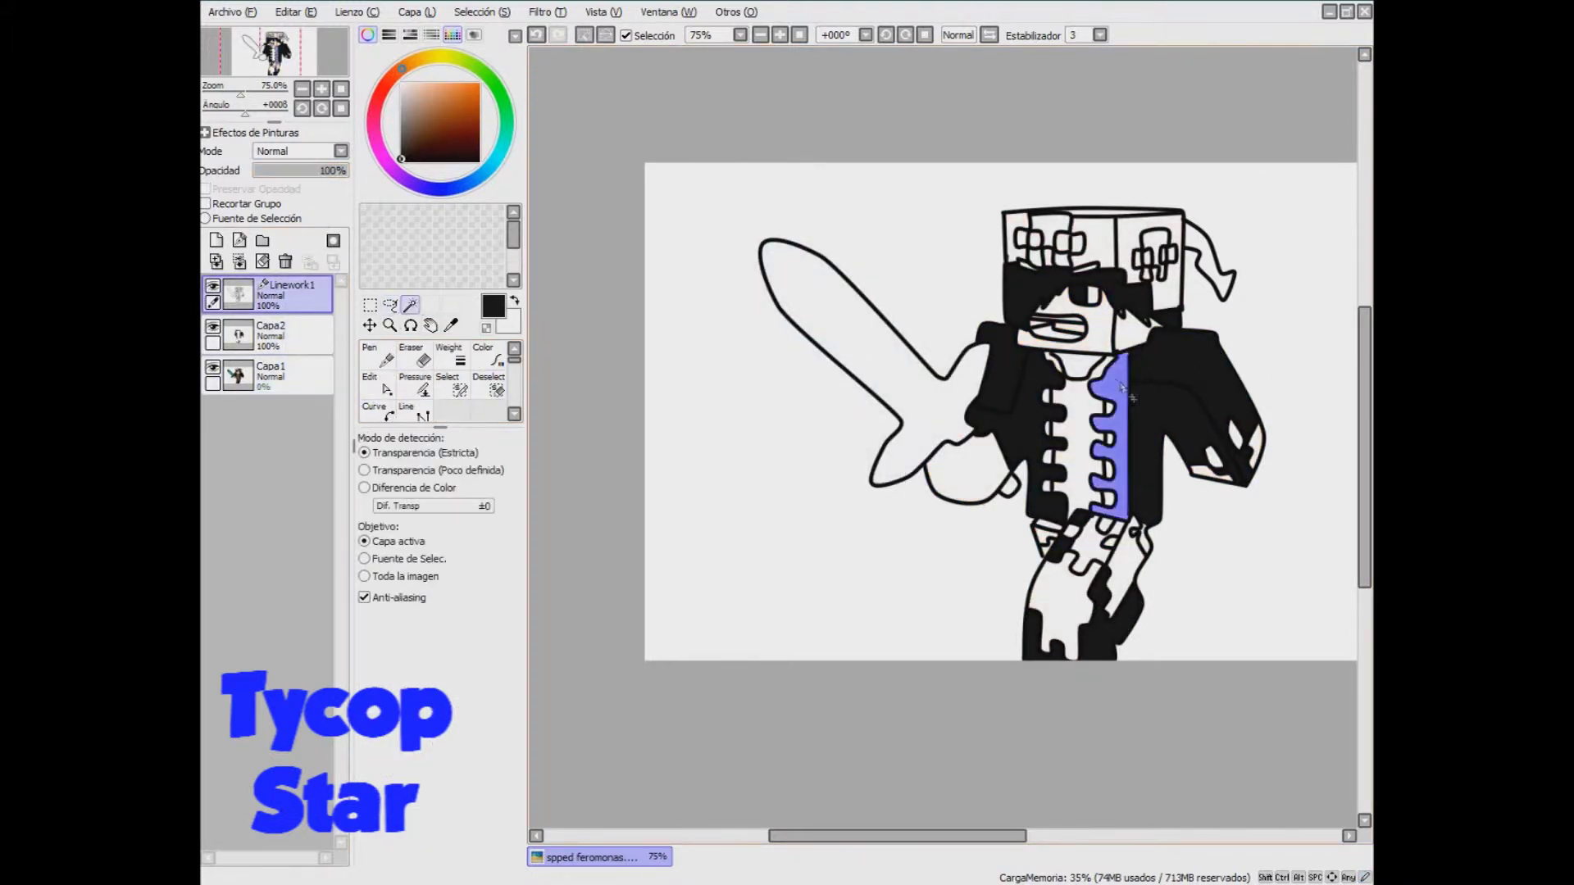
pyautogui.click(1046, 525)
# - Restore Capa1 to 100% opacity, fill the selected jacket pieces with black on Capa2, and clear the selection
pyautogui.click(295, 336)
pyautogui.click(295, 377)
pyautogui.moveTo(283, 171); pyautogui.dragTo(348, 171)
pyautogui.click(295, 336)
pyautogui.click(385, 414)
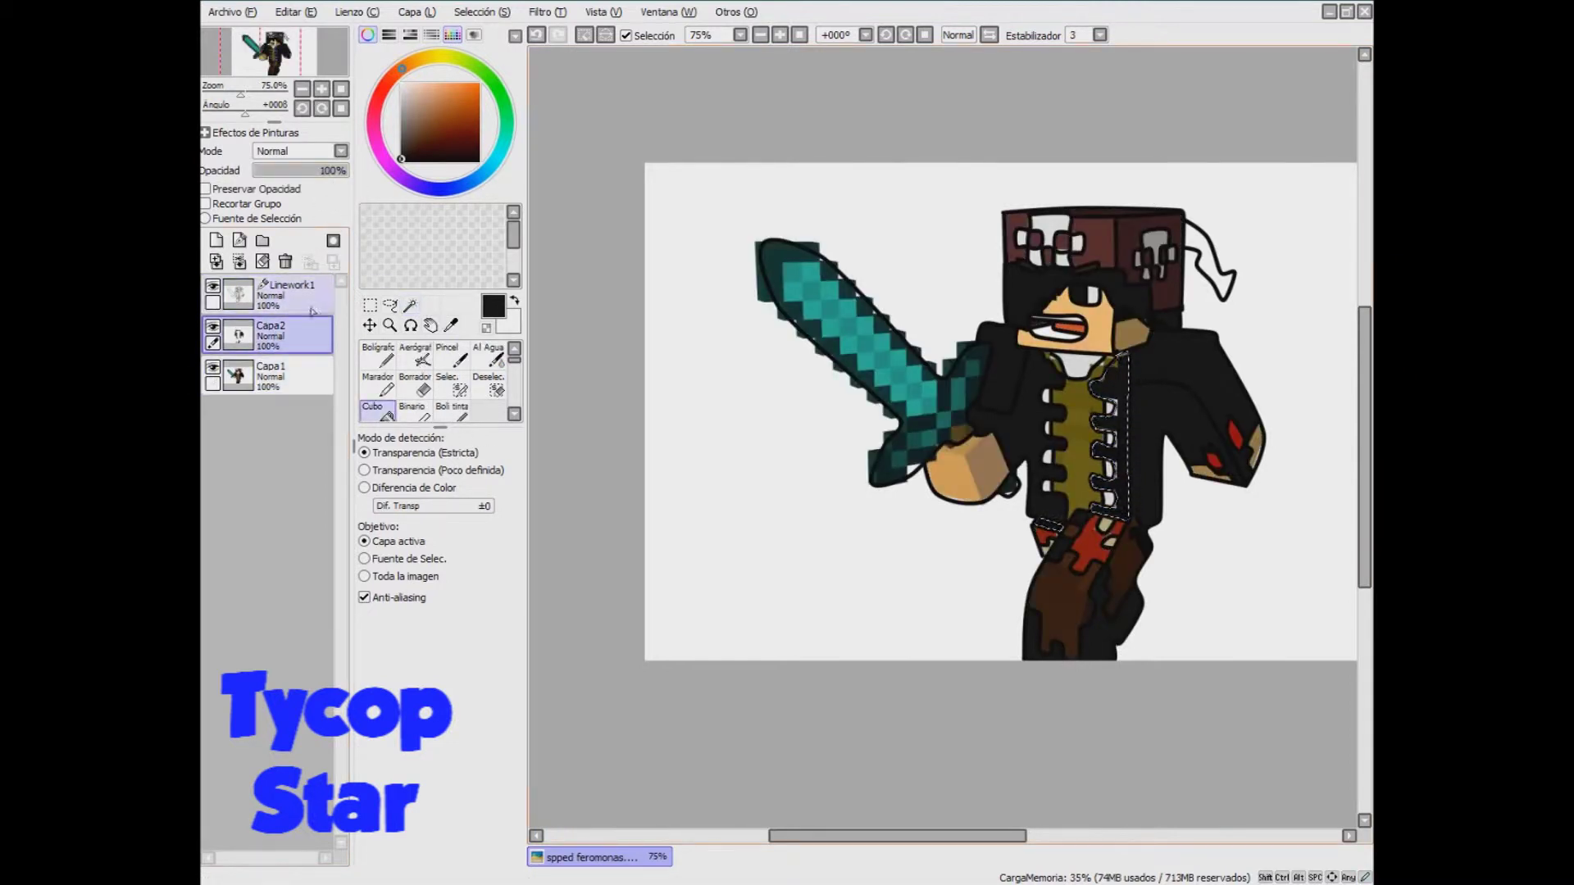
pyautogui.click(270, 376)
pyautogui.moveTo(342, 170)
pyautogui.mouseDown()
pyautogui.moveTo(256, 170)
pyautogui.moveTo(349, 171)
pyautogui.mouseUp()
pyautogui.click(288, 294)
pyautogui.click(391, 306)
pyautogui.hotkey('ctrl', 'd')
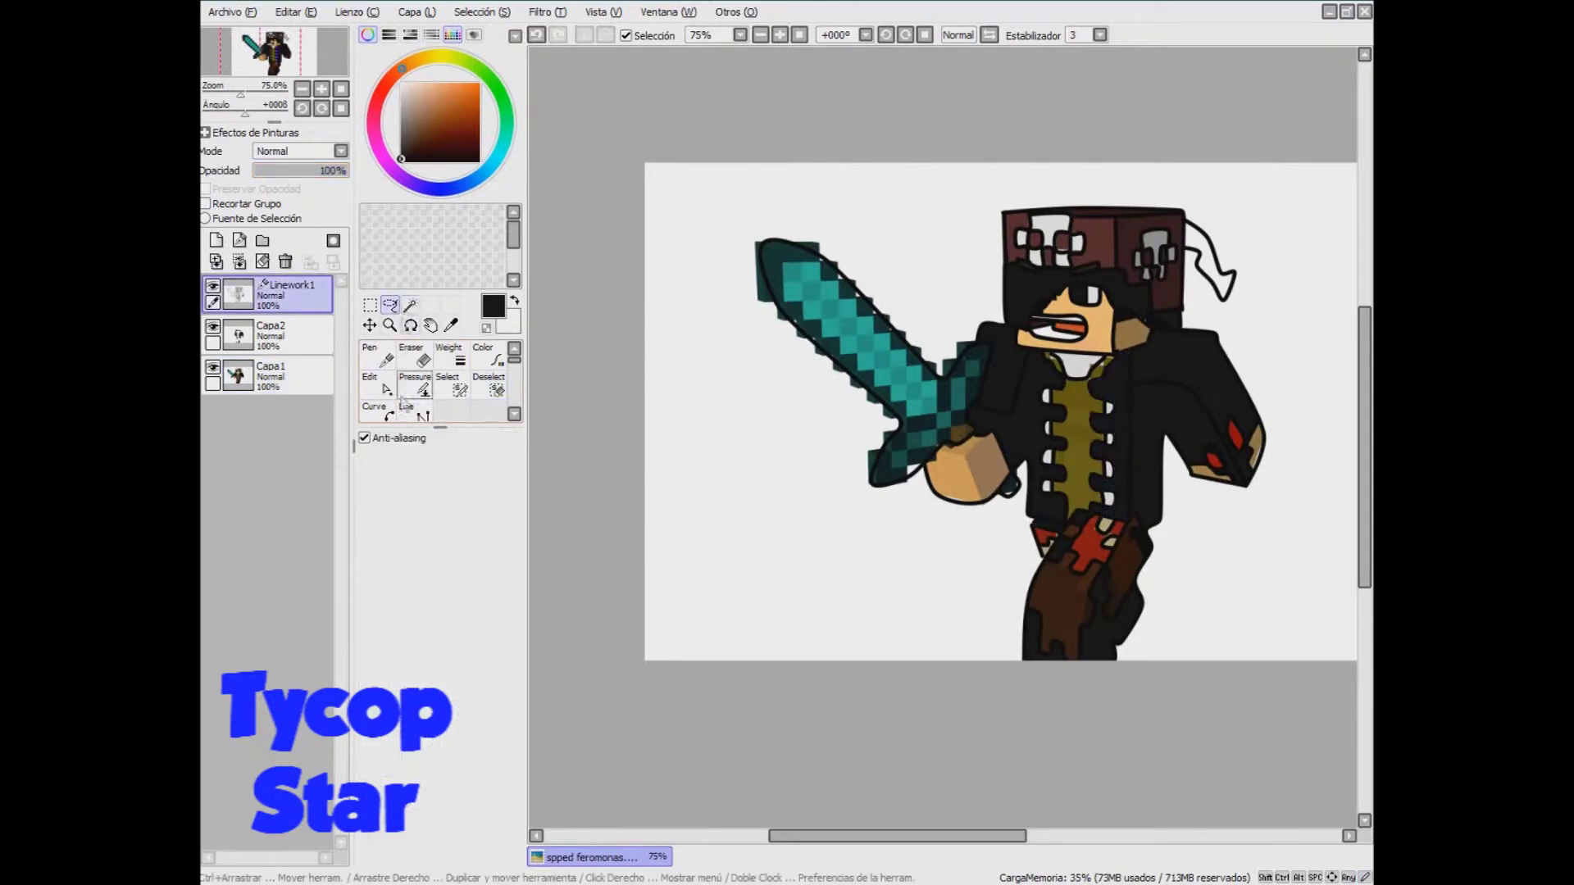
pyautogui.click(378, 413)
pyautogui.click(938, 416)
pyautogui.click(938, 385)
pyautogui.hotkey('ctrl', 'z')
pyautogui.click(939, 416)
pyautogui.click(937, 385)
pyautogui.click(895, 347)
pyautogui.click(818, 268)
pyautogui.click(787, 265)
pyautogui.click(784, 287)
pyautogui.hotkey('ctrl', 'z')
pyautogui.click(414, 356)
pyautogui.moveTo(789, 267)
pyautogui.mouseDown()
pyautogui.moveTo(809, 320)
pyautogui.moveTo(932, 381)
pyautogui.moveTo(799, 265)
pyautogui.moveTo(779, 307)
pyautogui.mouseUp()
# - Draw a Curve line along the centre of the sword blade from the guard towards the tip
pyautogui.click(378, 412)
pyautogui.click(937, 414)
pyautogui.click(869, 345)
pyautogui.click(810, 284)
pyautogui.hotkey('ctrl', 'z')
pyautogui.click(808, 280)
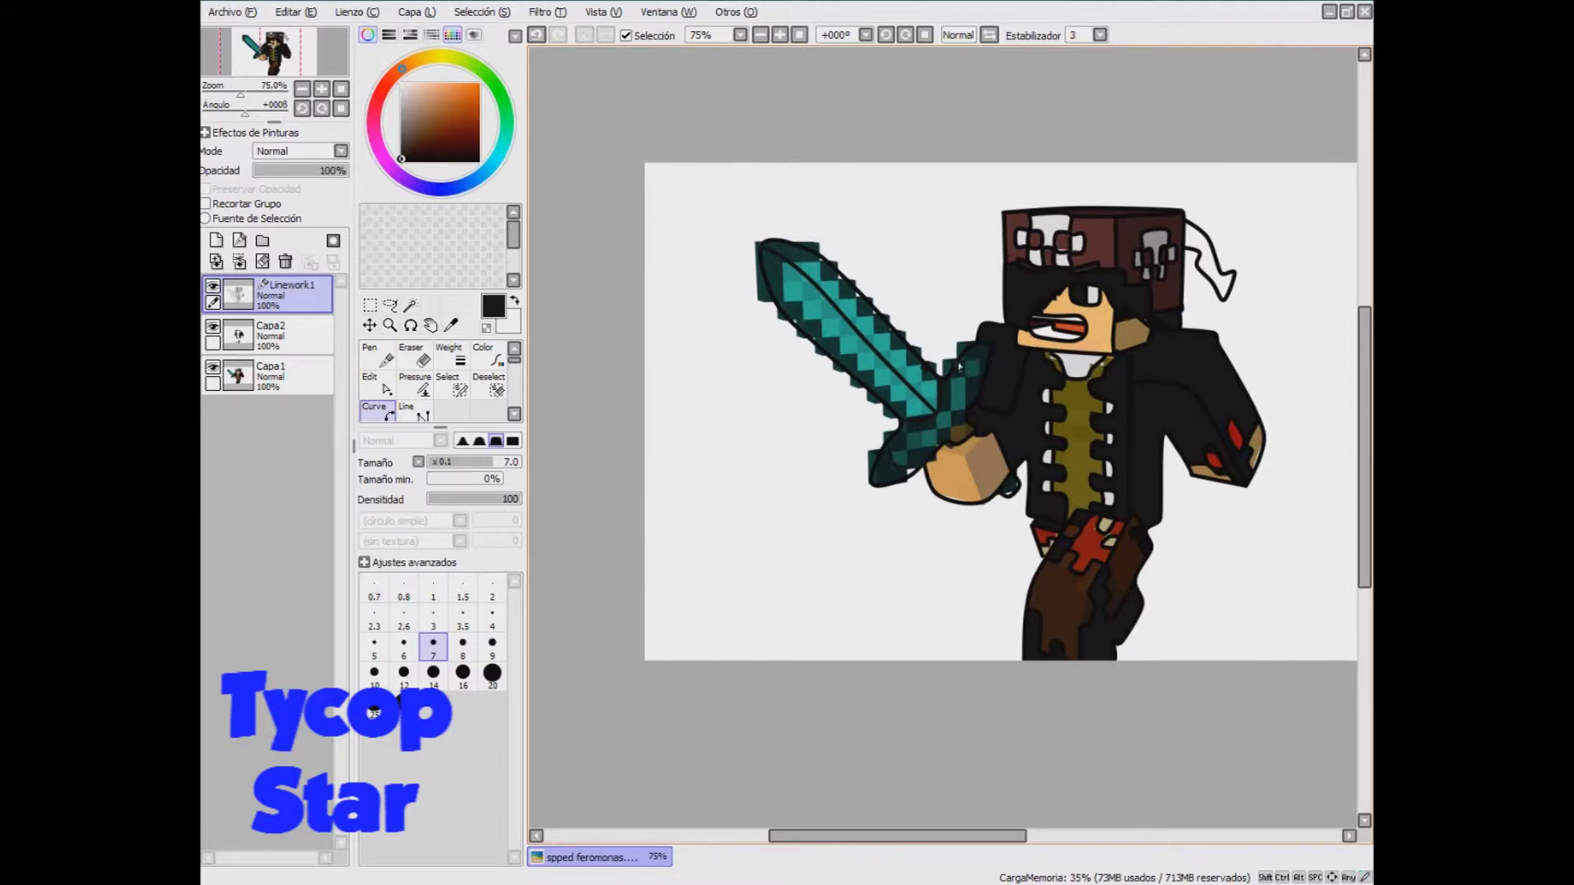
# - Fade Capa1 to 50% opacity and select the shirt panel with its collar strips using the Magic Wand on Linework1
pyautogui.click(299, 373)
pyautogui.click(305, 336)
pyautogui.click(310, 295)
pyautogui.click(303, 375)
pyautogui.moveTo(326, 173); pyautogui.dragTo(310, 205)
pyautogui.click(410, 306)
pyautogui.click(1077, 435)
pyautogui.scroll(6, 1093, 370)
pyautogui.click(1093, 418)
pyautogui.keyDown('shift'); pyautogui.click(824, 387); pyautogui.keyUp('shift')
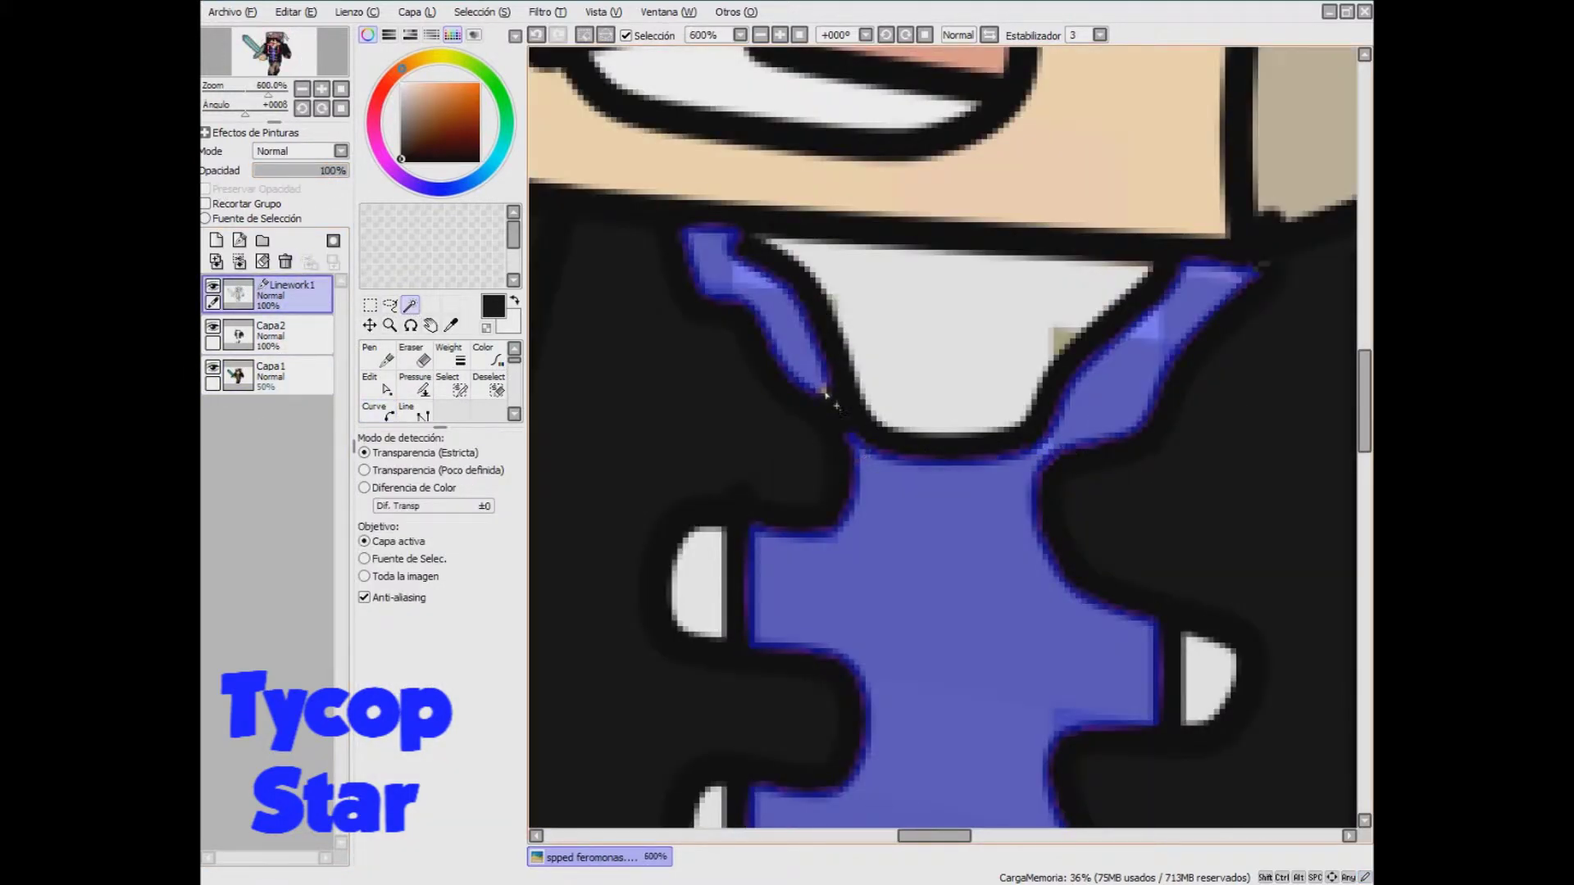
pyautogui.scroll(-6, 833, 396)
pyautogui.scroll(6, 960, 695)
pyautogui.scroll(-3, 742, 819)
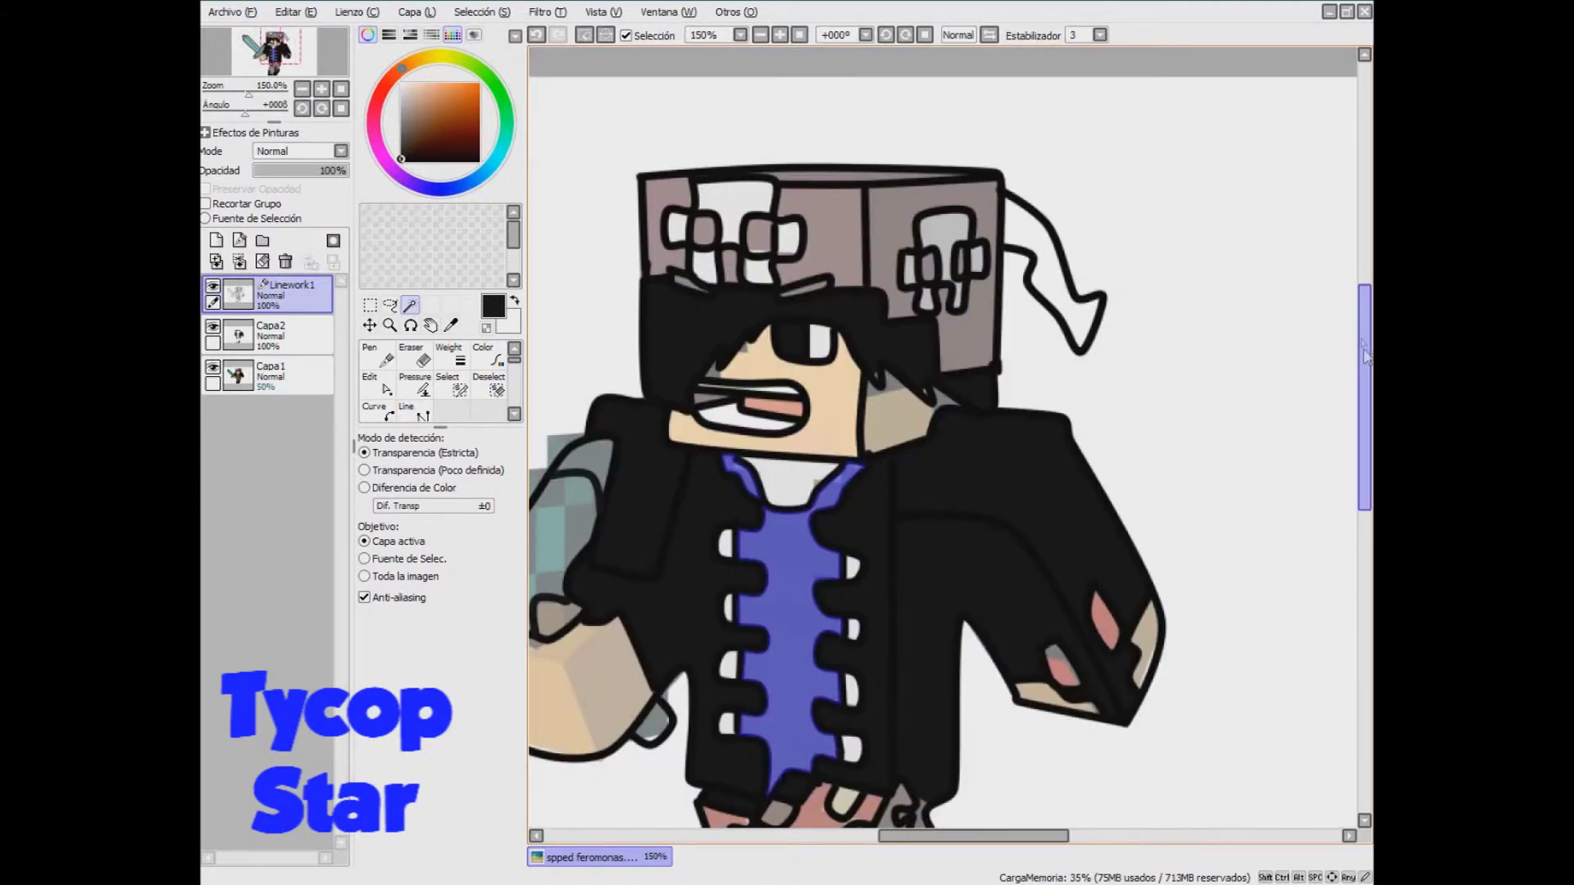
# - Add the brown trouser areas and the bare-skin patches at the empty-handed arm's cuff to the selection
pyautogui.moveTo(744, 807); pyautogui.dragTo(744, 451)
pyautogui.click(743, 603)
pyautogui.click(883, 514)
pyautogui.scroll(2, 886, 512)
pyautogui.scroll(-5, 892, 514)
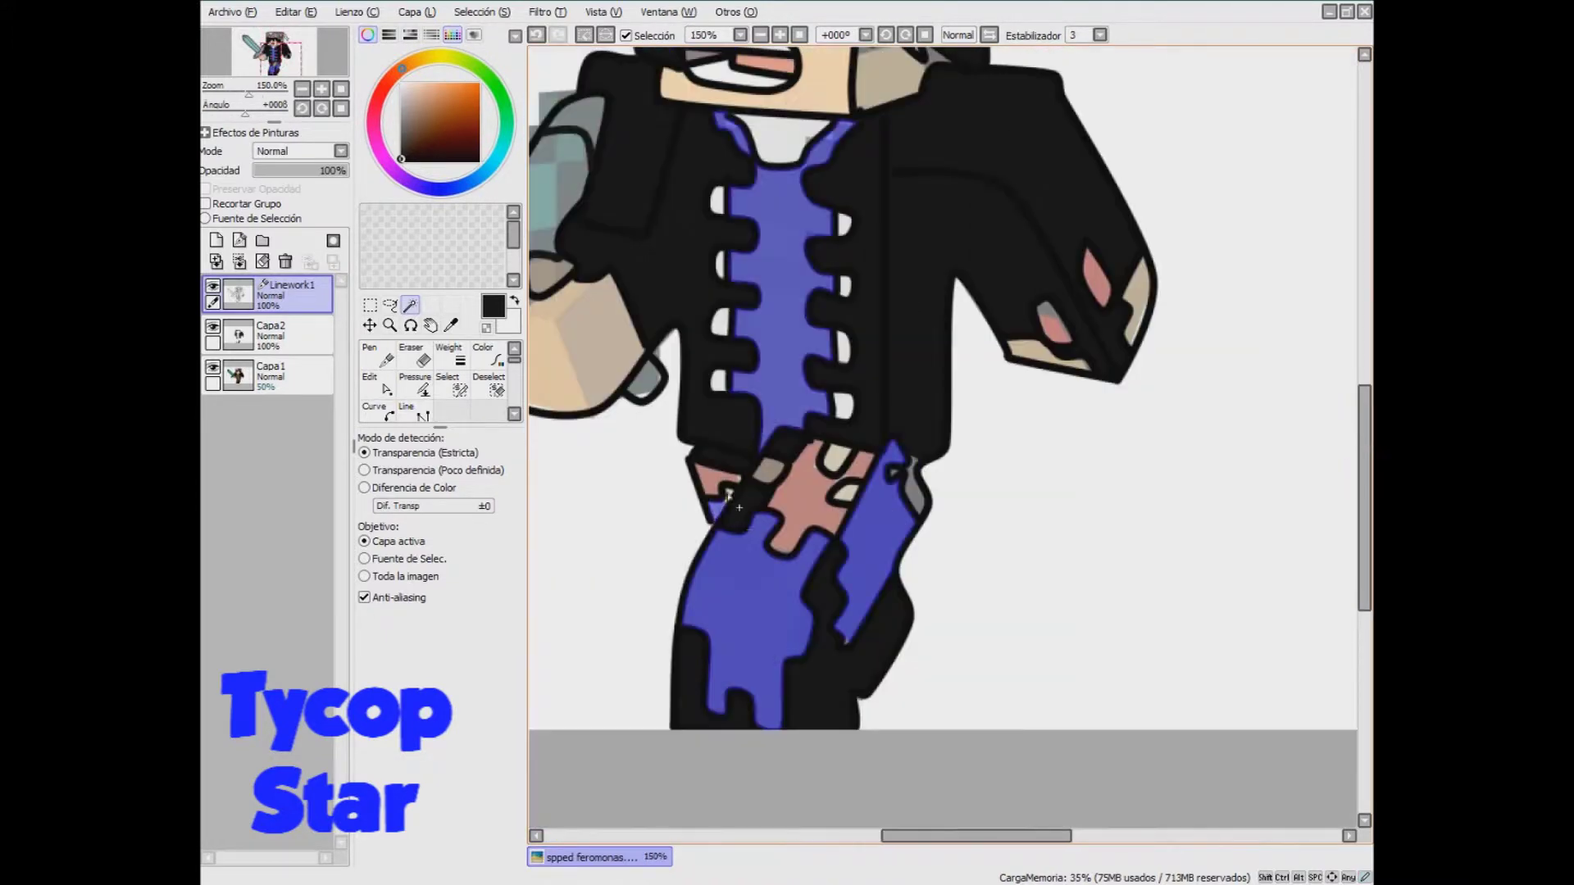
pyautogui.scroll(-3, 1195, 334)
pyautogui.click(1169, 330)
pyautogui.click(1120, 357)
# - Add the bandana's front, top and side panels around the skull markings to the selection
pyautogui.scroll(-1, 1140, 361)
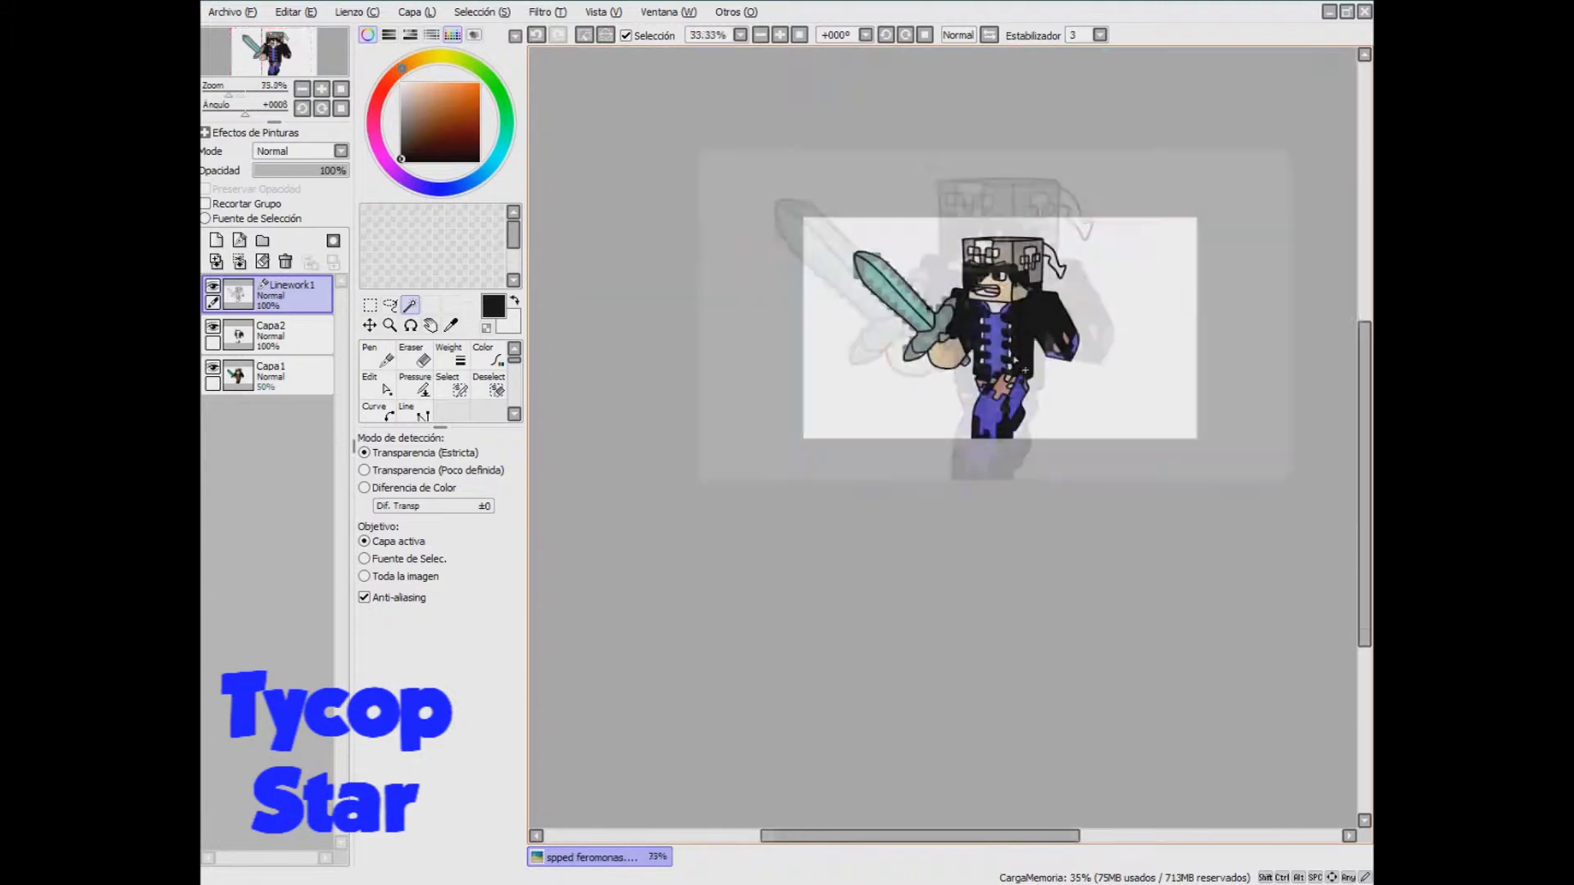
pyautogui.scroll(4, 1145, 394)
pyautogui.scroll(-2, 1145, 393)
pyautogui.keyDown('shift'); pyautogui.click(858, 260); pyautogui.keyUp('shift')
pyautogui.keyDown('shift'); pyautogui.click(772, 248); pyautogui.keyUp('shift')
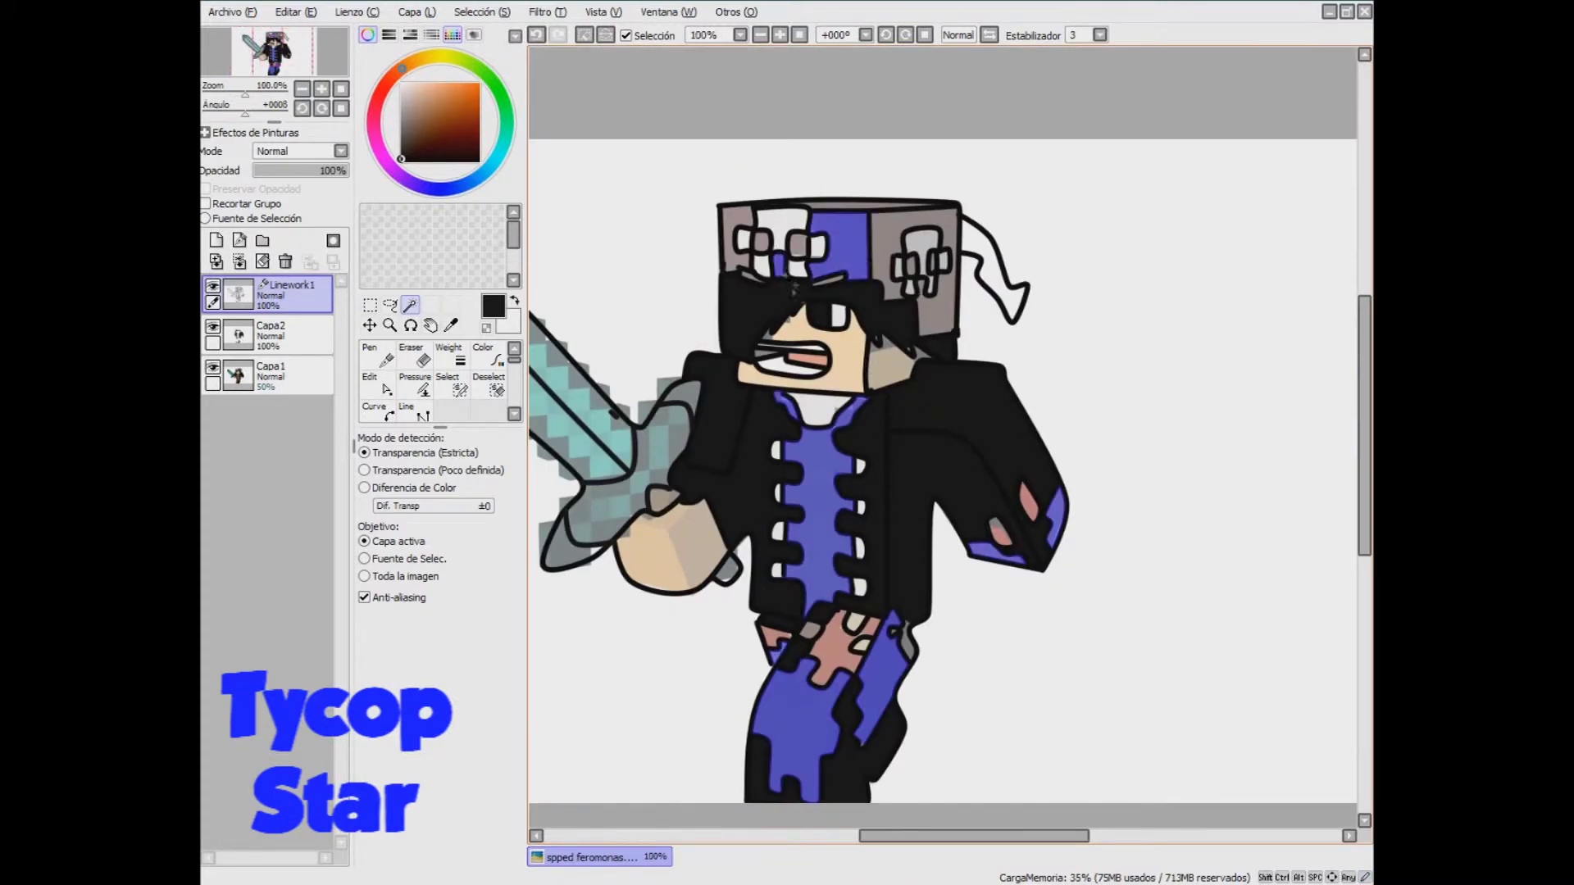
pyautogui.keyDown('shift'); pyautogui.click(856, 206); pyautogui.keyUp('shift')
pyautogui.scroll(3, 912, 204)
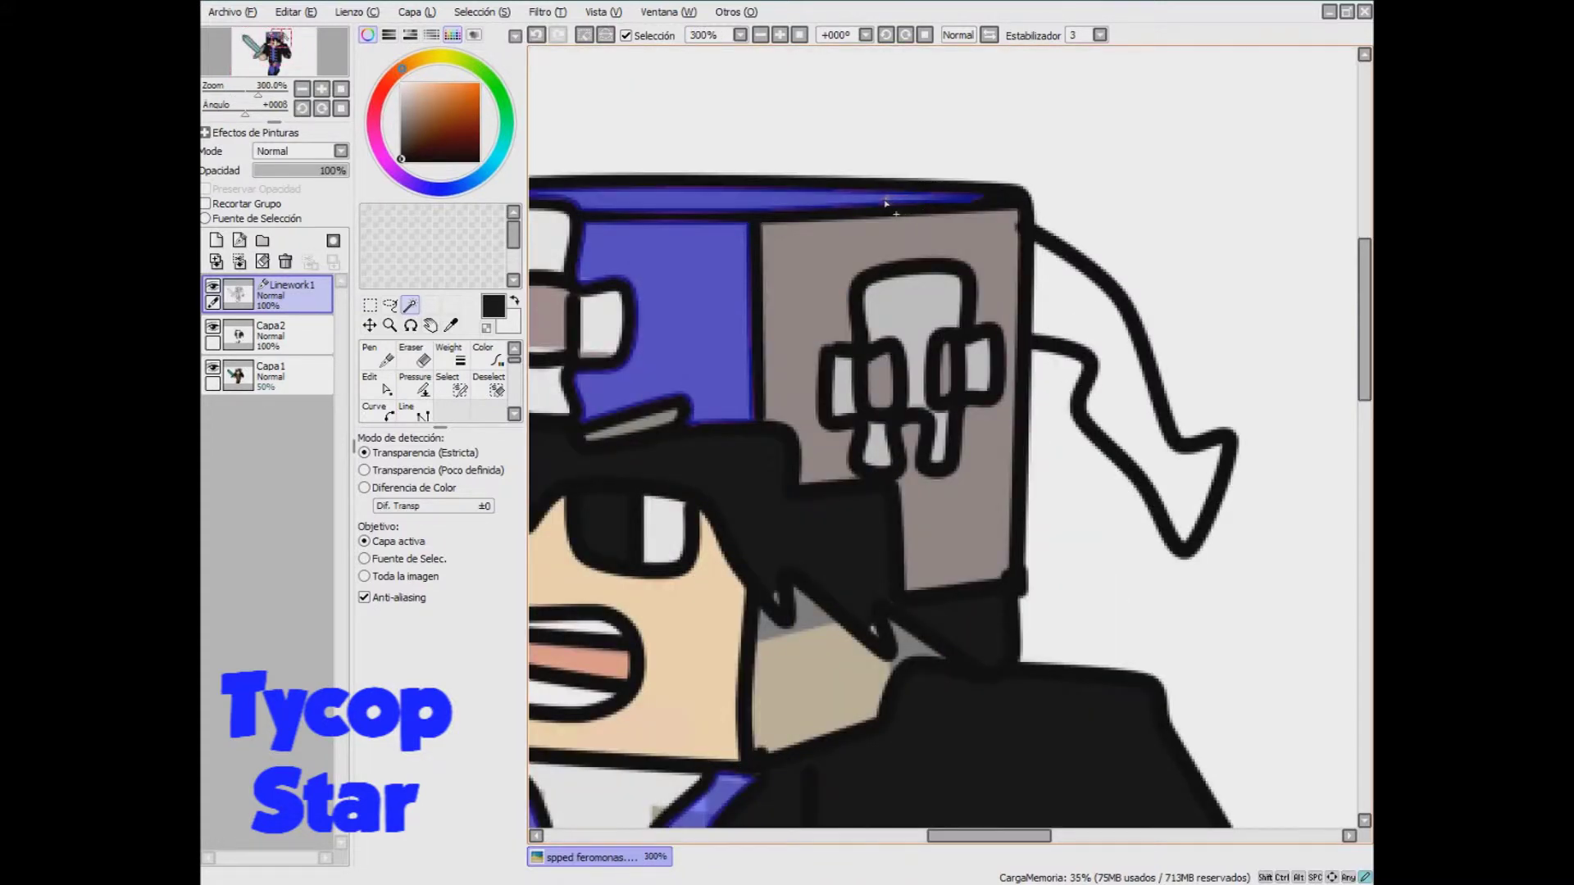
pyautogui.keyDown('shift'); pyautogui.click(885, 238); pyautogui.keyUp('shift')
pyautogui.scroll(-3, 820, 221)
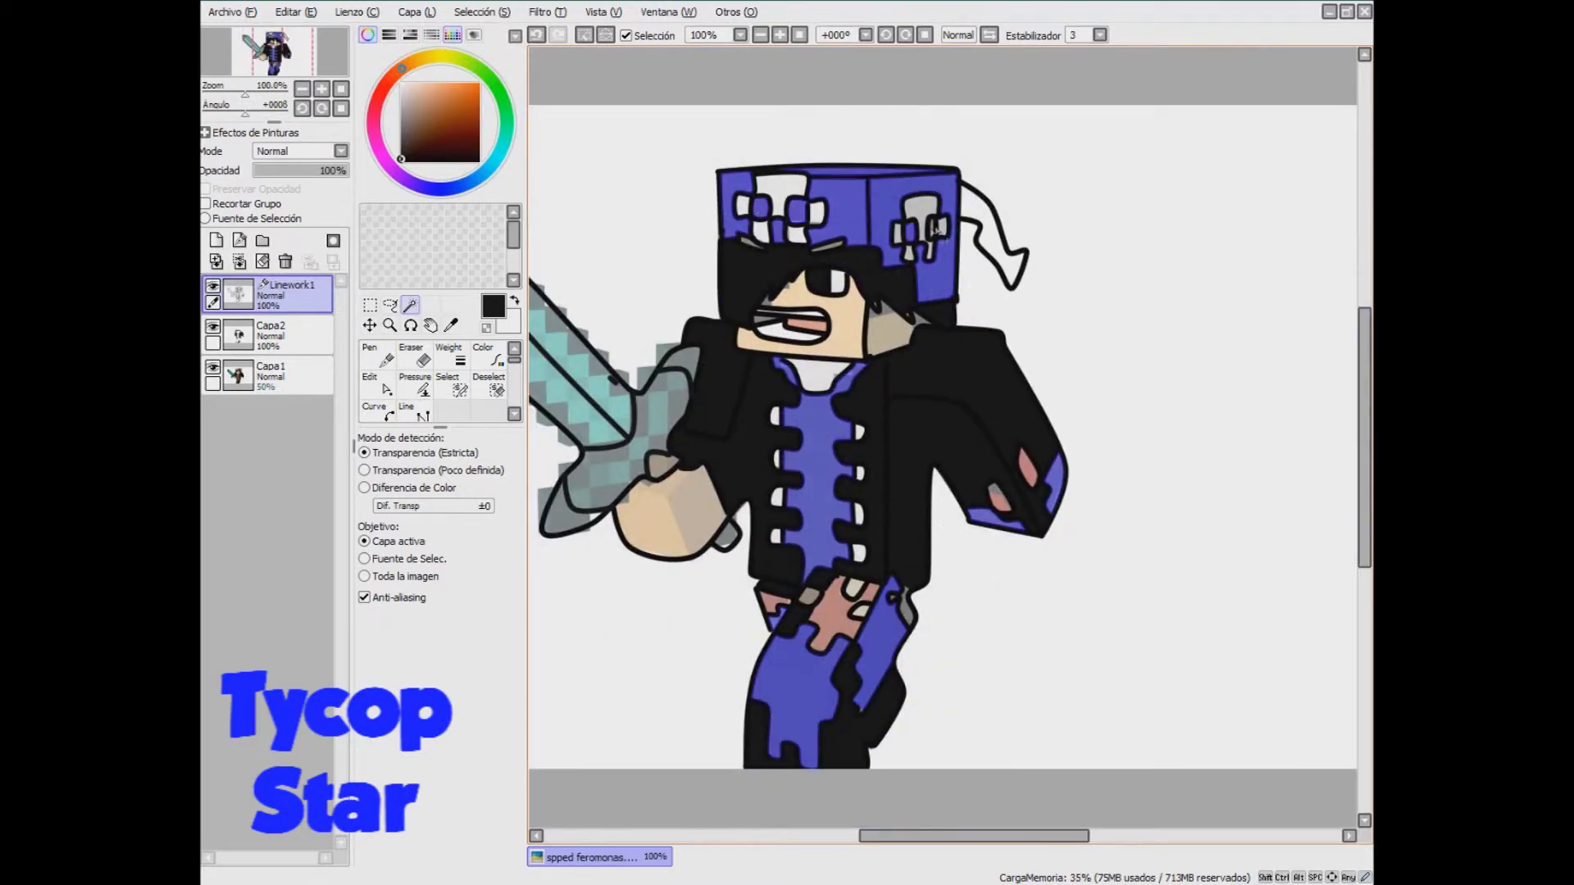
# - Add the sleeve's red tears, the fist, the face and the side of the head with its small hair gaps to the selection
pyautogui.scroll(-1, 902, 328)
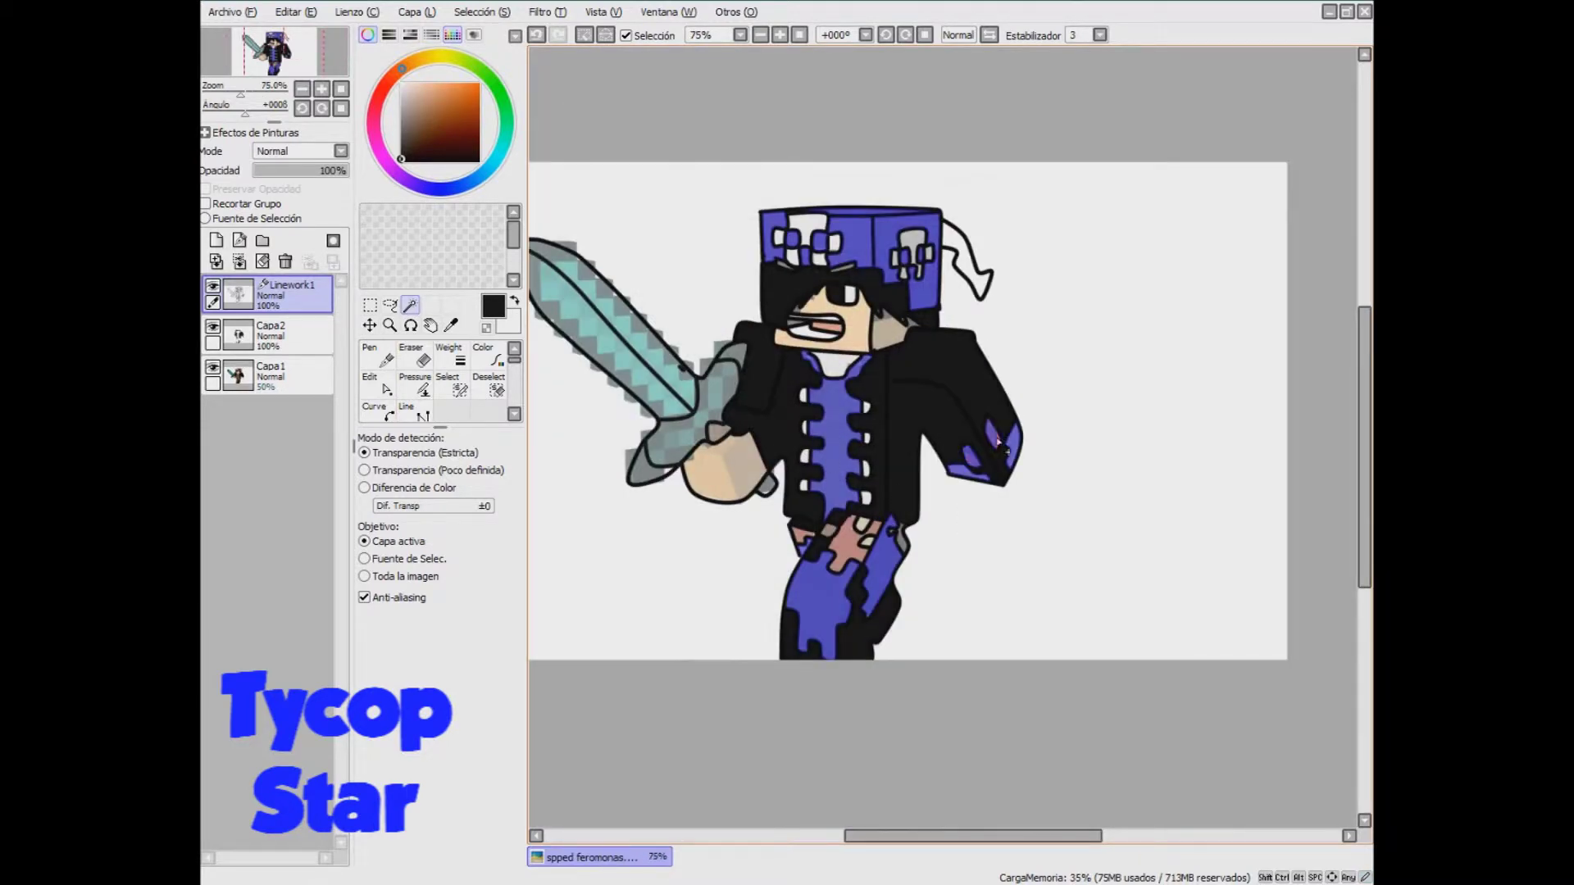
pyautogui.scroll(2, 918, 332)
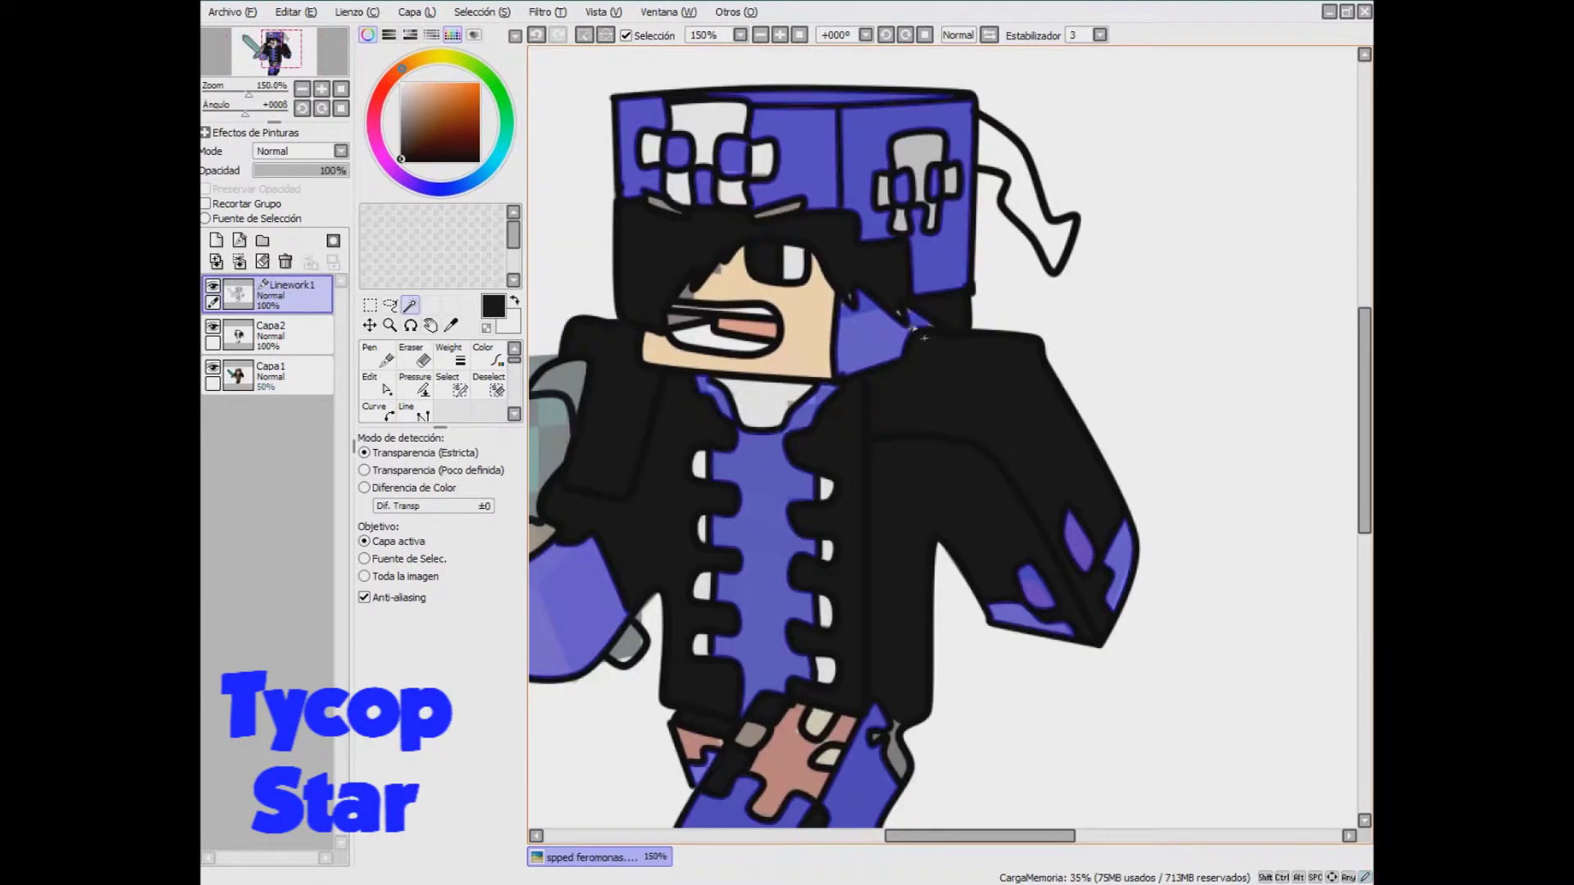
pyautogui.scroll(4, 933, 328)
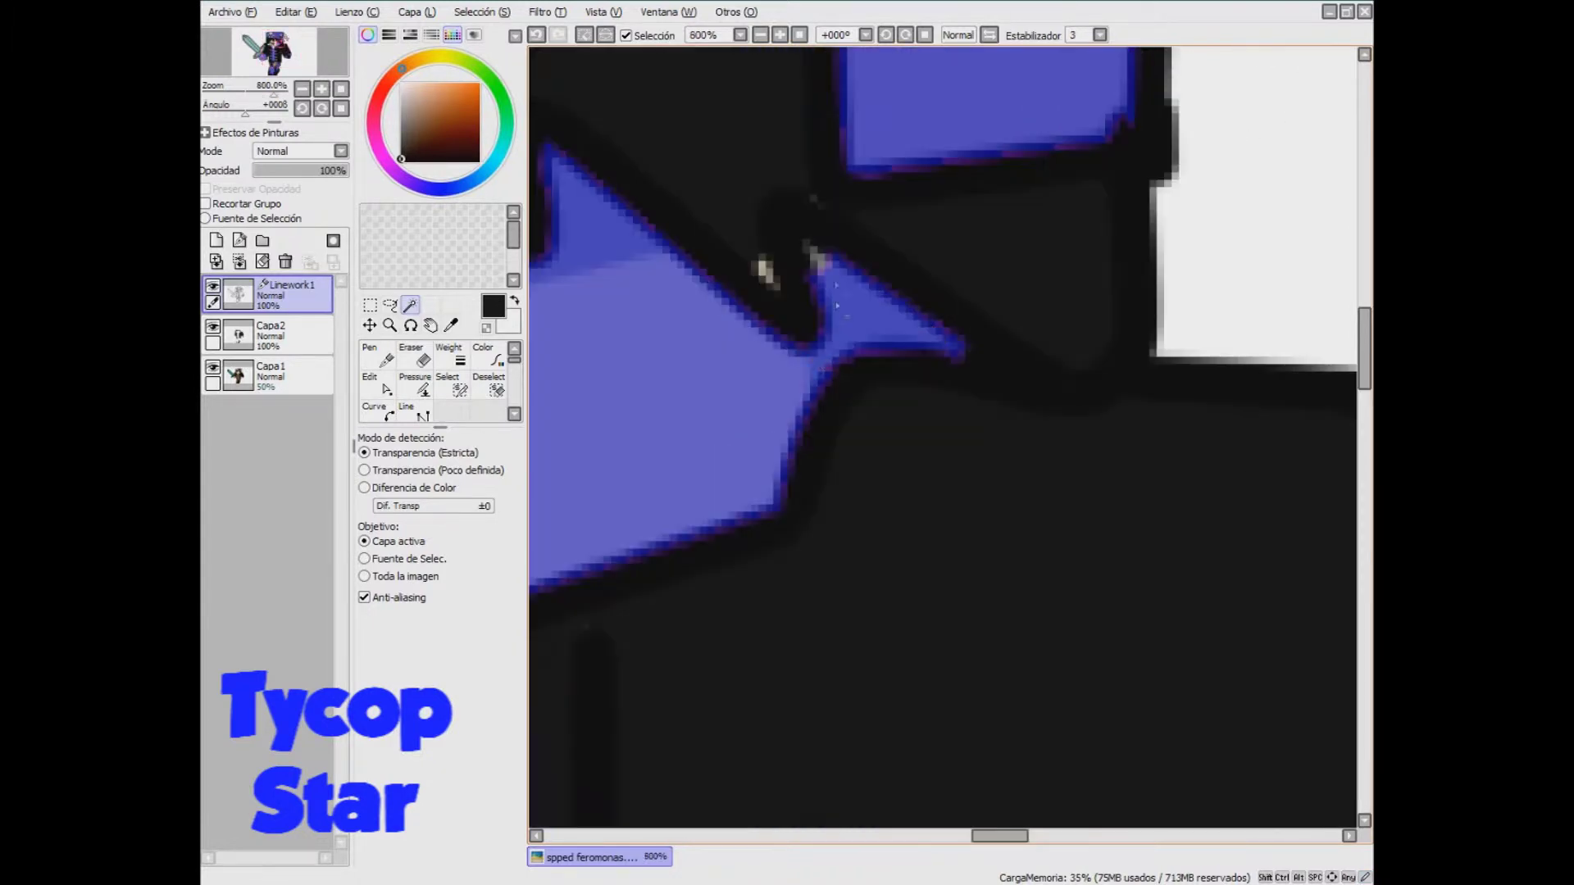
pyautogui.scroll(-6, 769, 277)
pyautogui.scroll(6, 680, 402)
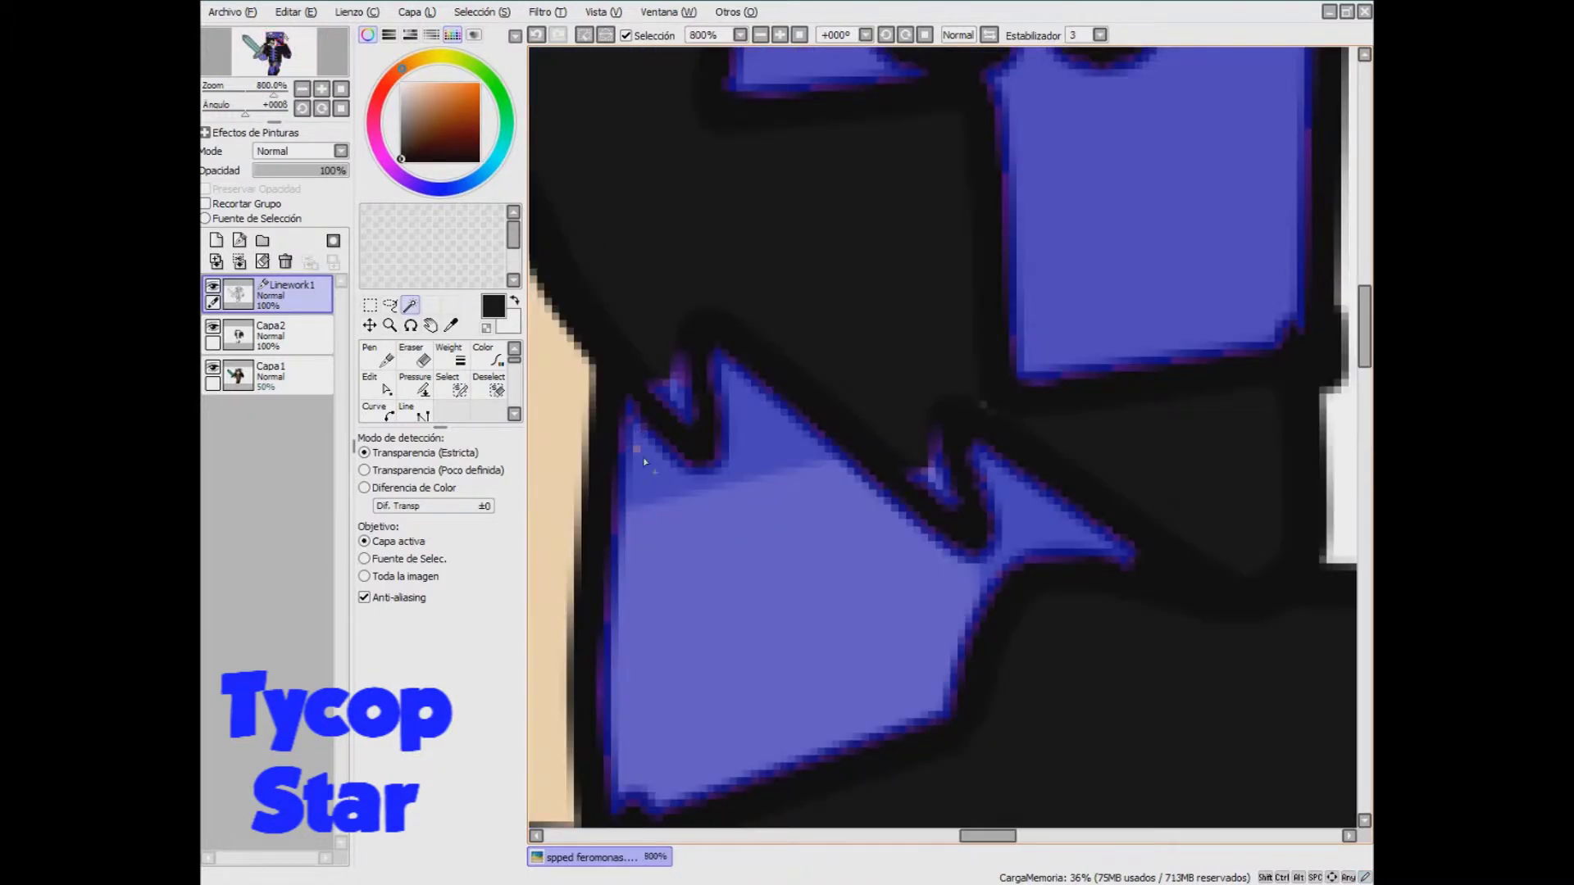
pyautogui.scroll(-7, 643, 457)
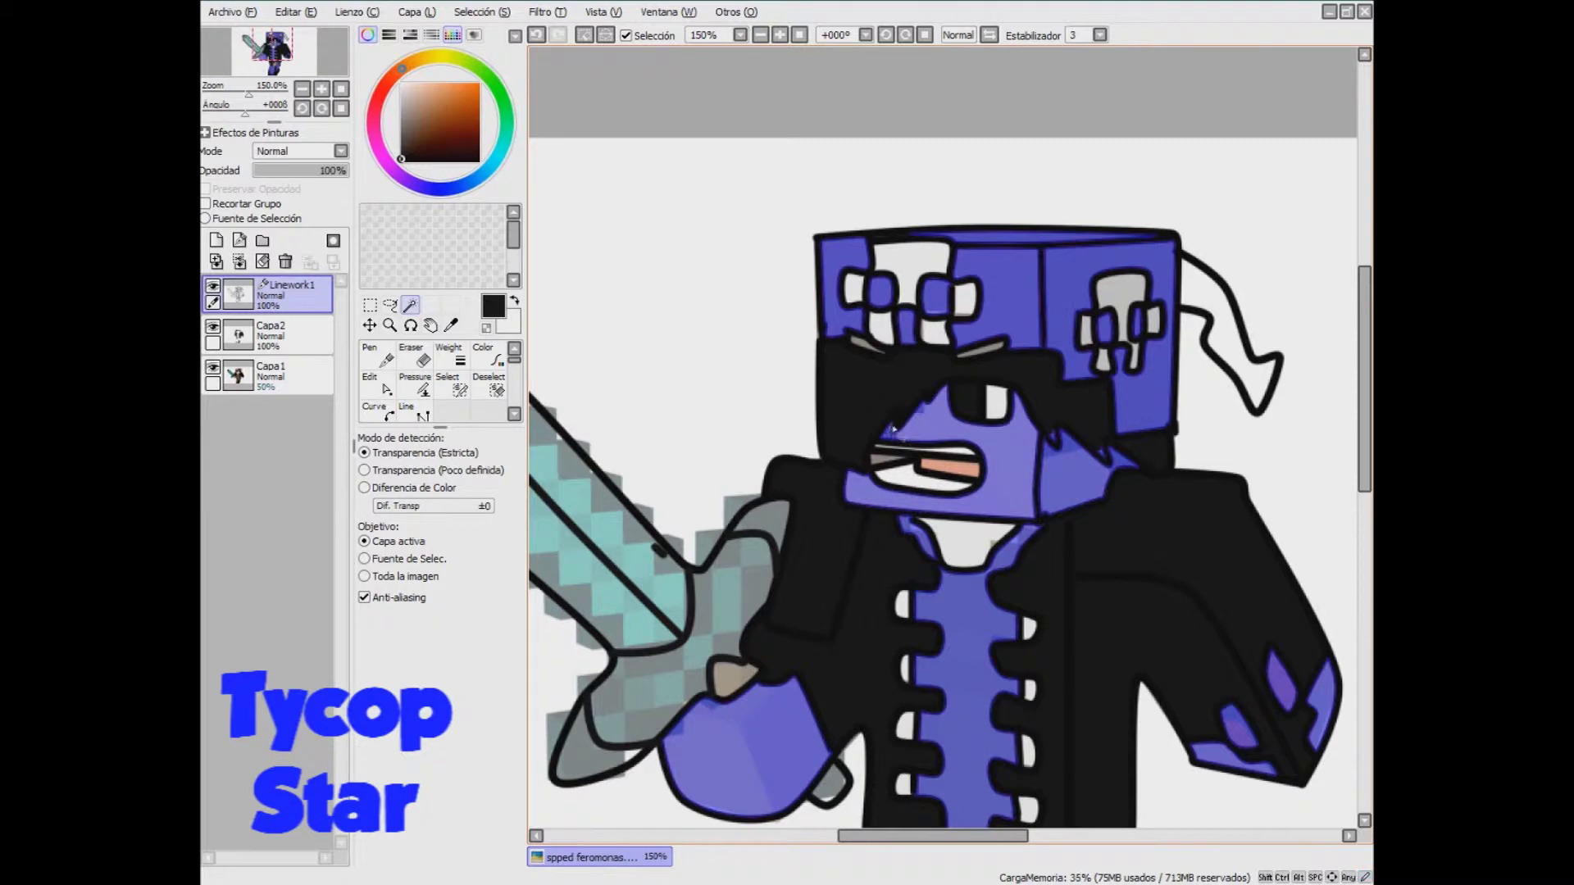
pyautogui.scroll(-2, 967, 398)
# - Restore Capa1 to 100% opacity and fill the shirt panel on Capa2 with the olive sampled from it
pyautogui.click(287, 376)
pyautogui.moveTo(302, 170); pyautogui.dragTo(348, 171)
pyautogui.click(287, 336)
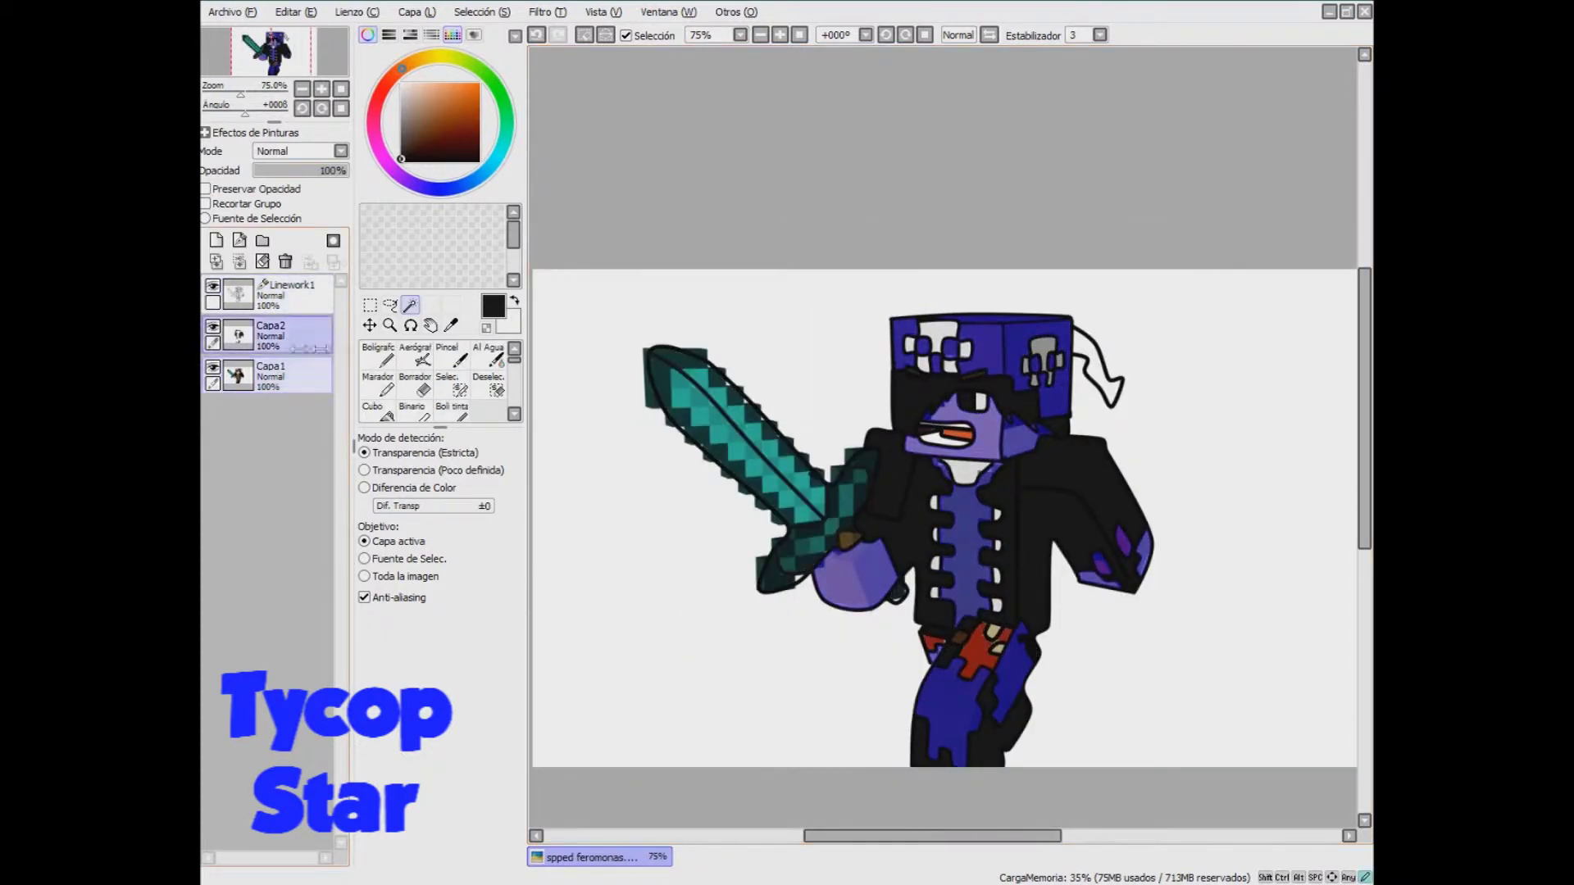
pyautogui.click(379, 411)
pyautogui.click(451, 327)
pyautogui.click(966, 524)
pyautogui.click(379, 412)
pyautogui.click(967, 529)
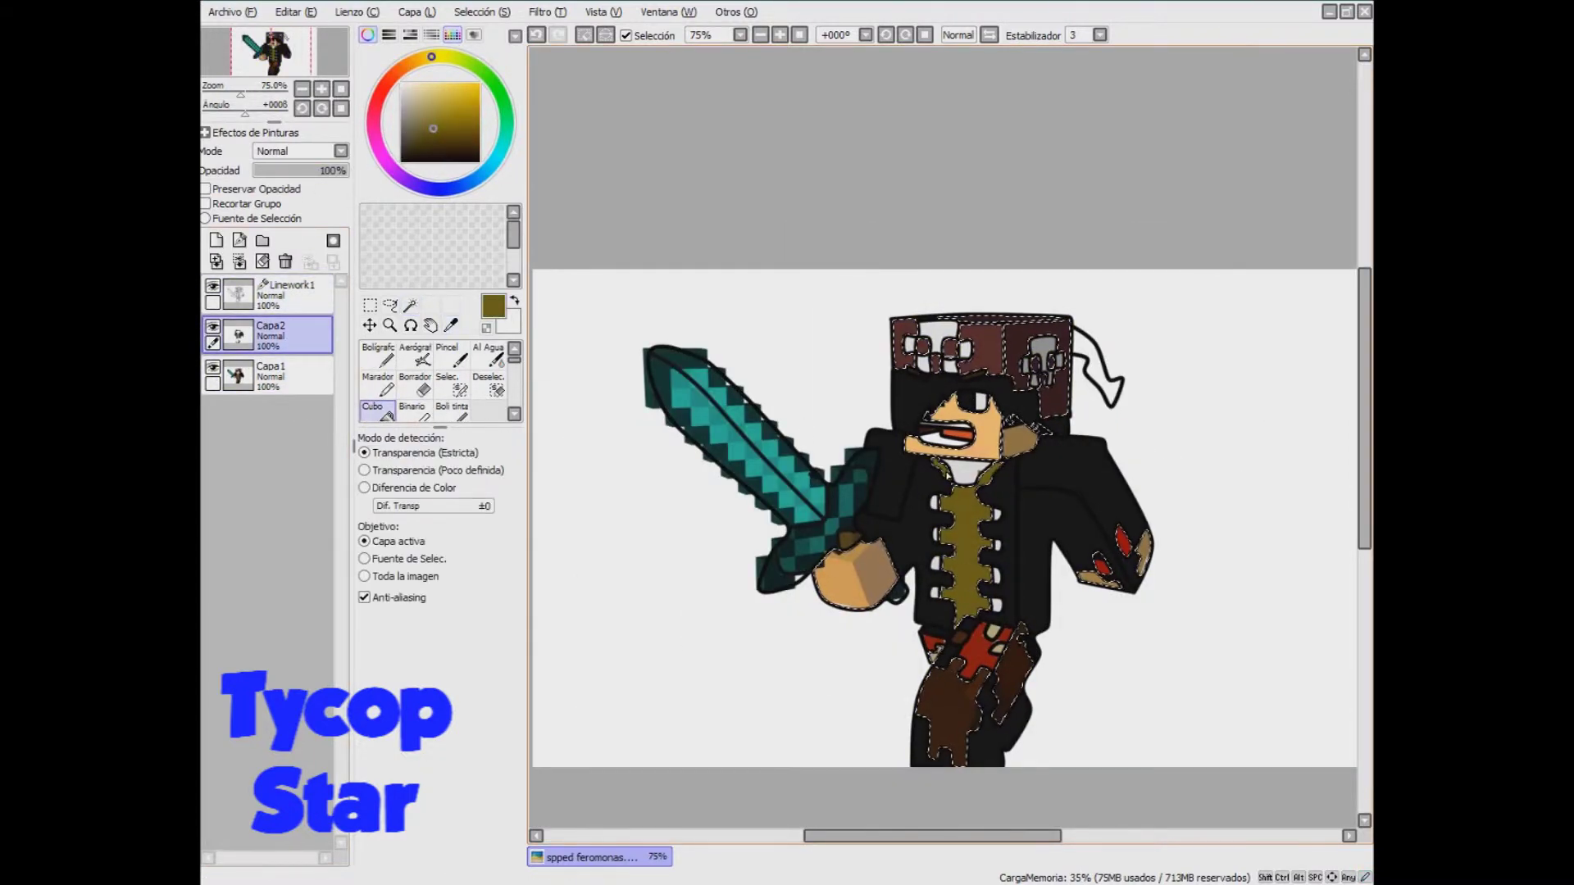
# - Fill the trousers with their sampled brown and sample the beige for the small patch on the rear leg
pyautogui.keyDown('alt'); pyautogui.click(1023, 631); pyautogui.keyUp('alt')
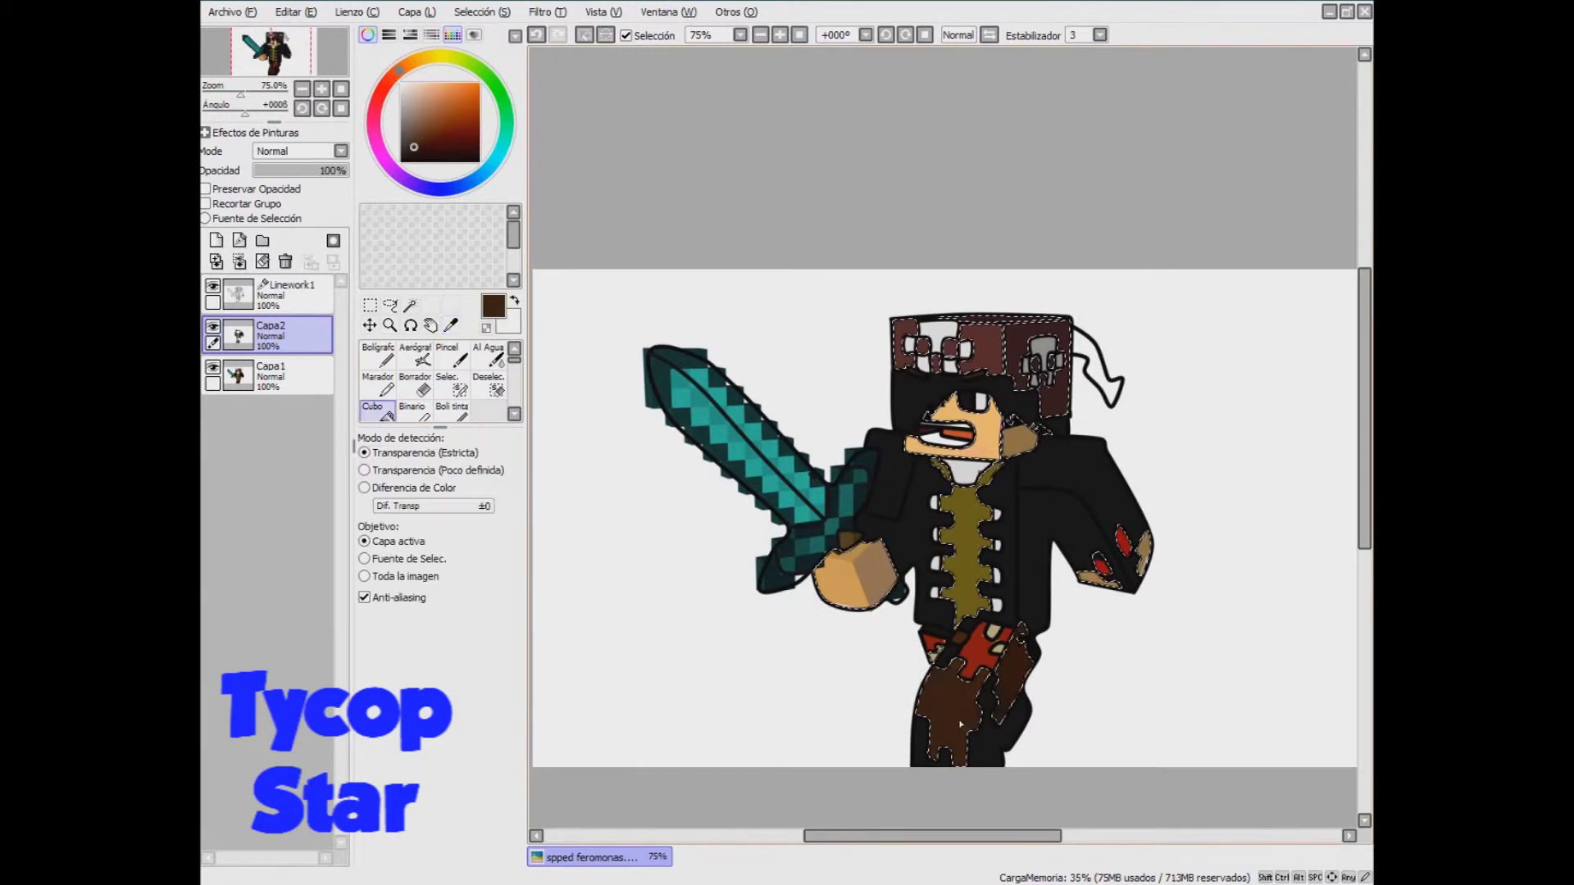
pyautogui.scroll(3, 1023, 631)
pyautogui.keyDown('alt'); pyautogui.click(1024, 633); pyautogui.keyUp('alt')
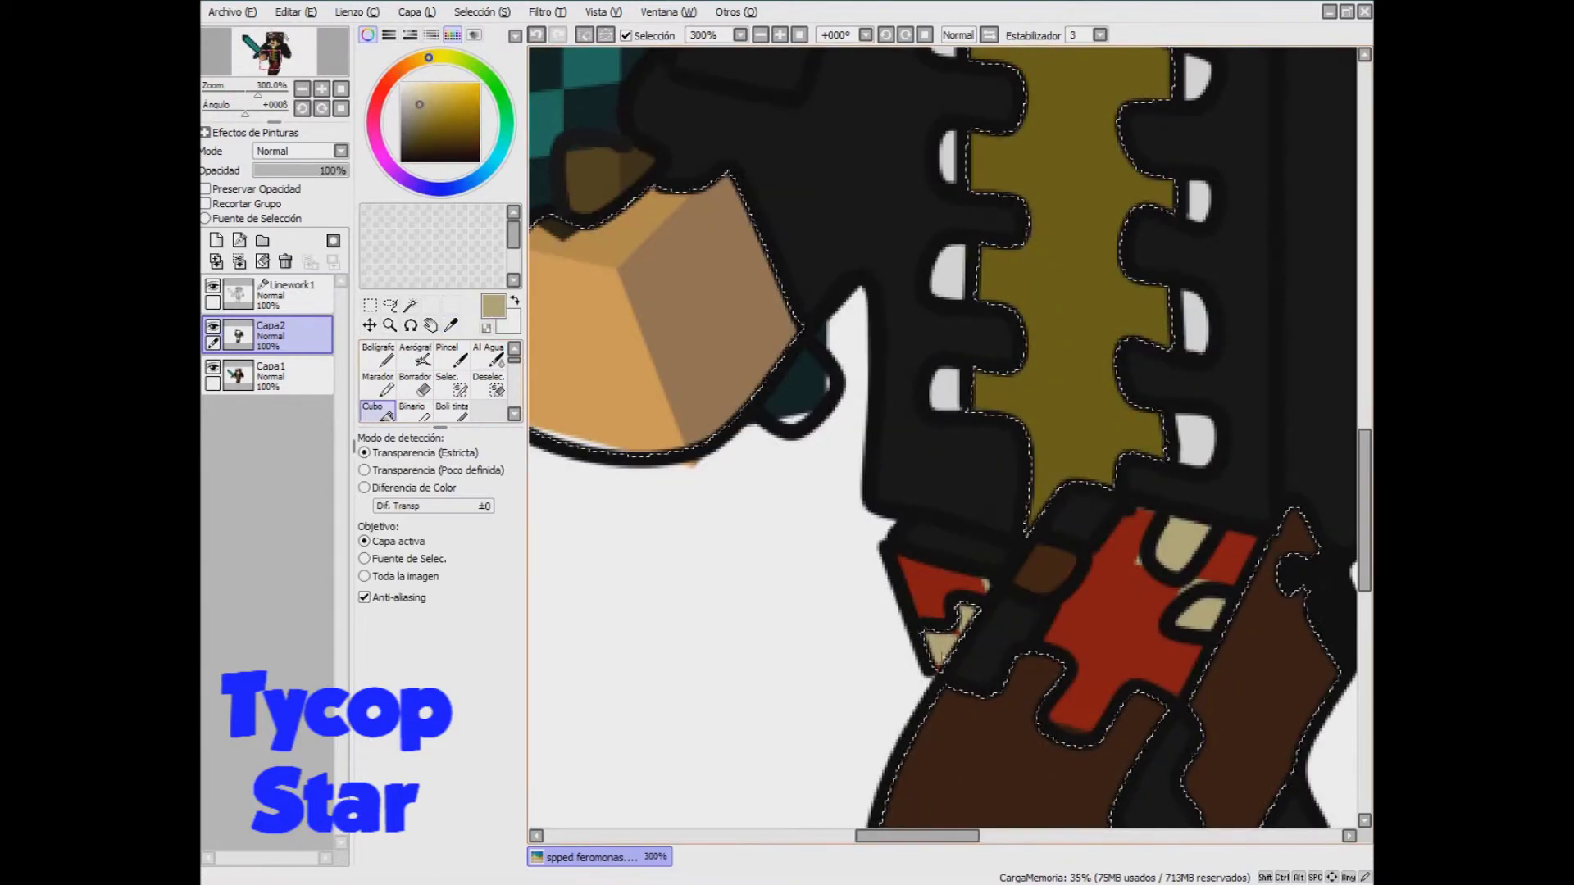
pyautogui.scroll(-3, 1257, 636)
pyautogui.scroll(1, 1269, 617)
# - Fill the bare-skin patches at the empty-handed arm's cuff with the skin colour sampled there
pyautogui.click(451, 326)
pyautogui.click(1294, 536)
pyautogui.click(378, 411)
pyautogui.click(1234, 569)
# - Fill the sleeve's red tear with its sampled red and the sword-holding fist with its sampled skin tone
pyautogui.click(451, 325)
pyautogui.click(1238, 549)
pyautogui.click(377, 413)
pyautogui.click(1238, 551)
pyautogui.click(451, 325)
pyautogui.keyDown('alt'); pyautogui.click(907, 567); pyautogui.keyUp('alt')
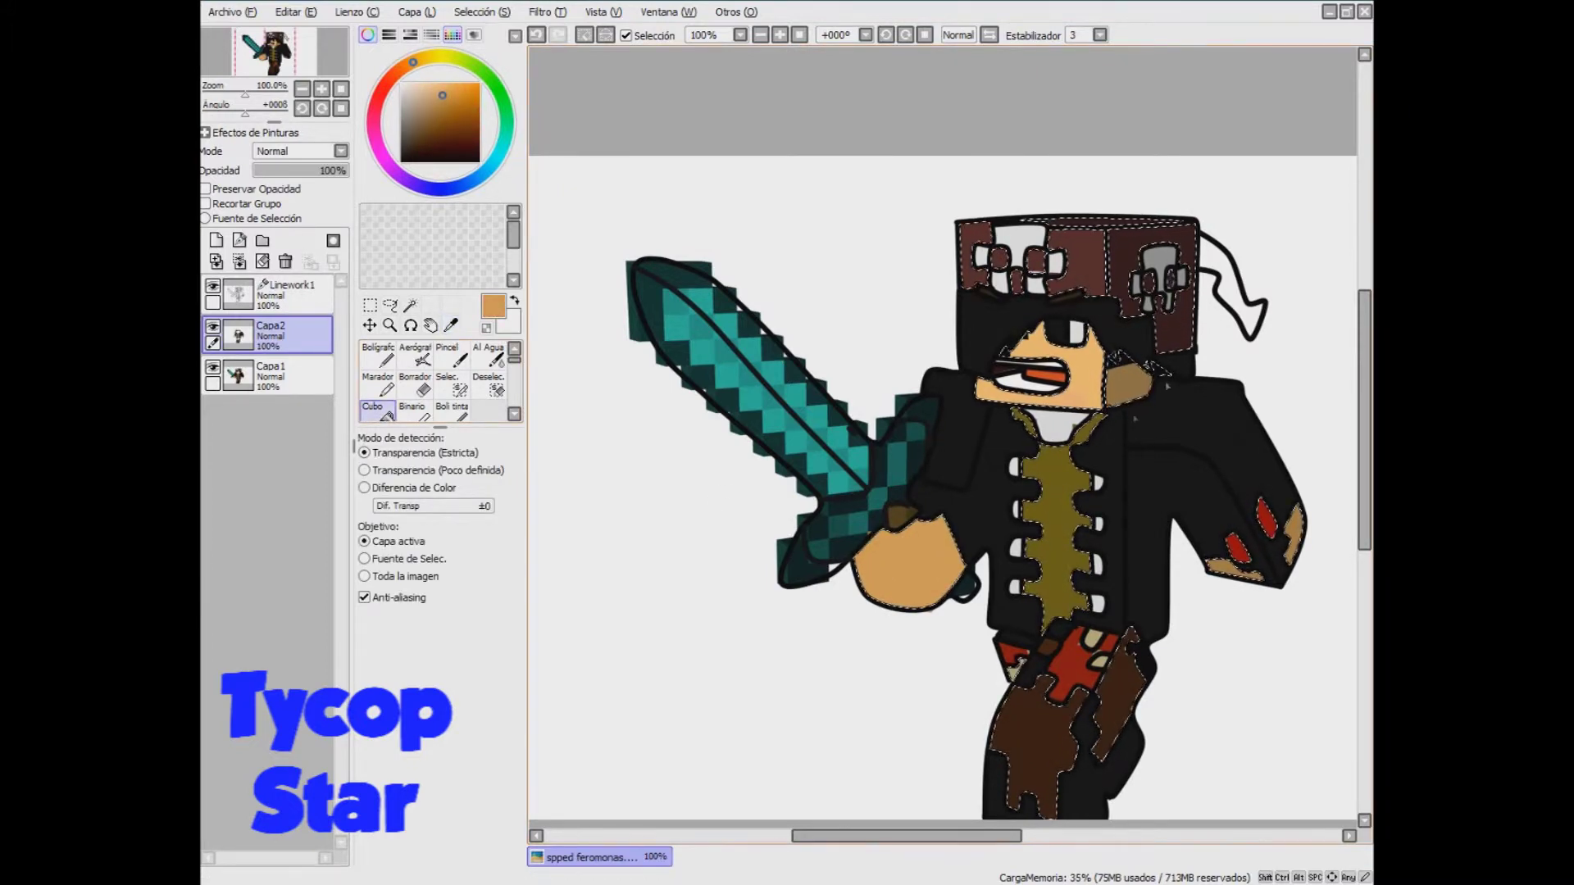
# - Fill the face's shaded side with its sampled skin tone and the hat's side with the maroon sampled from the hat
pyautogui.scroll(1, 814, 309)
pyautogui.keyDown('alt'); pyautogui.click(1137, 367); pyautogui.keyUp('alt')
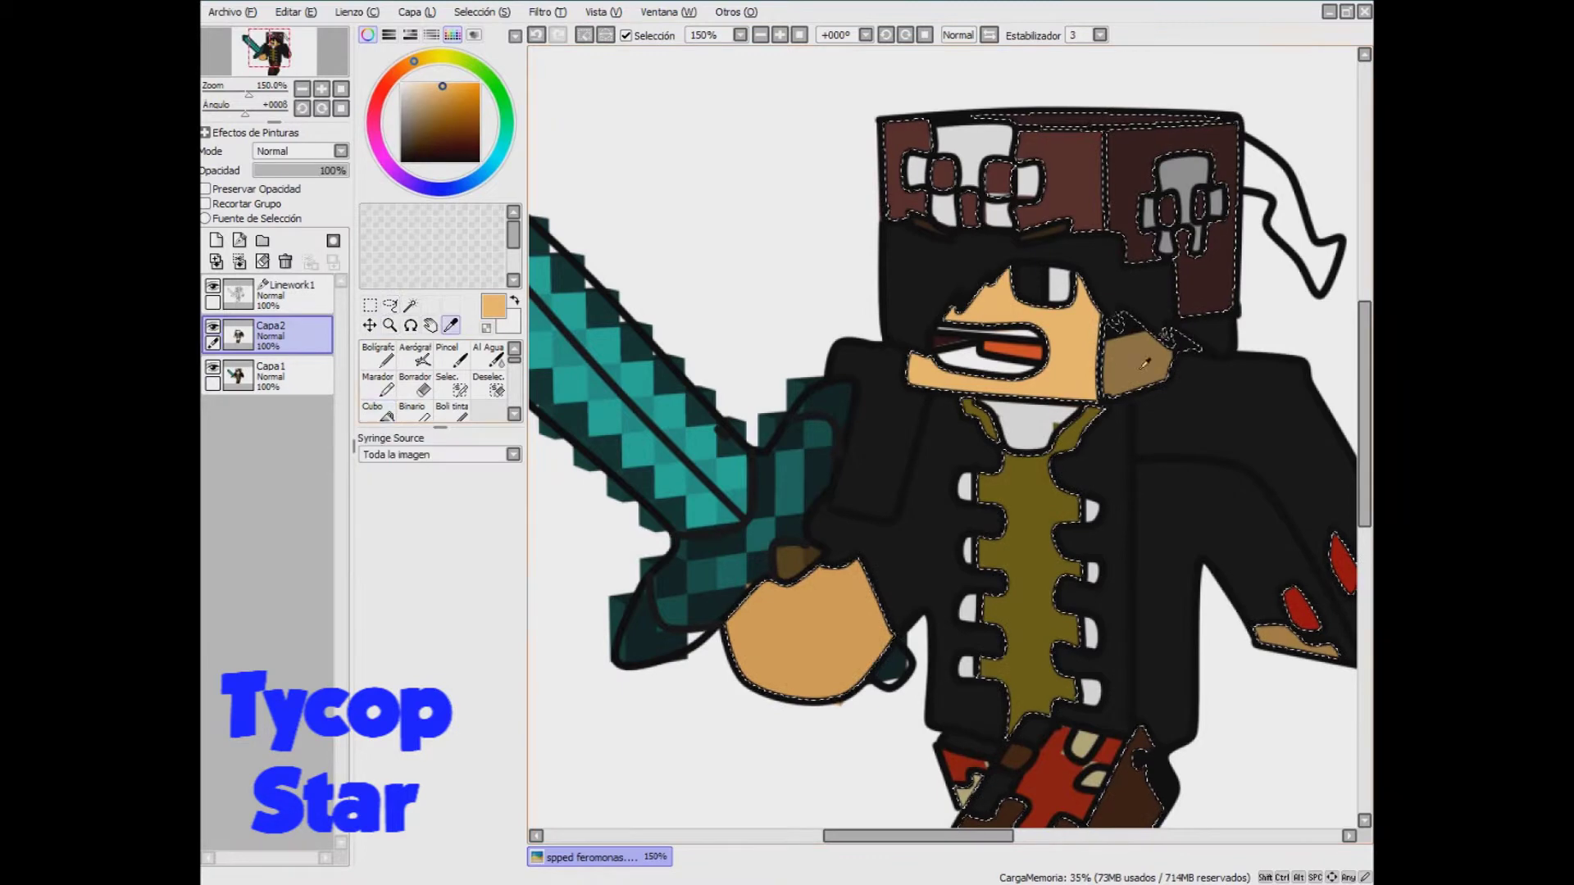
pyautogui.scroll(-1, 1085, 205)
pyautogui.keyDown('alt'); pyautogui.click(1085, 268); pyautogui.keyUp('alt')
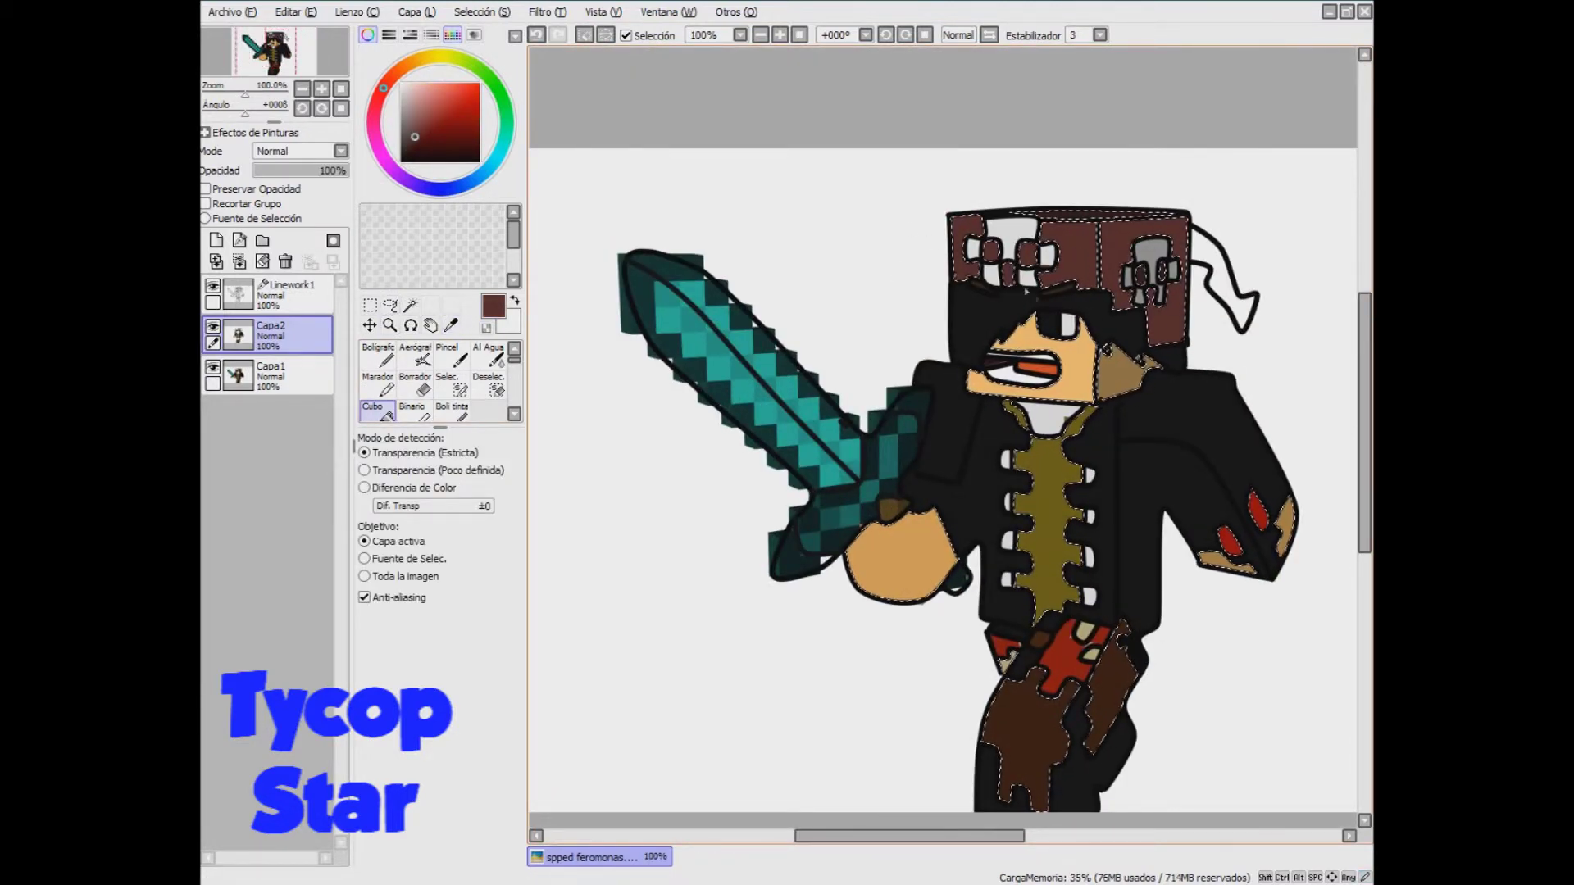
pyautogui.keyDown('alt'); pyautogui.click(1121, 215); pyautogui.keyUp('alt')
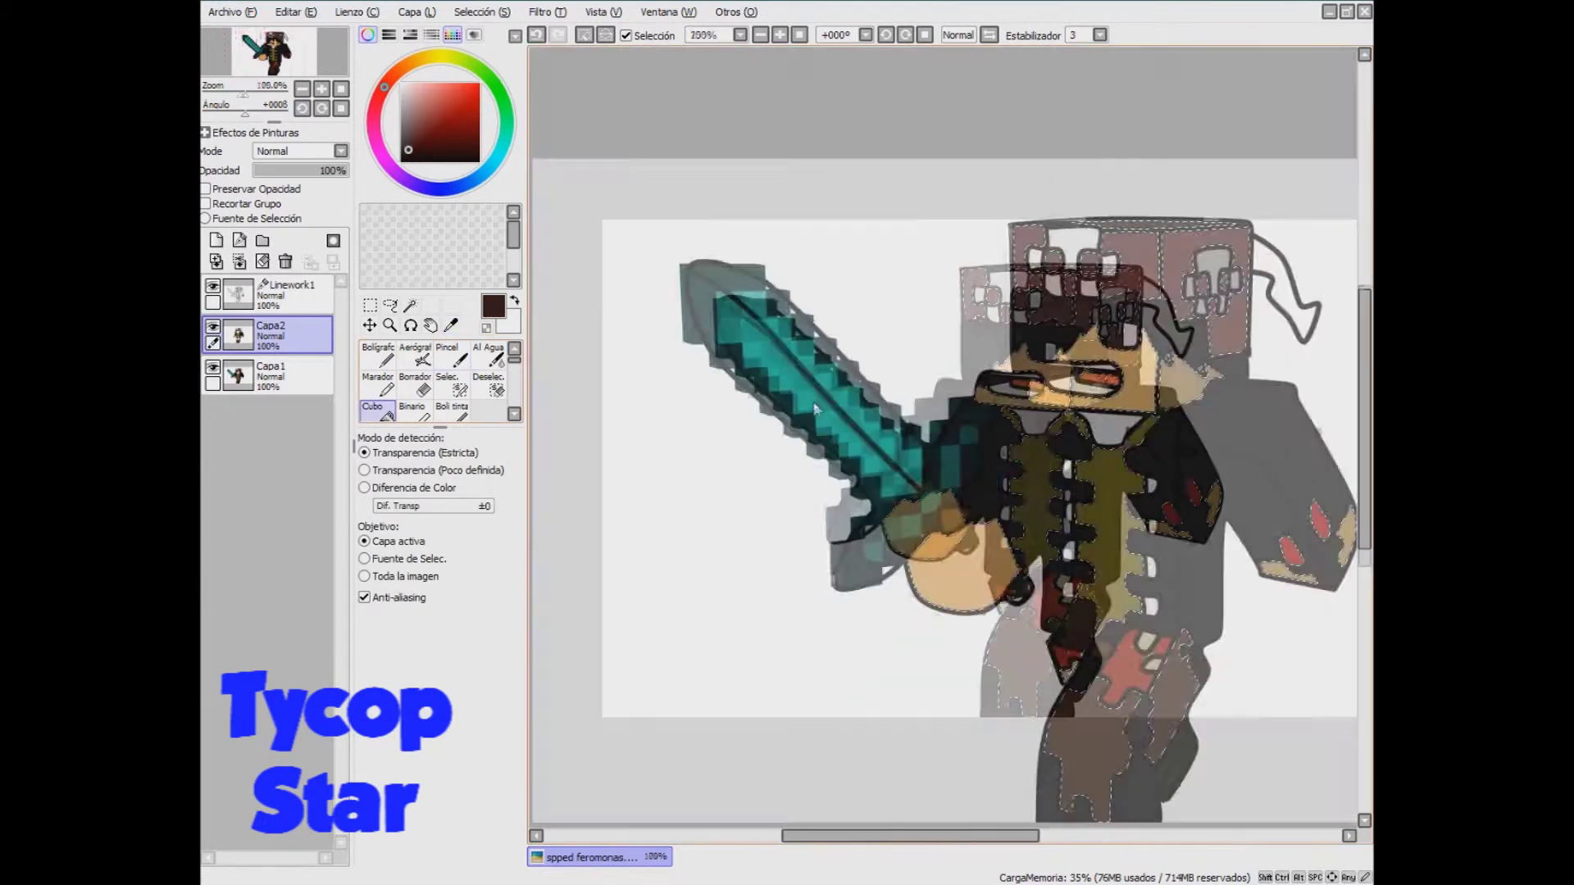
# - Clear the current selection with Capa1 at 100% opacity and return to Linework1 with the Magic Wand
pyautogui.scroll(1, 815, 410)
pyautogui.click(283, 376)
pyautogui.moveTo(328, 170)
pyautogui.mouseDown()
pyautogui.moveTo(253, 171)
pyautogui.moveTo(348, 170)
pyautogui.moveTo(250, 172)
pyautogui.moveTo(383, 205)
pyautogui.mouseUp()
pyautogui.scroll(-1, 739, 486)
pyautogui.click(297, 289)
pyautogui.click(390, 306)
pyautogui.click(623, 327)
pyautogui.click(286, 376)
pyautogui.click(295, 295)
pyautogui.click(410, 306)
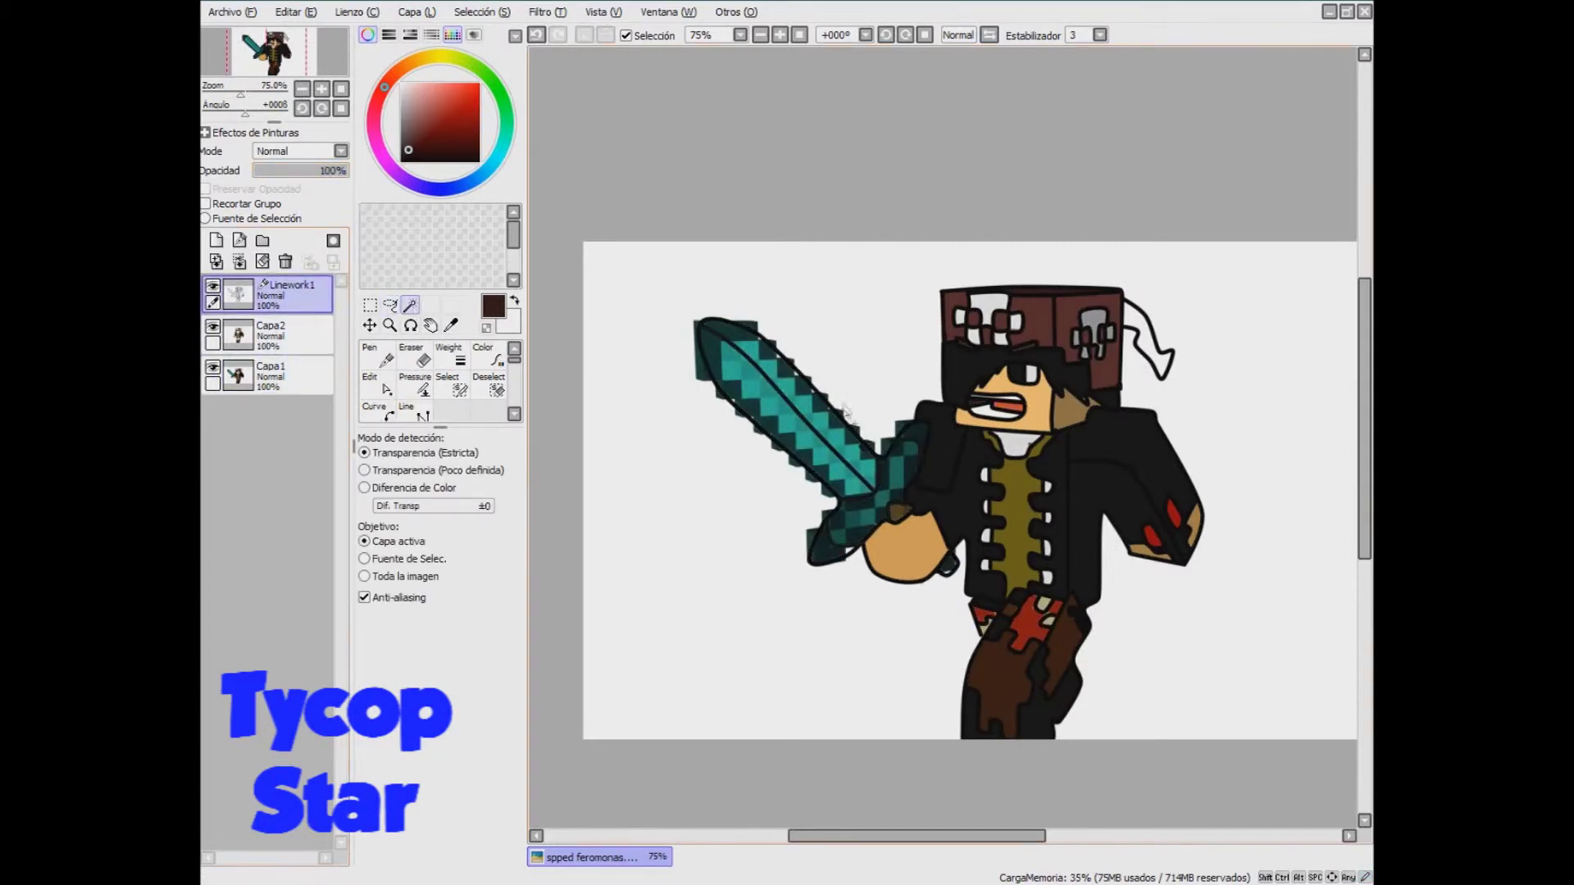
# - Try to select the sword, shirt collar, hat ribbon and upper trouser patch inside the Linework1 outlines
pyautogui.click(828, 418)
pyautogui.click(832, 470)
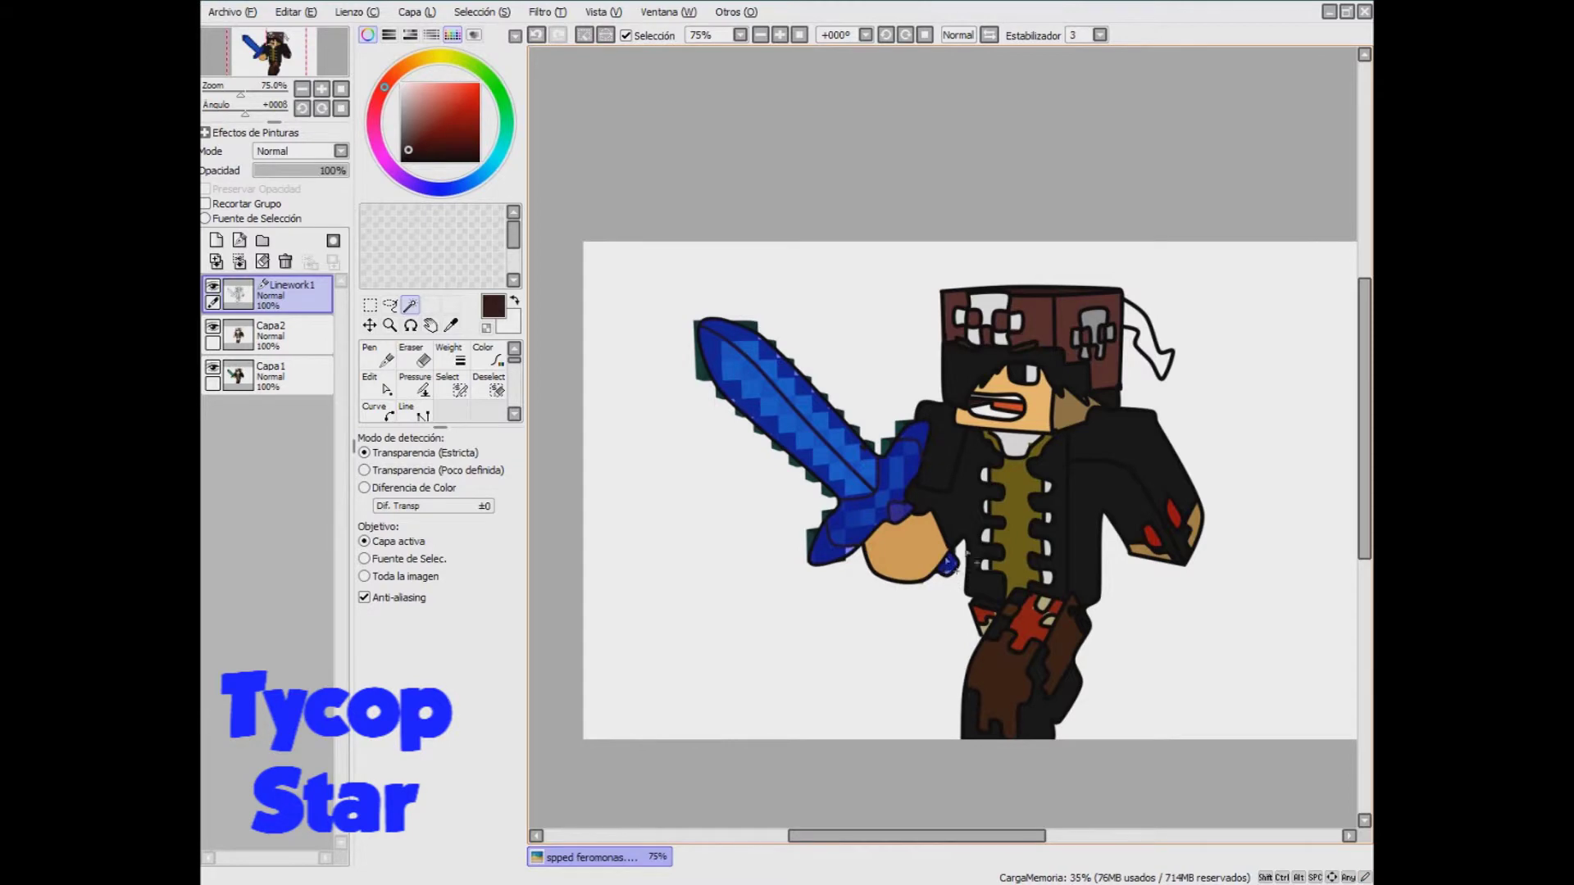
pyautogui.scroll(4, 1041, 451)
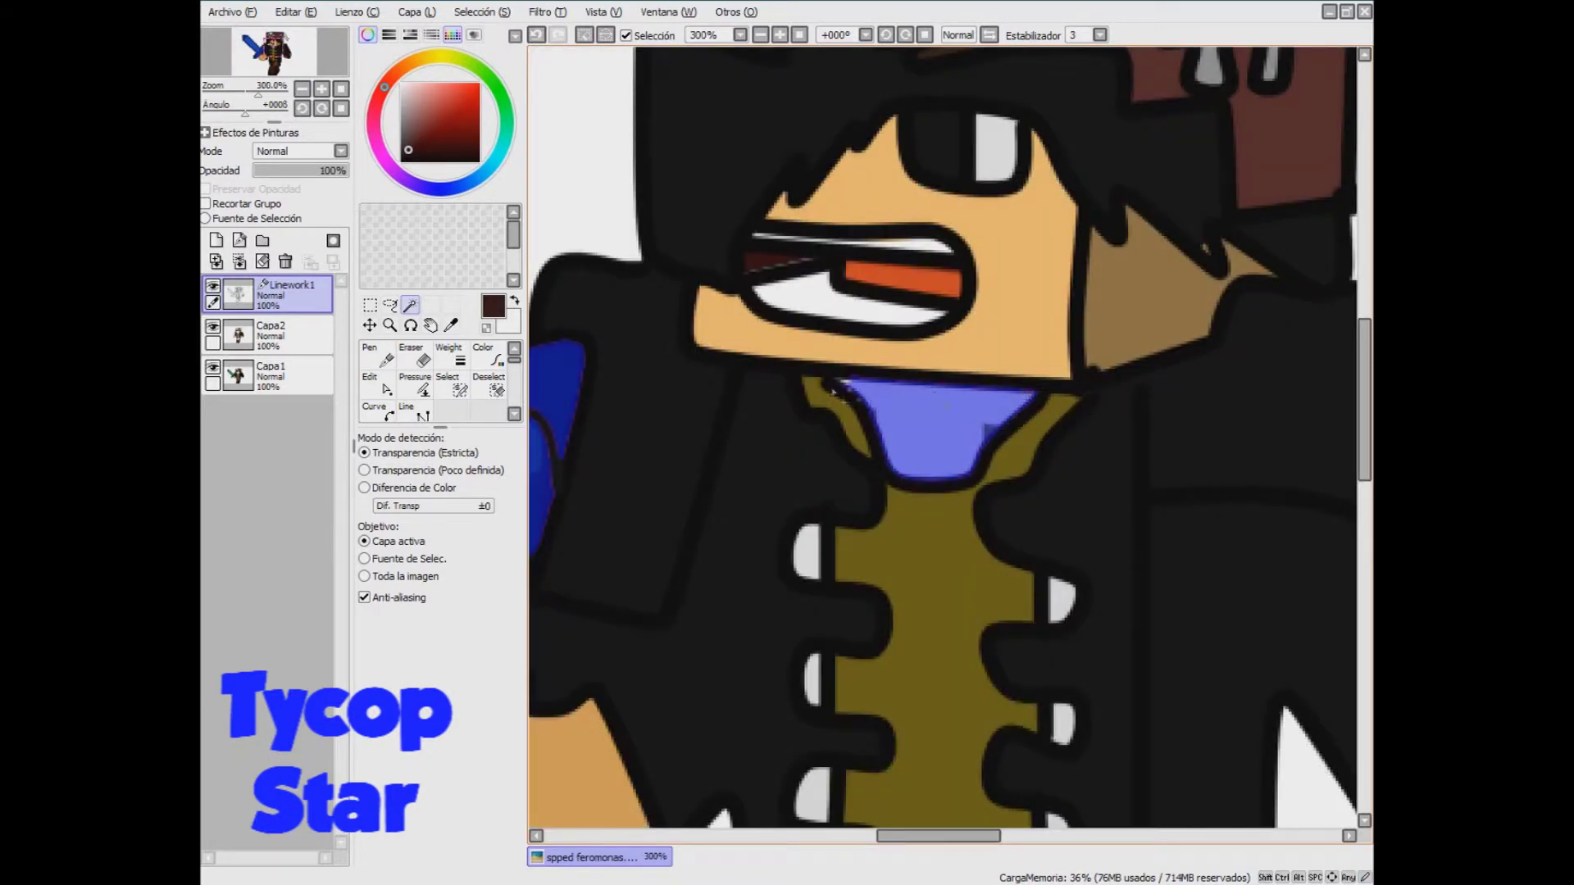
pyautogui.scroll(-4, 844, 384)
pyautogui.scroll(3, 970, 615)
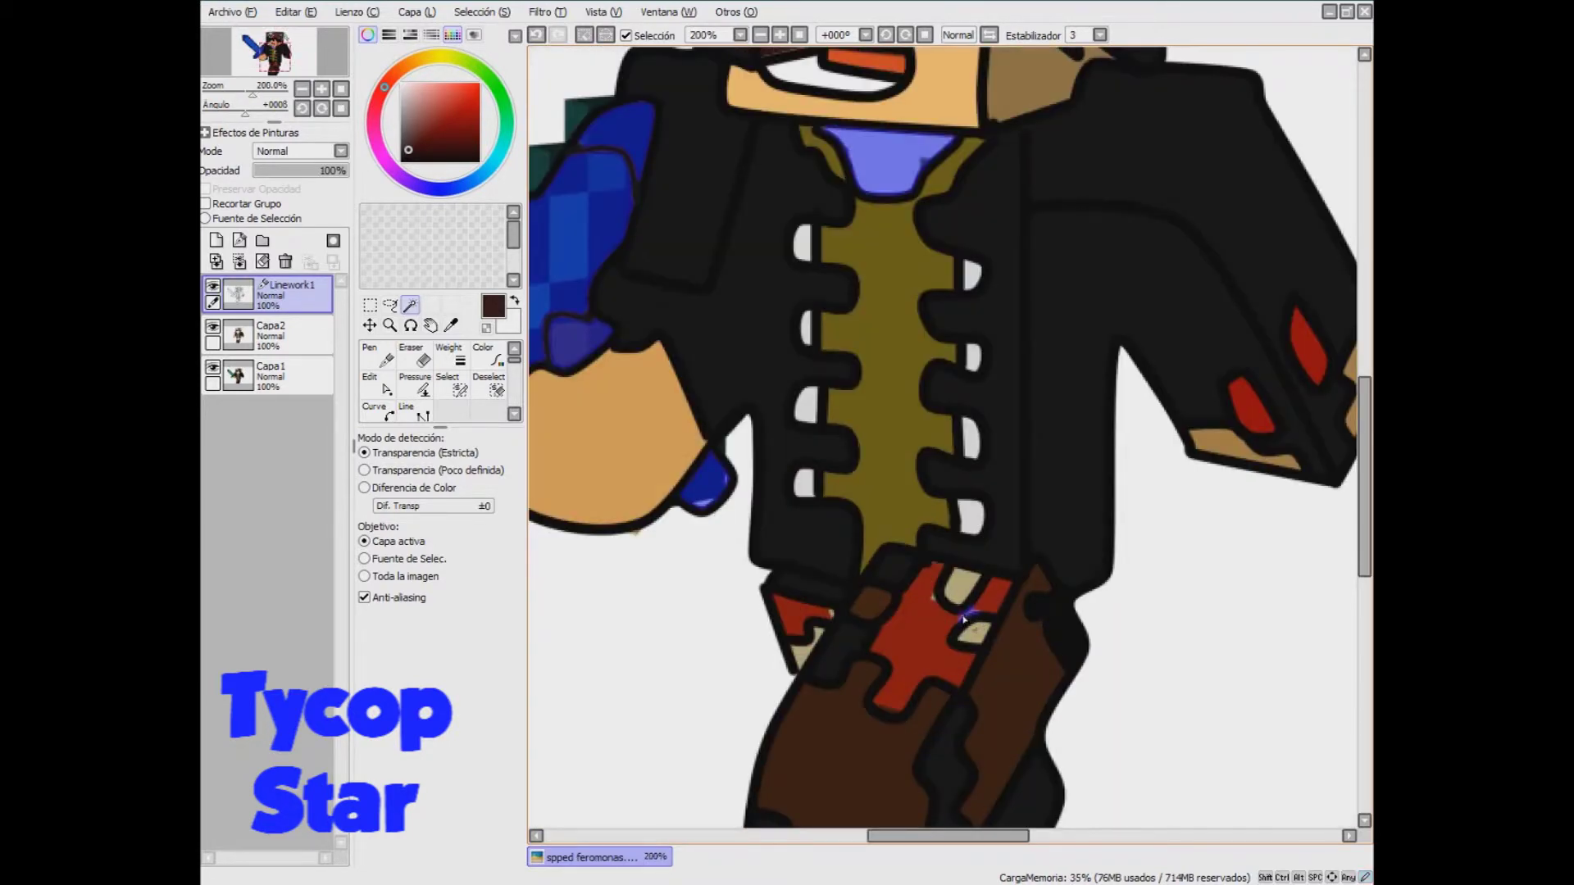
pyautogui.scroll(-3, 1019, 670)
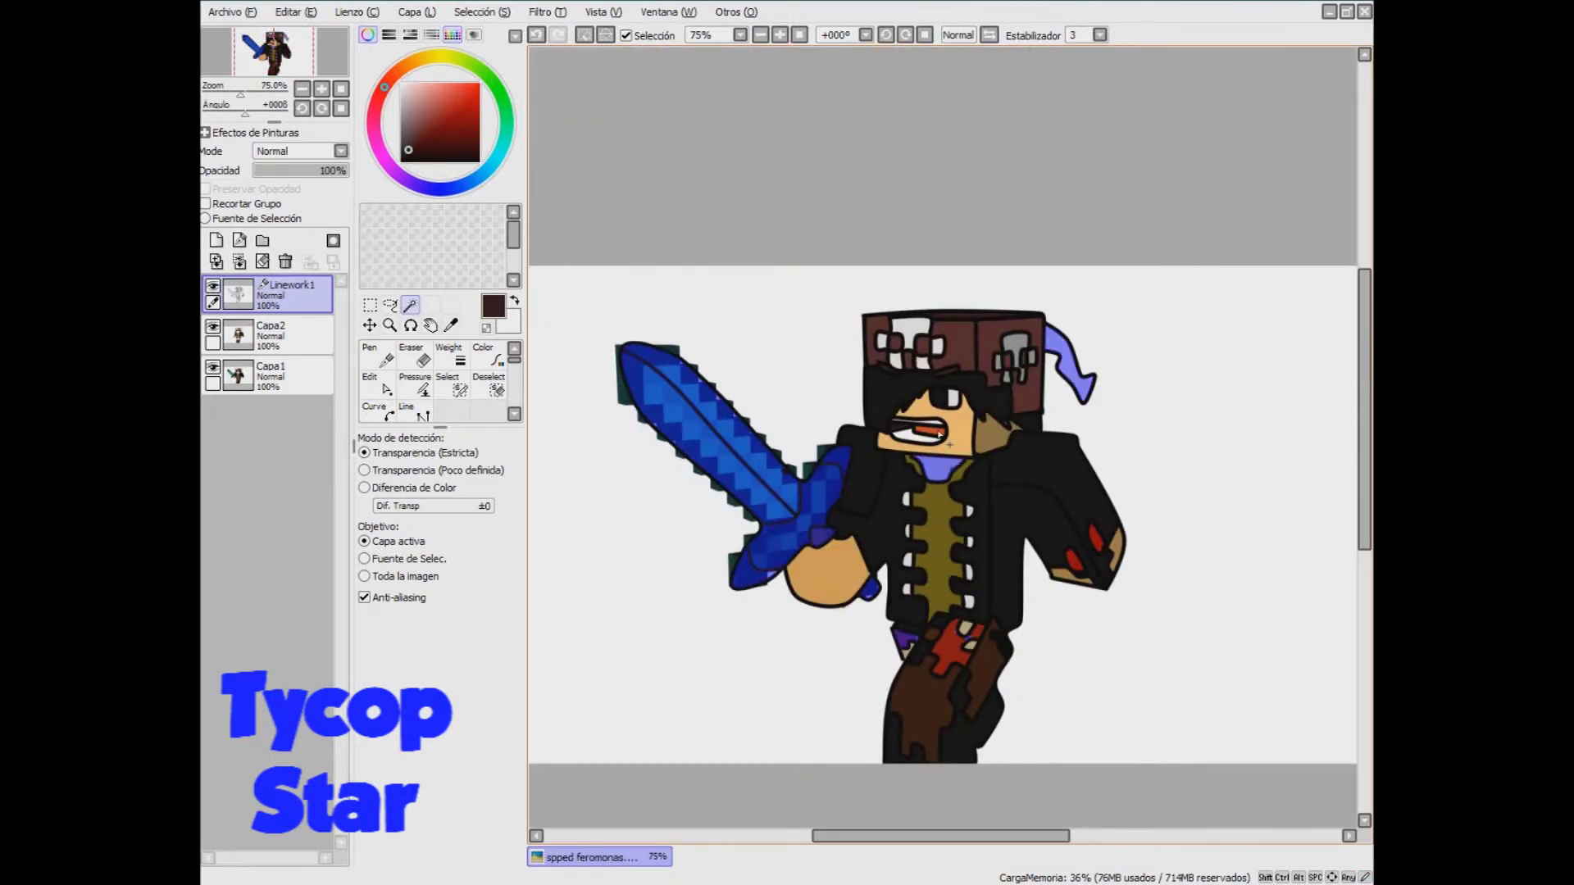
# - Set Capa1's opacity to 0% and clear the selection made from Linework1
pyautogui.click(295, 376)
pyautogui.moveTo(346, 171); pyautogui.dragTo(237, 172)
pyautogui.click(275, 304)
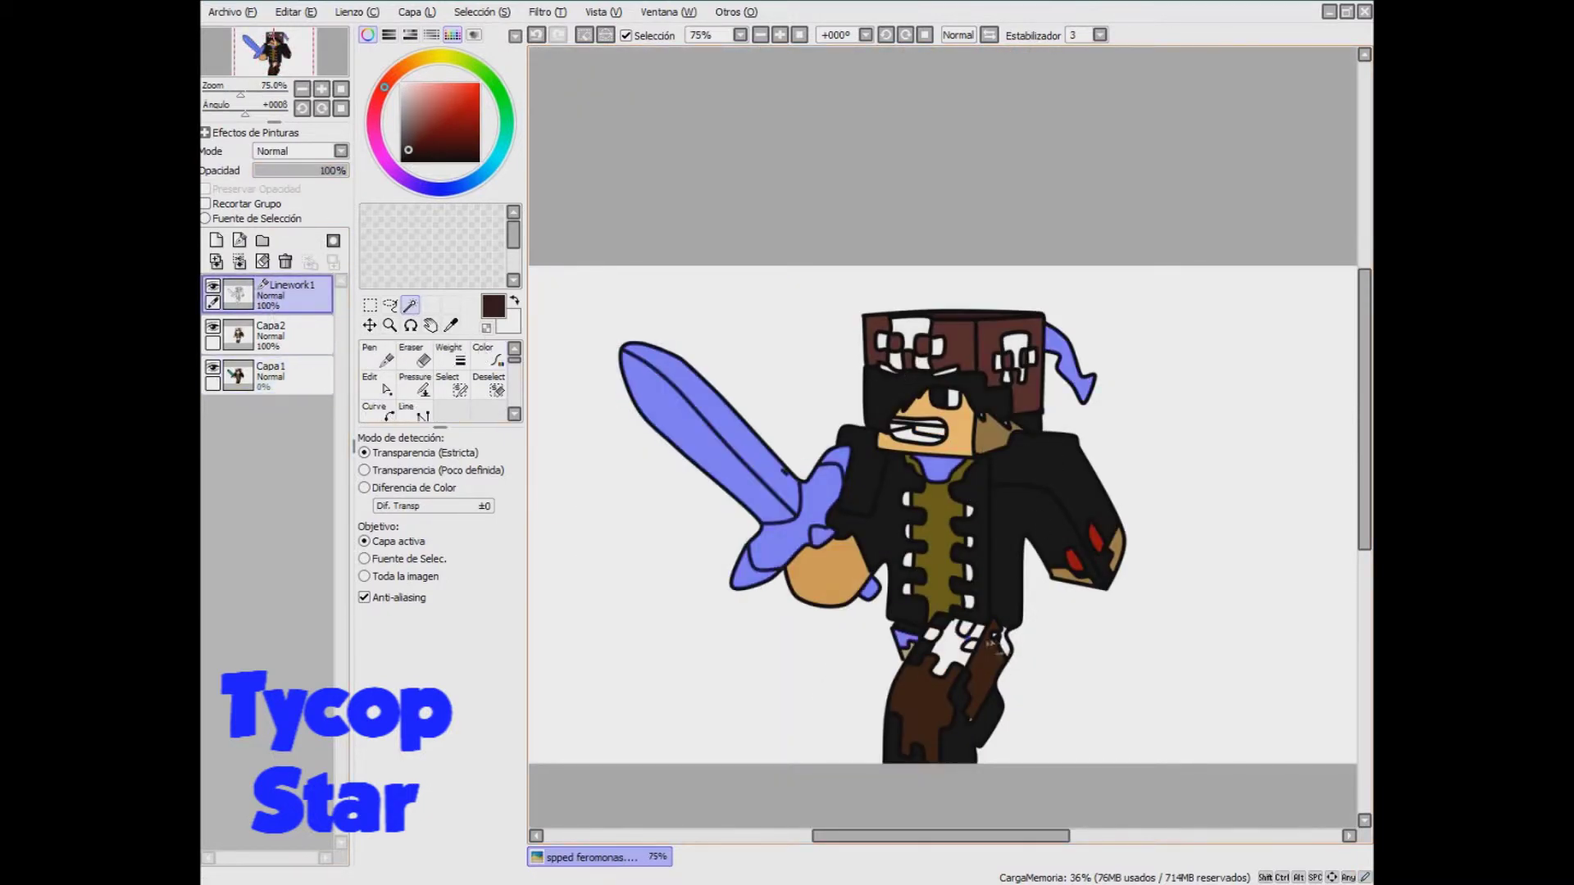
pyautogui.click(1006, 645)
pyautogui.click(1007, 628)
pyautogui.hotkey('ctrl', 'd')
pyautogui.click(390, 305)
pyautogui.click(411, 305)
pyautogui.click(374, 410)
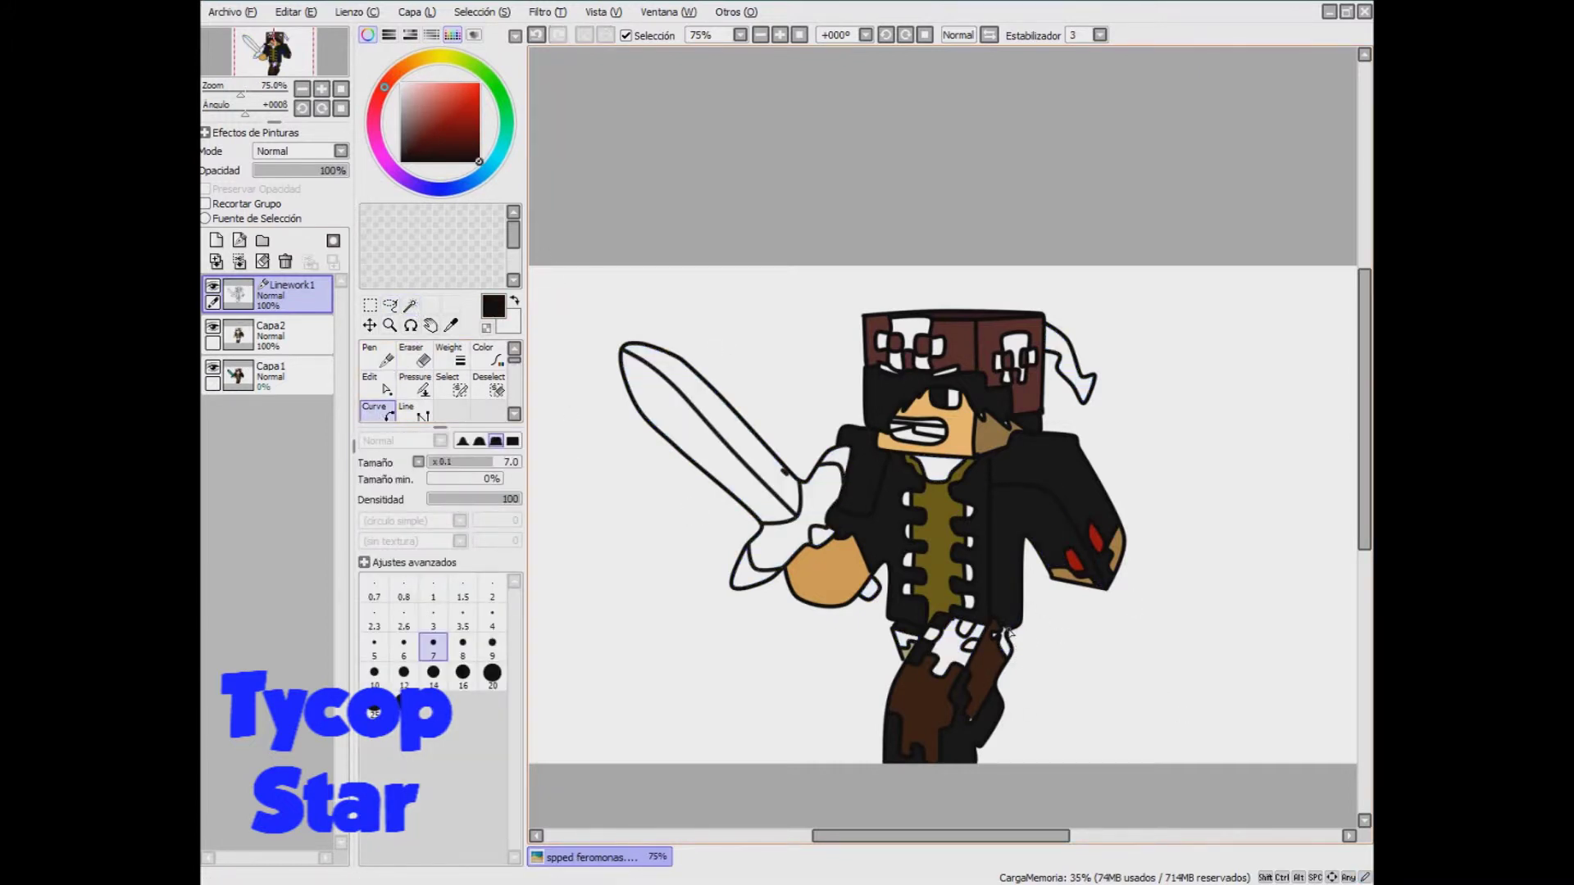
# - Select the large tear and the unfilled upper patches on both trouser legs with the Magic Wand on Linework1
pyautogui.click(279, 337)
pyautogui.click(282, 296)
pyautogui.click(411, 305)
pyautogui.click(1007, 642)
pyautogui.scroll(6, 1010, 634)
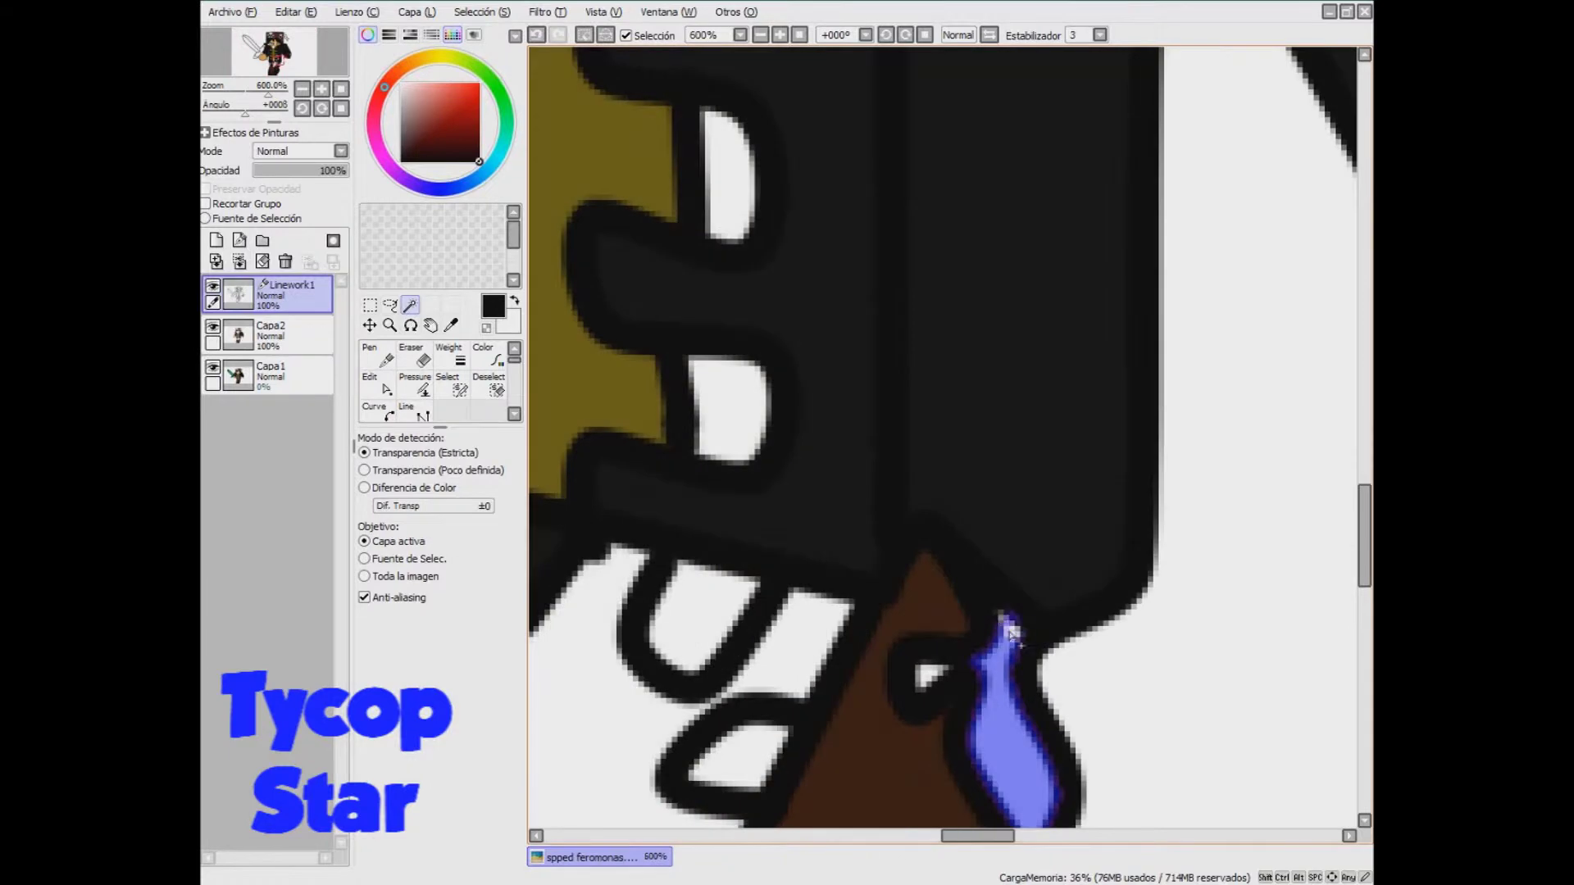
pyautogui.scroll(-4, 947, 680)
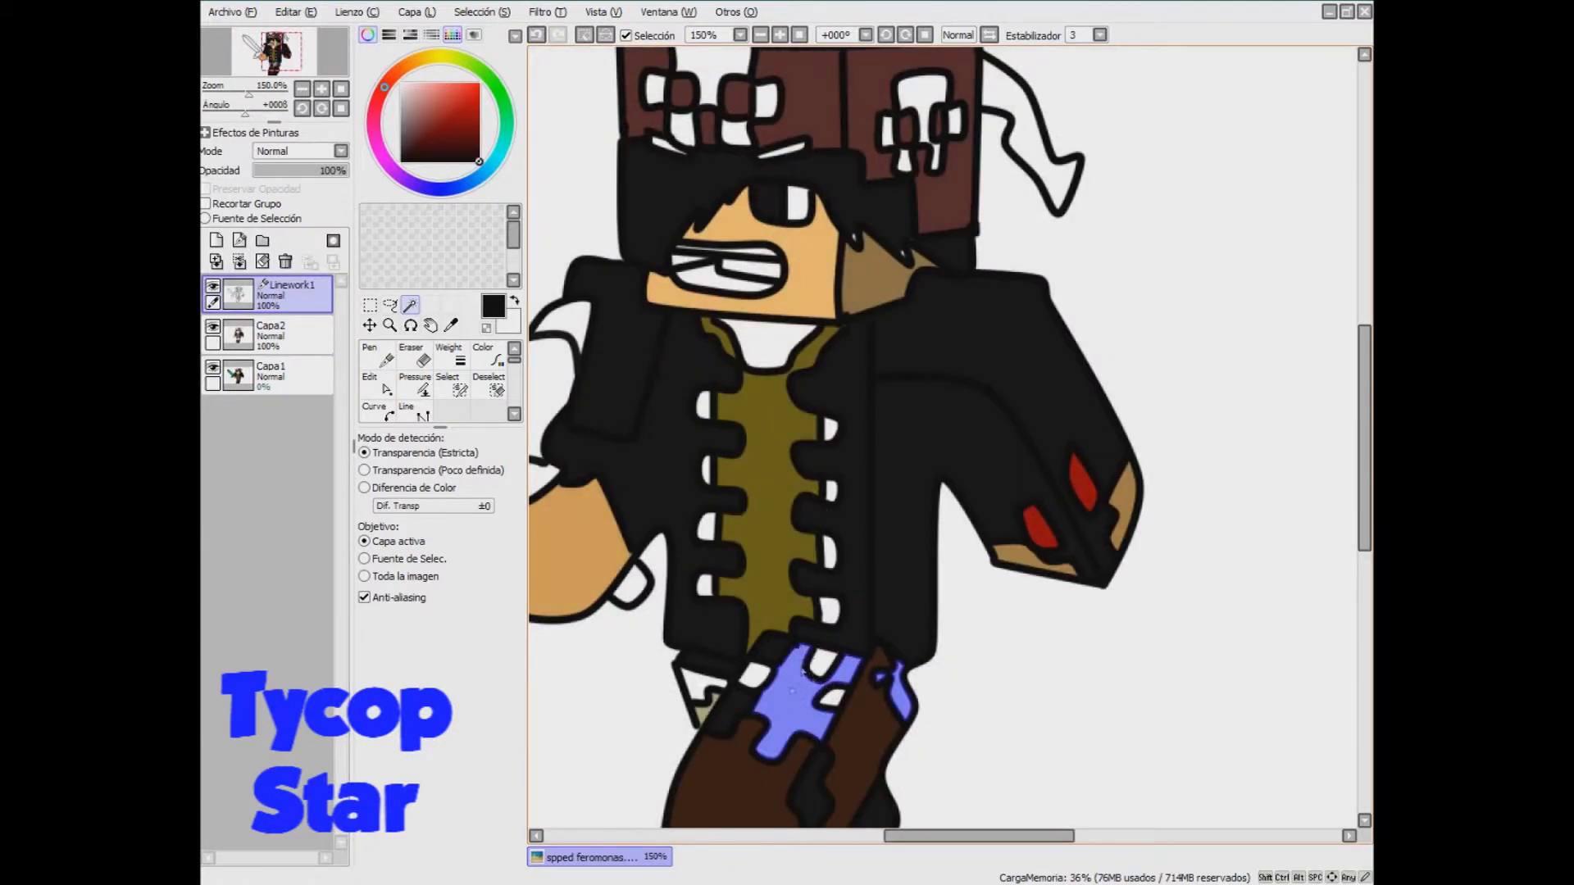
pyautogui.scroll(-2, 802, 648)
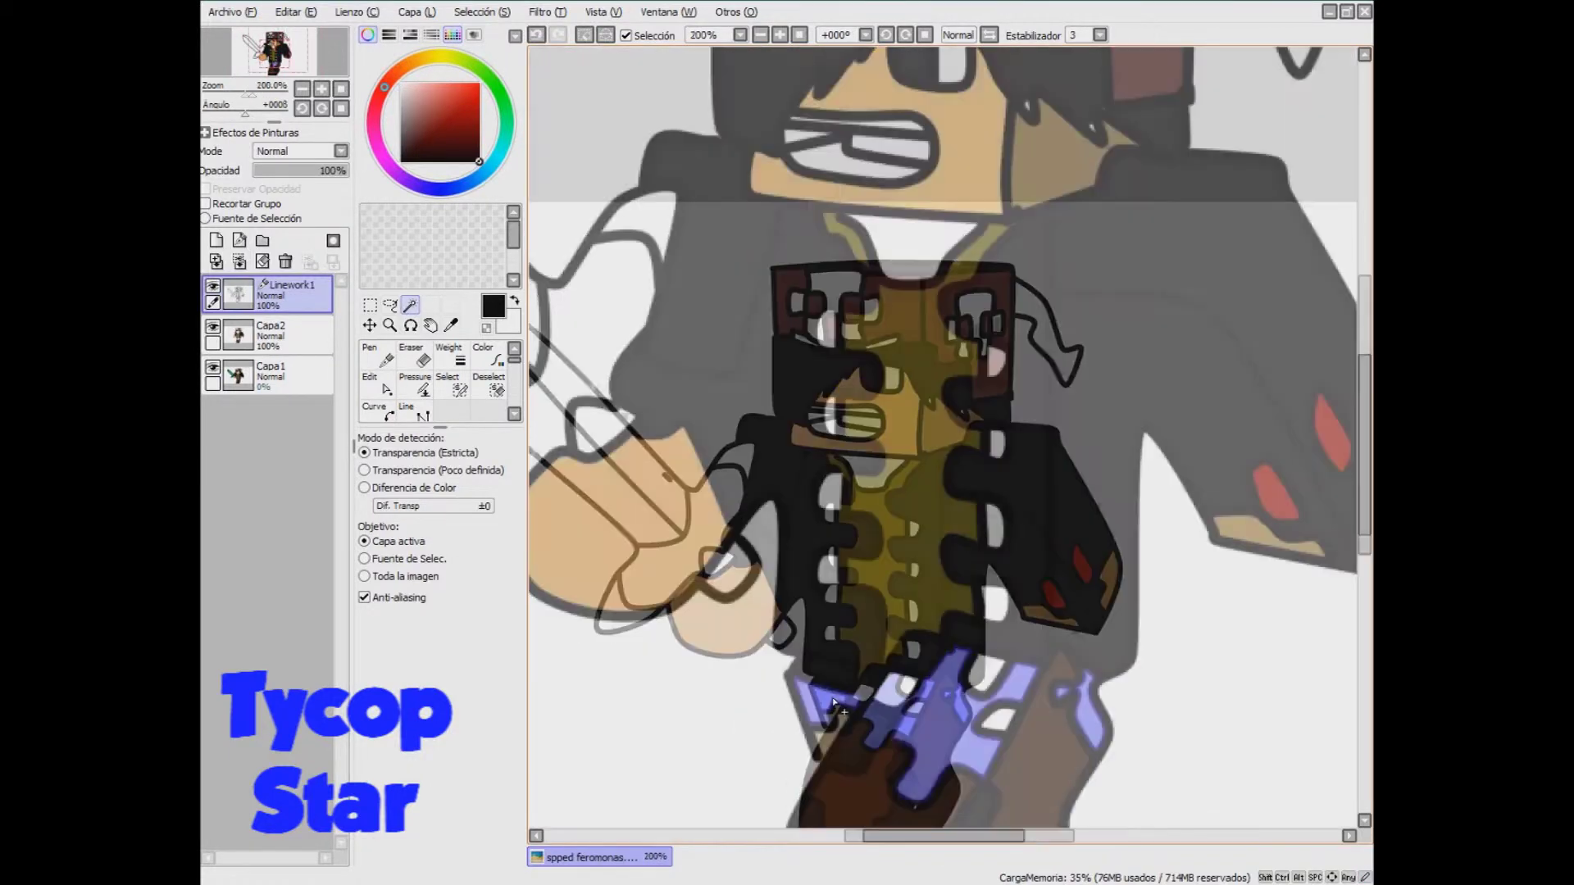
# - Add both halves of the sword blade and the sections of its guard to the selection
pyautogui.click(672, 534)
pyautogui.click(671, 535)
pyautogui.click(721, 592)
pyautogui.click(679, 636)
pyautogui.click(756, 520)
pyautogui.scroll(2, 754, 529)
pyautogui.scroll(-1, 755, 574)
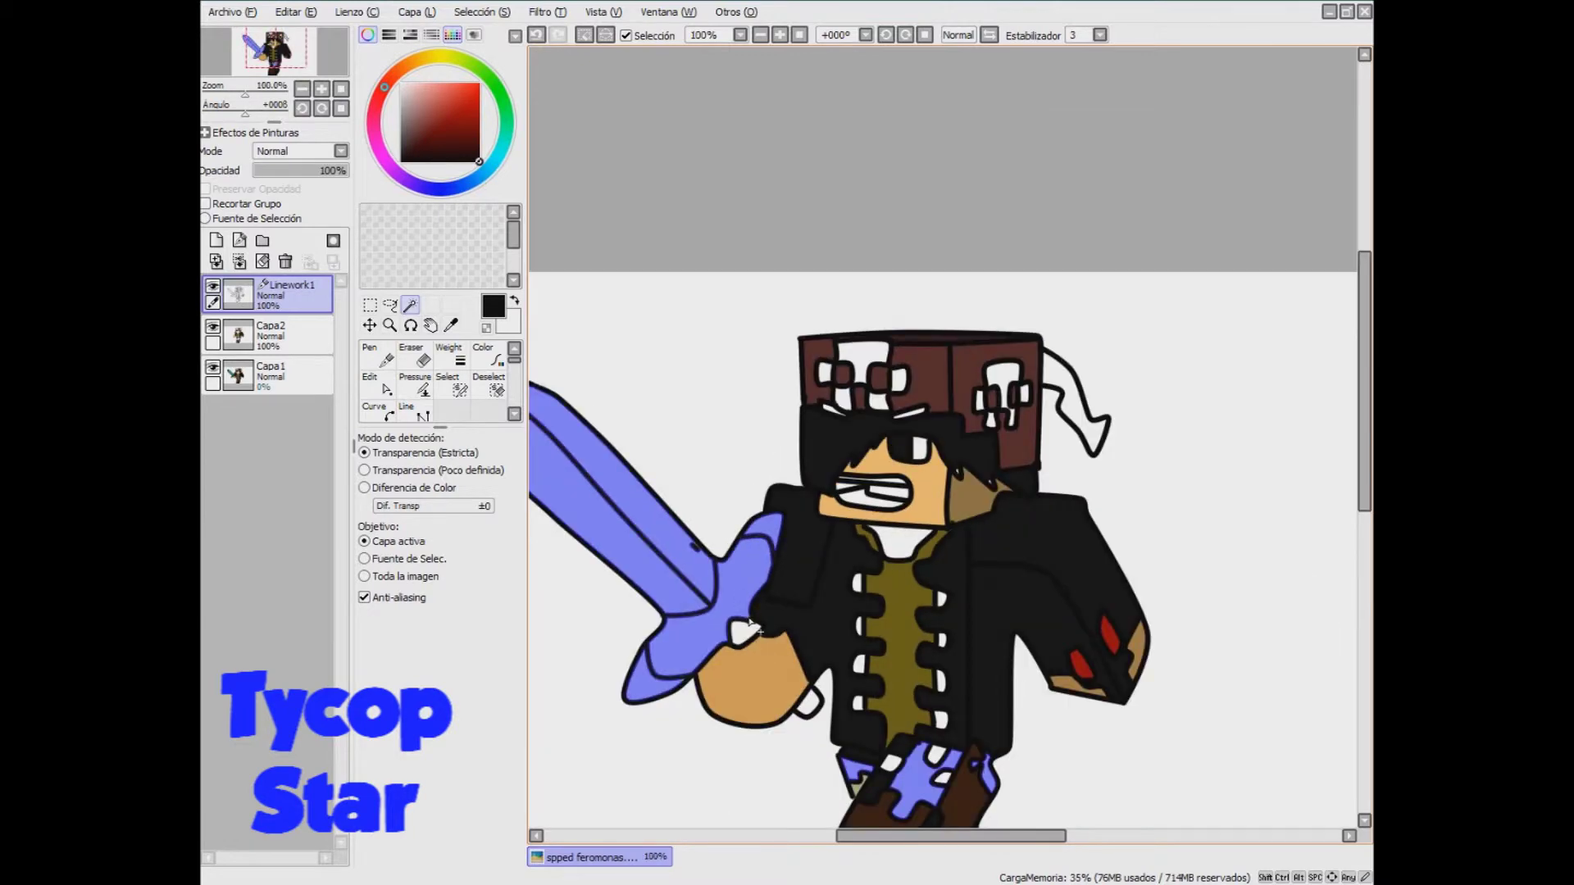
# - Extend the selection to the sword's handle and pommel, the tongue, the small hair tips and the background
pyautogui.scroll(-1, 812, 707)
pyautogui.scroll(6, 942, 541)
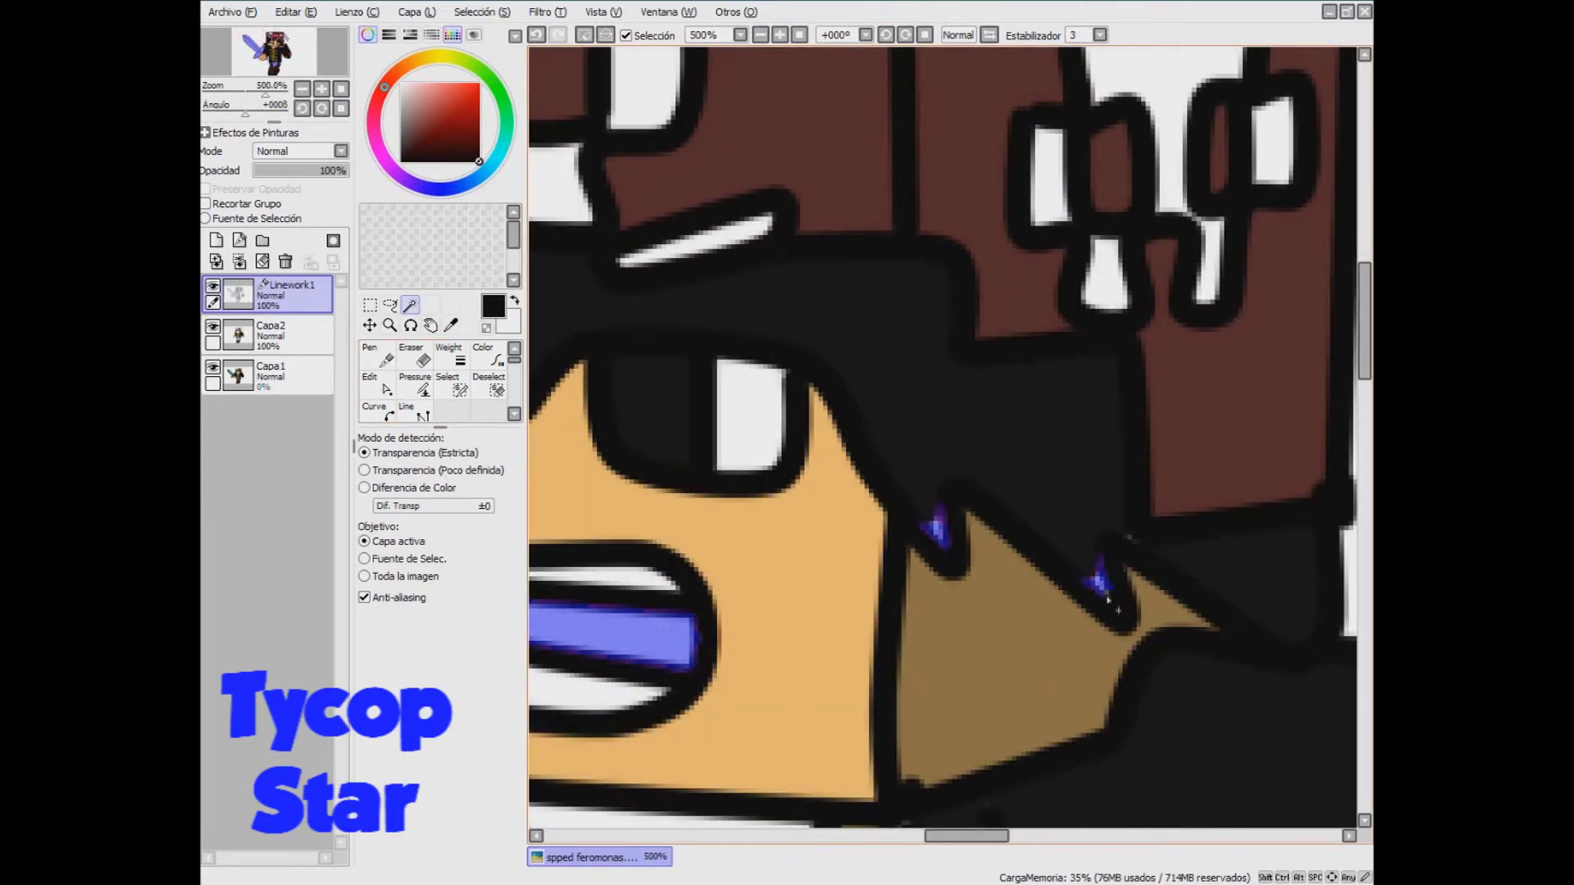
pyautogui.scroll(-6, 1107, 602)
pyautogui.hotkey('ctrl', 'i')
pyautogui.press('e')
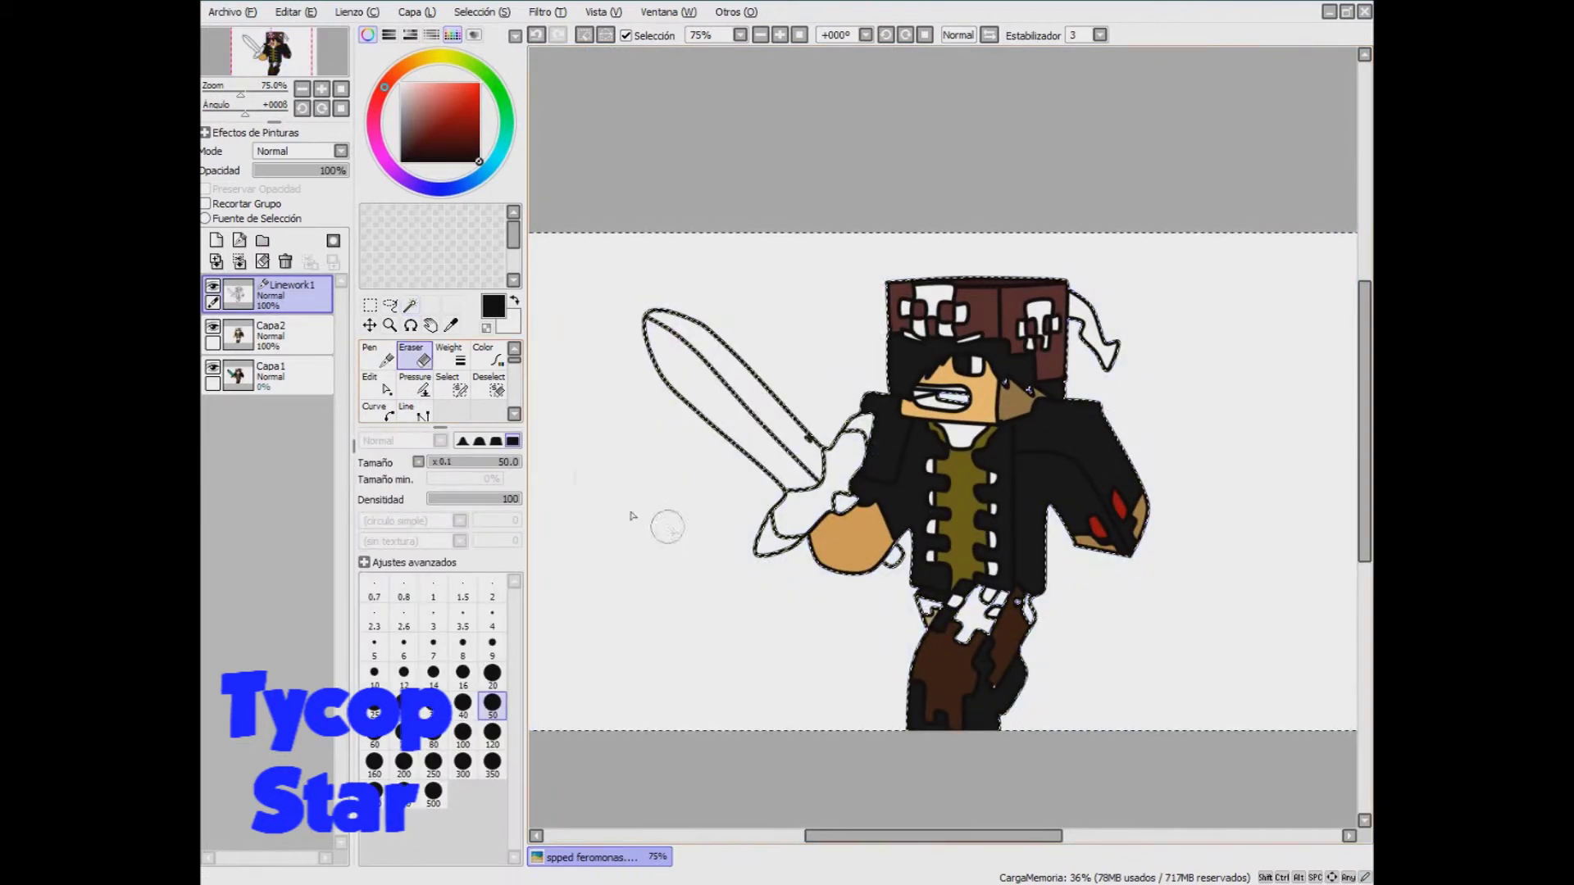
# - Restore Capa1 to 100% opacity and fill the blade's upper half on Capa2 with the teal sampled from it
pyautogui.click(279, 335)
pyautogui.click(377, 410)
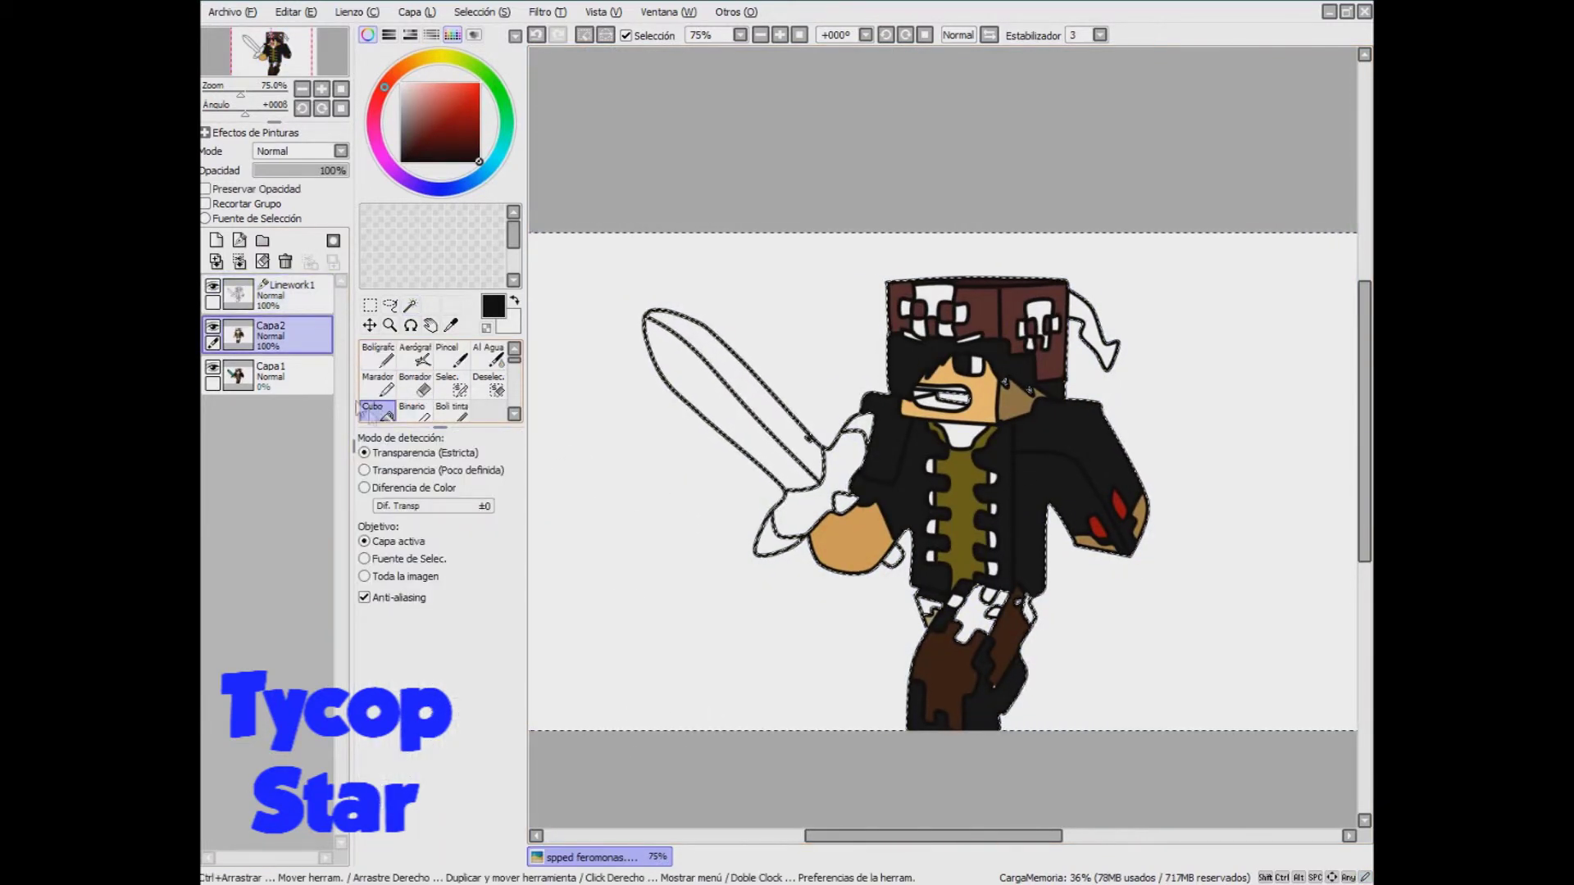
pyautogui.click(279, 376)
pyautogui.click(346, 170)
pyautogui.click(279, 335)
pyautogui.rightClick(779, 430)
pyautogui.click(781, 430)
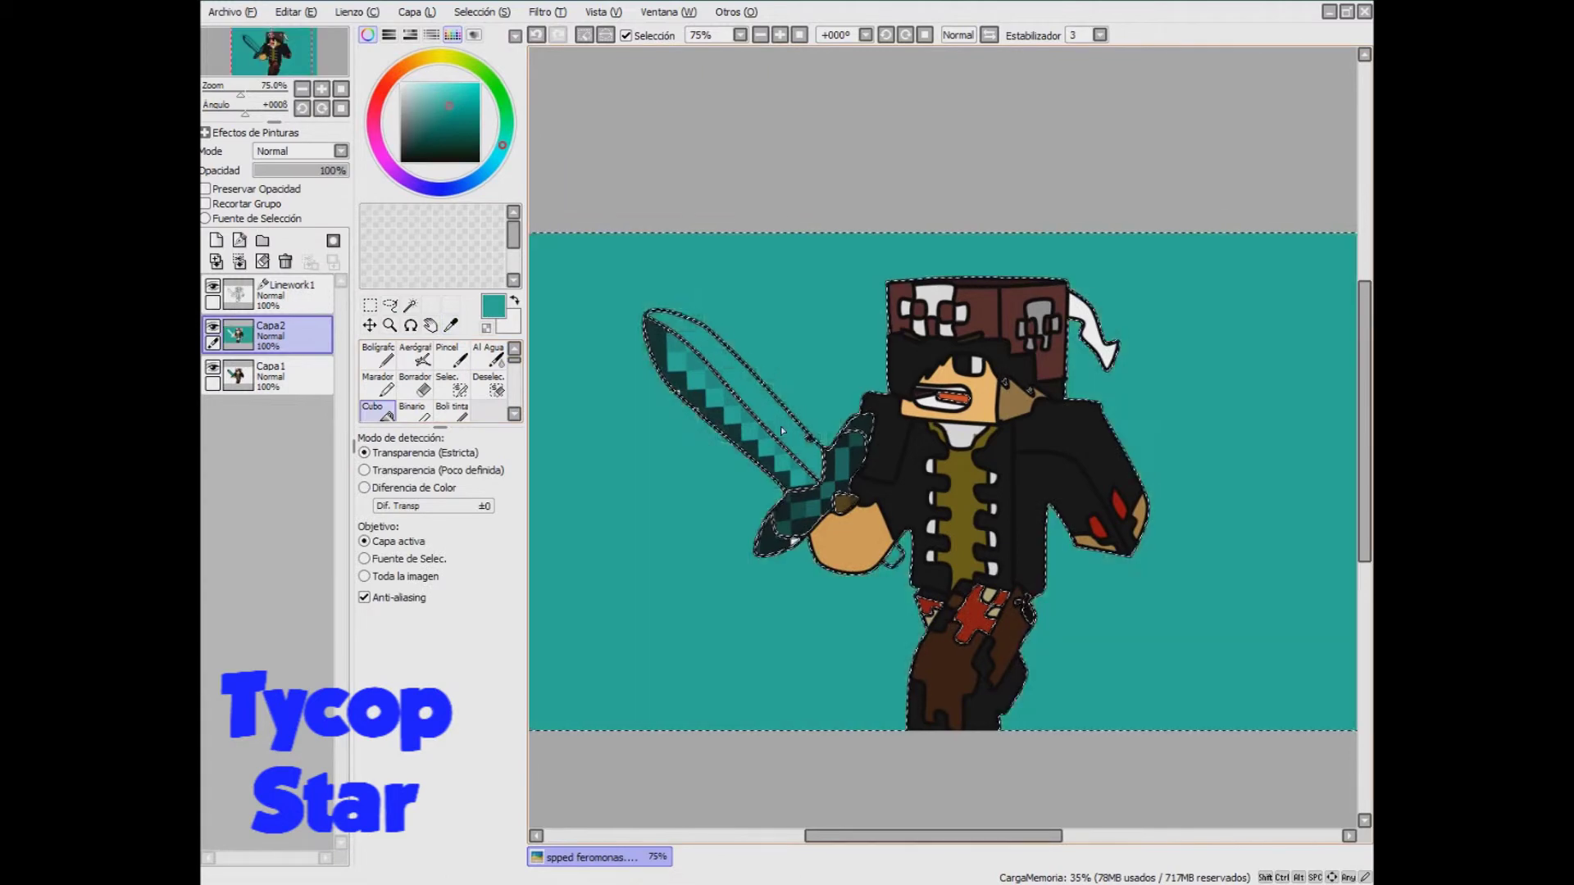
# - Fill the blade's lower half with the same teal and the sword's guard with its sampled dark teal
pyautogui.hscroll(2, 751, 443)
pyautogui.click(451, 326)
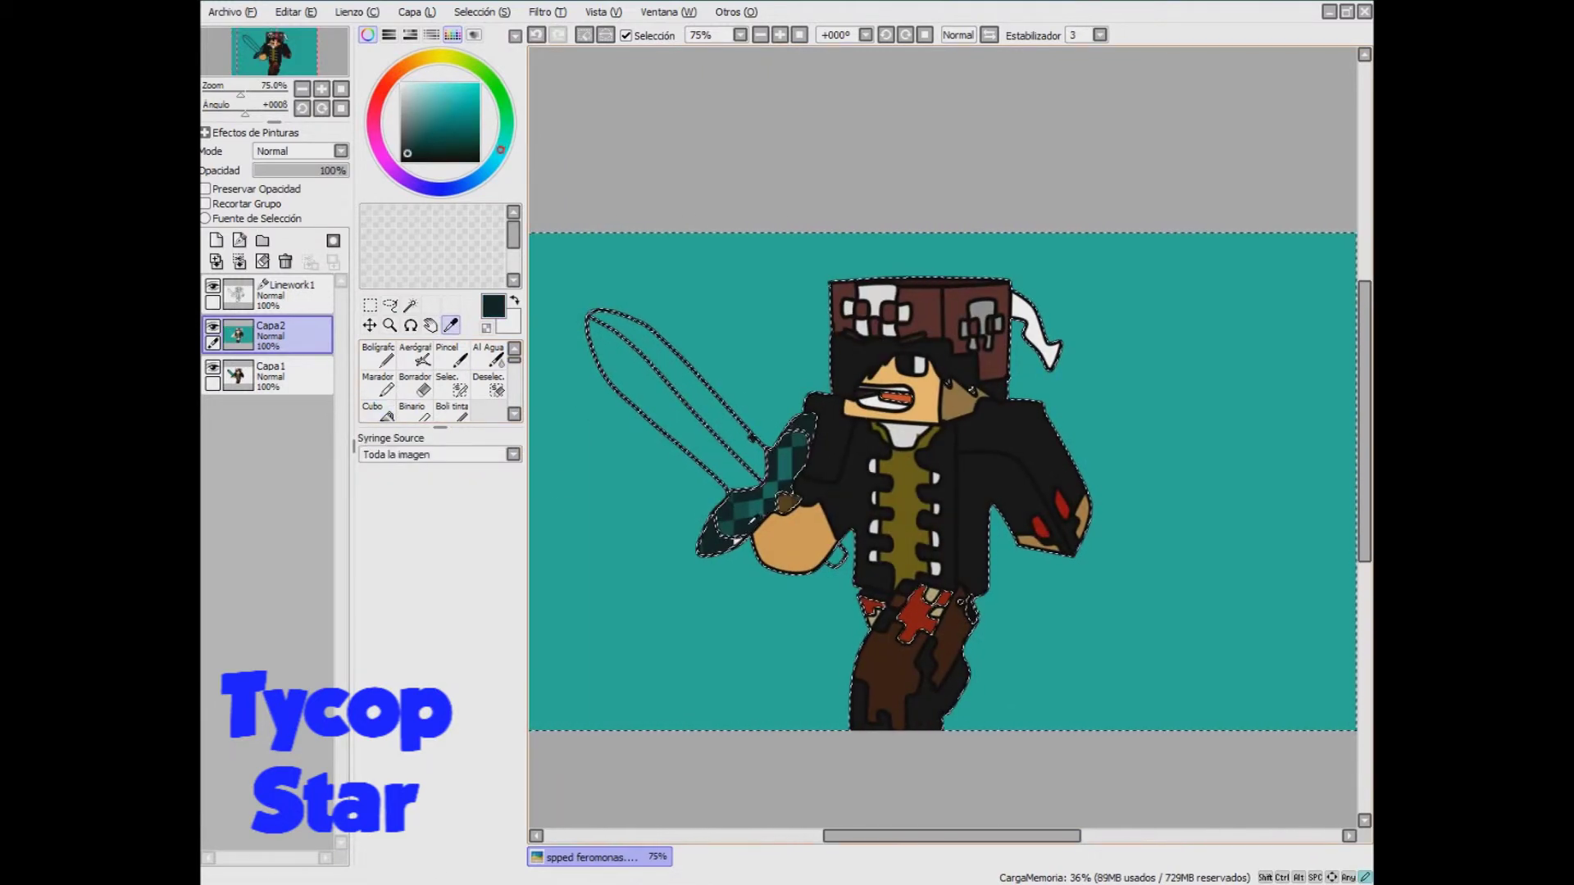
pyautogui.press('alt')
pyautogui.click(737, 541)
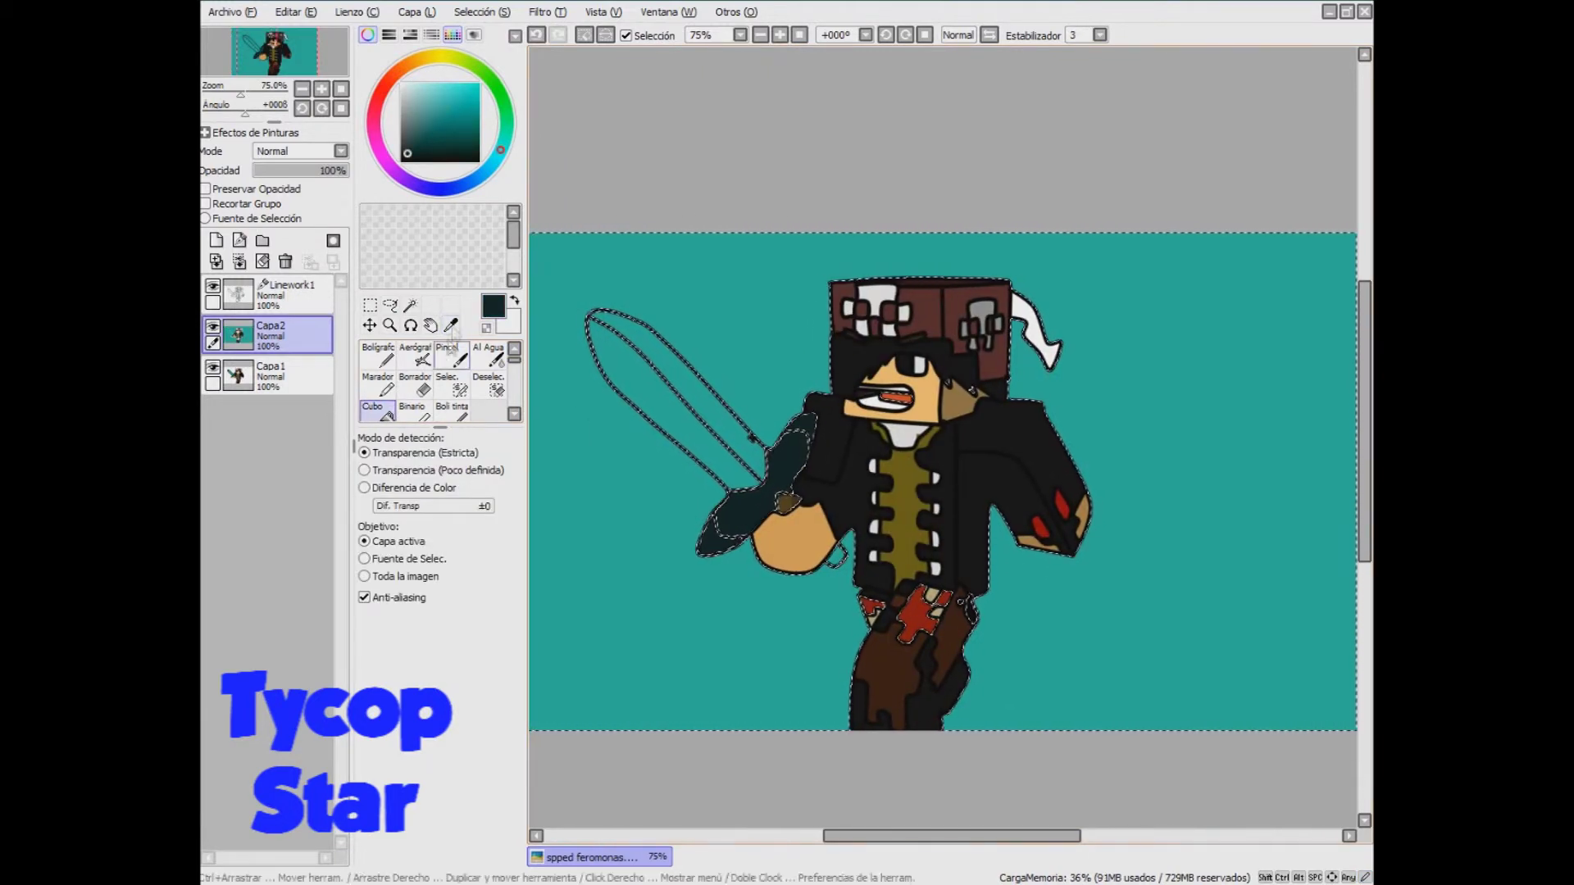
# - Fill the sword's handle and pommel with the sampled brown and the trousers' torn areas with their sampled red
pyautogui.click(451, 326)
pyautogui.click(787, 503)
pyautogui.click(378, 412)
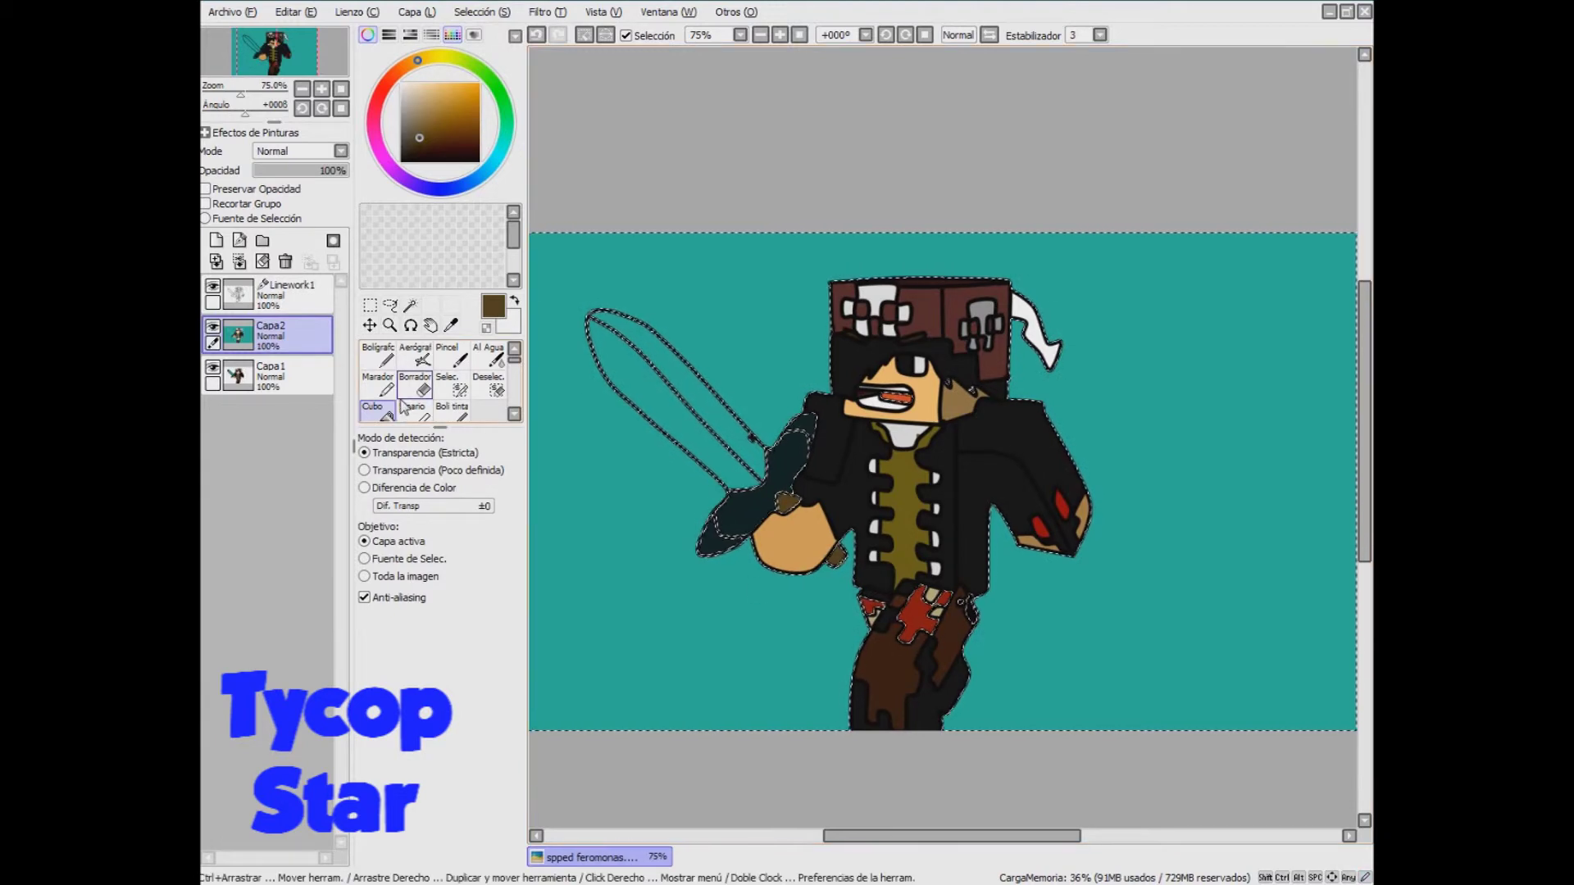
pyautogui.keyDown('alt'); pyautogui.click(924, 616); pyautogui.keyUp('alt')
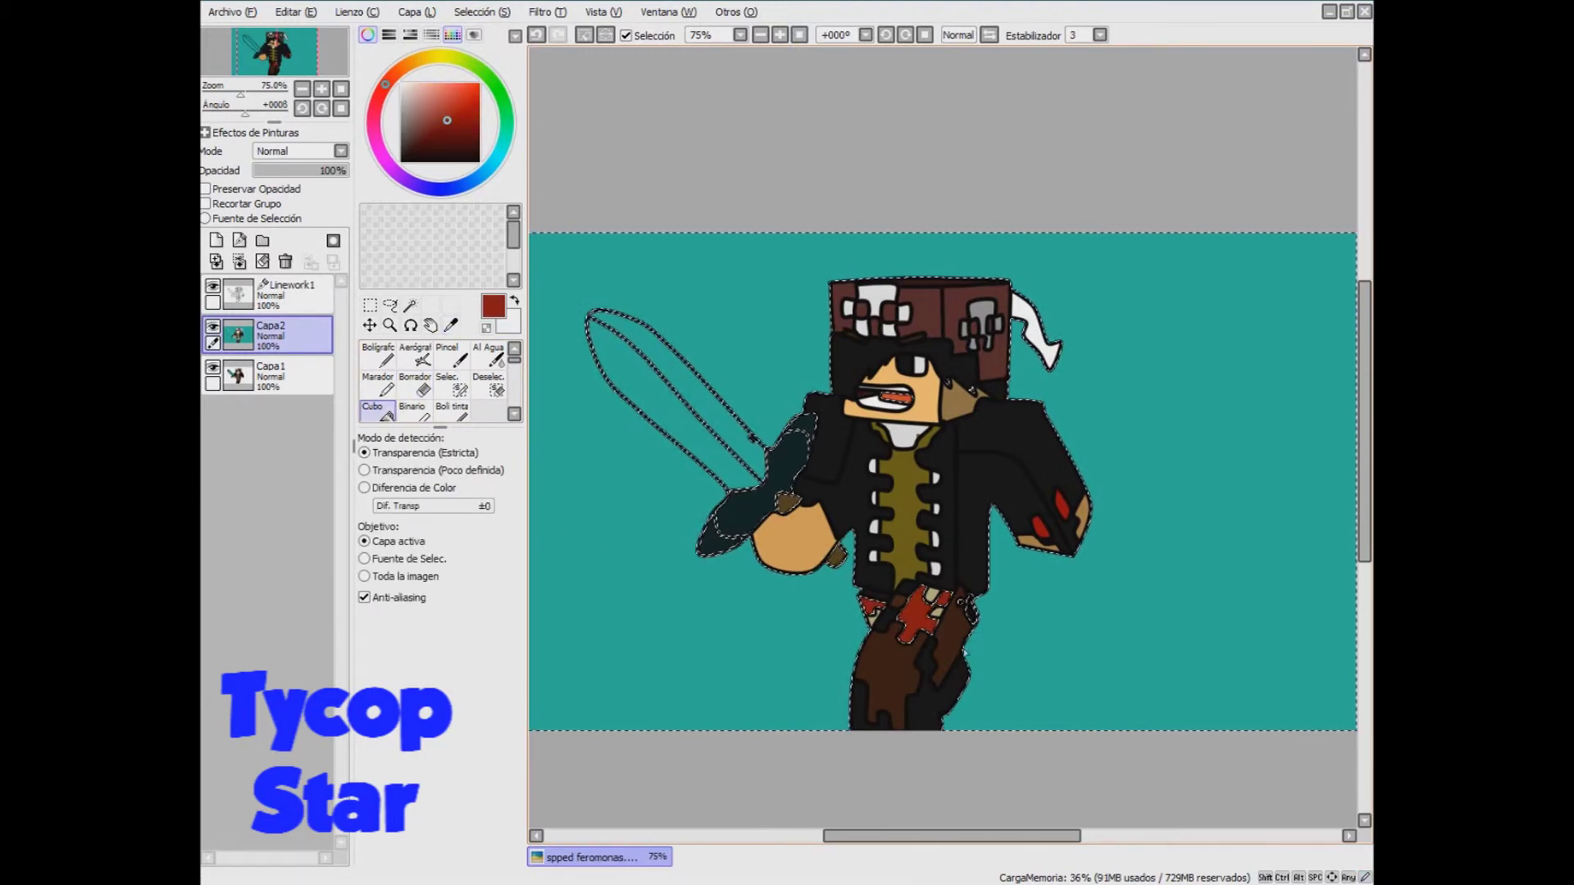
# - Fill the small hair tips beside the face with the near-black sampled from the hair
pyautogui.keyDown('alt'); pyautogui.click(933, 351); pyautogui.keyUp('alt')
pyautogui.scroll(3, 921, 363)
pyautogui.scroll(-4, 1072, 492)
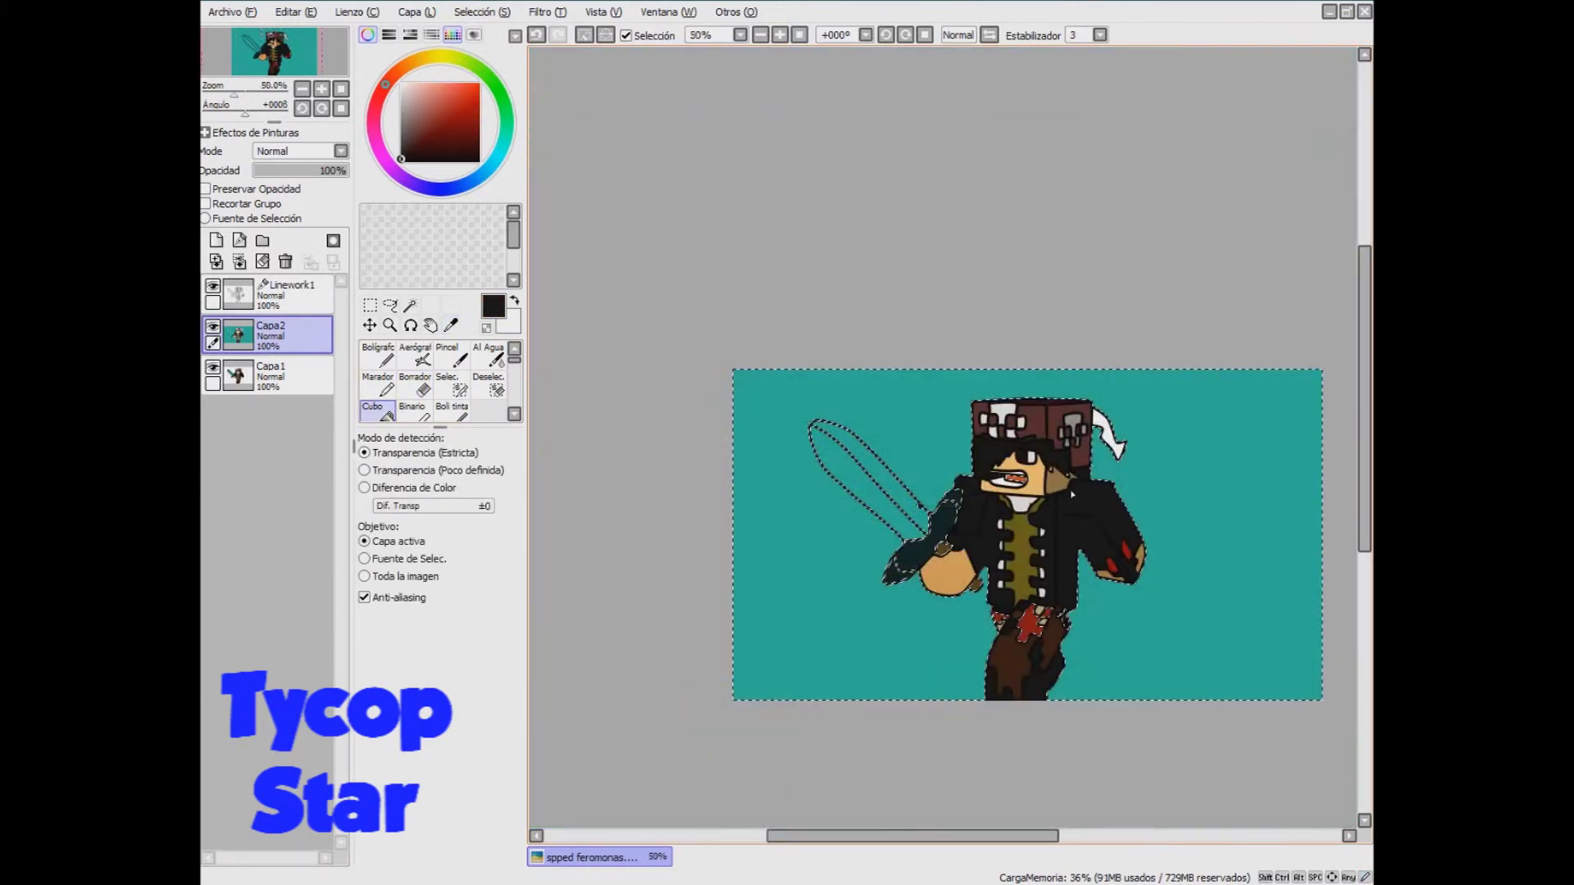
pyautogui.scroll(1, 1072, 494)
# - Return Capa1 to 100% opacity and fill the tongue on Capa2 with its sampled orange
pyautogui.click(283, 376)
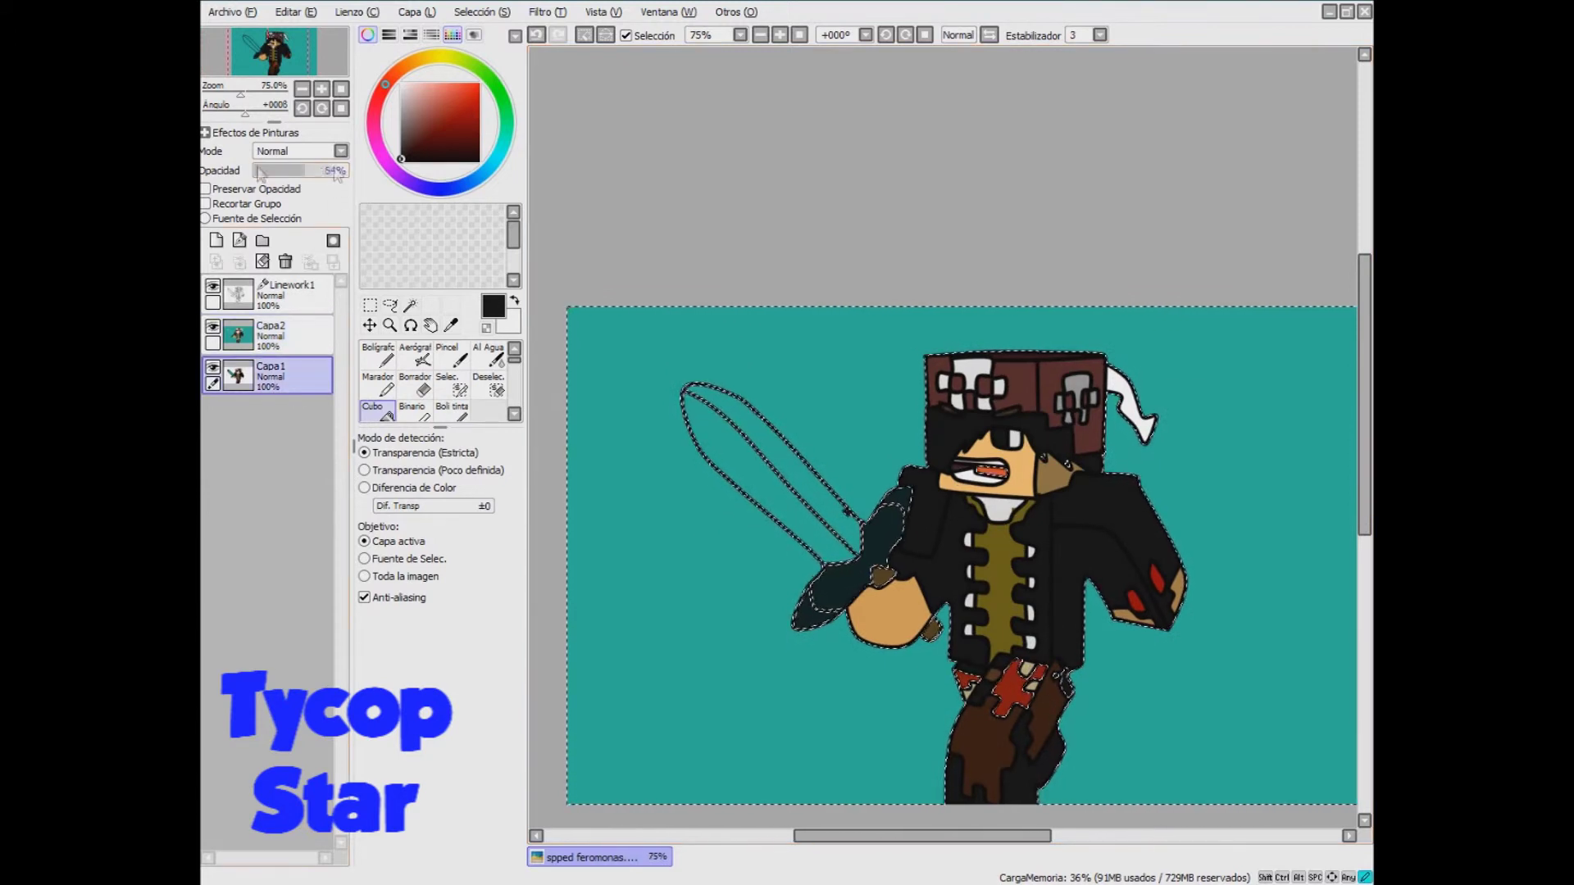
pyautogui.moveTo(267, 213); pyautogui.dragTo(353, 215)
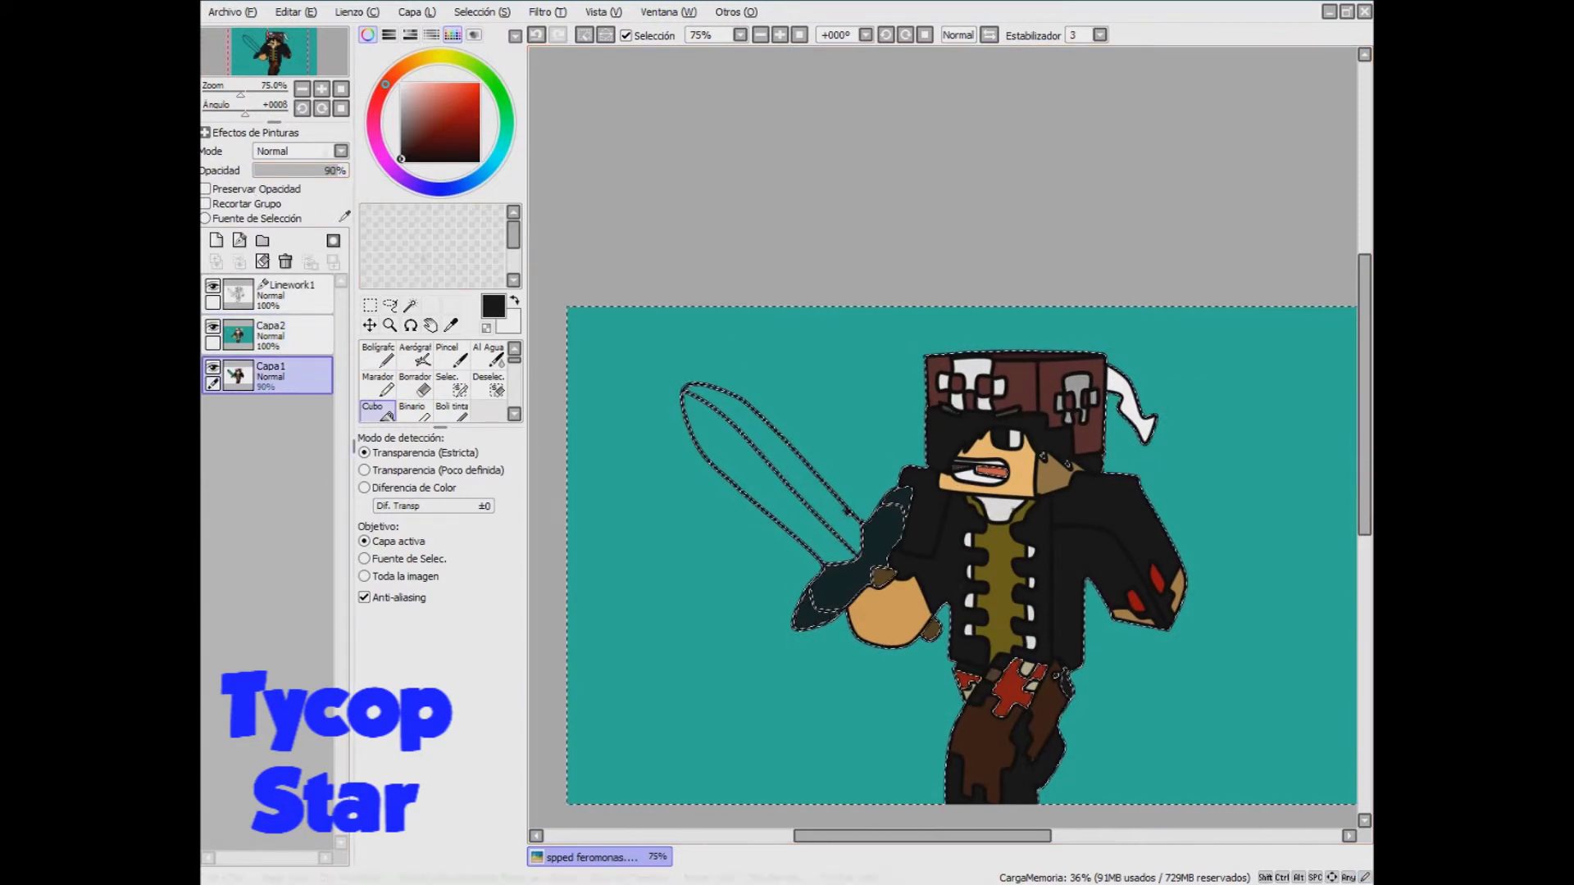
pyautogui.click(284, 341)
pyautogui.scroll(5, 1010, 473)
pyautogui.keyDown('alt'); pyautogui.click(996, 472); pyautogui.keyUp('alt')
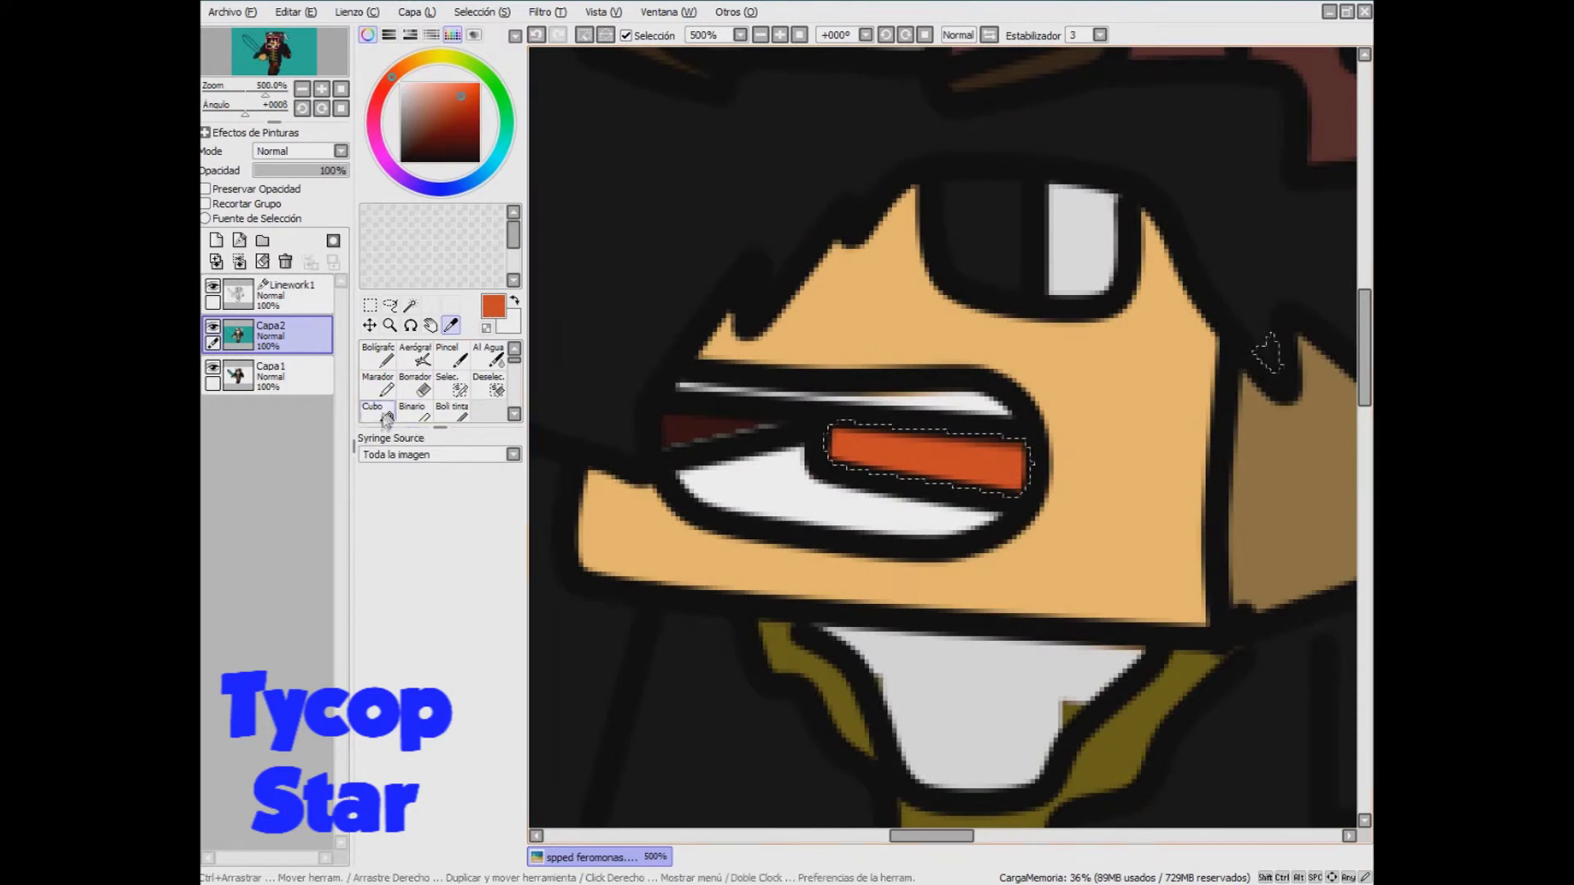
pyautogui.click(968, 467)
# - Select the background from the Linework1 outline, fill it with white on Capa2 and clear the selection
pyautogui.scroll(-5, 819, 533)
pyautogui.moveTo(819, 533); pyautogui.dragTo(819, 411)
pyautogui.click(243, 308)
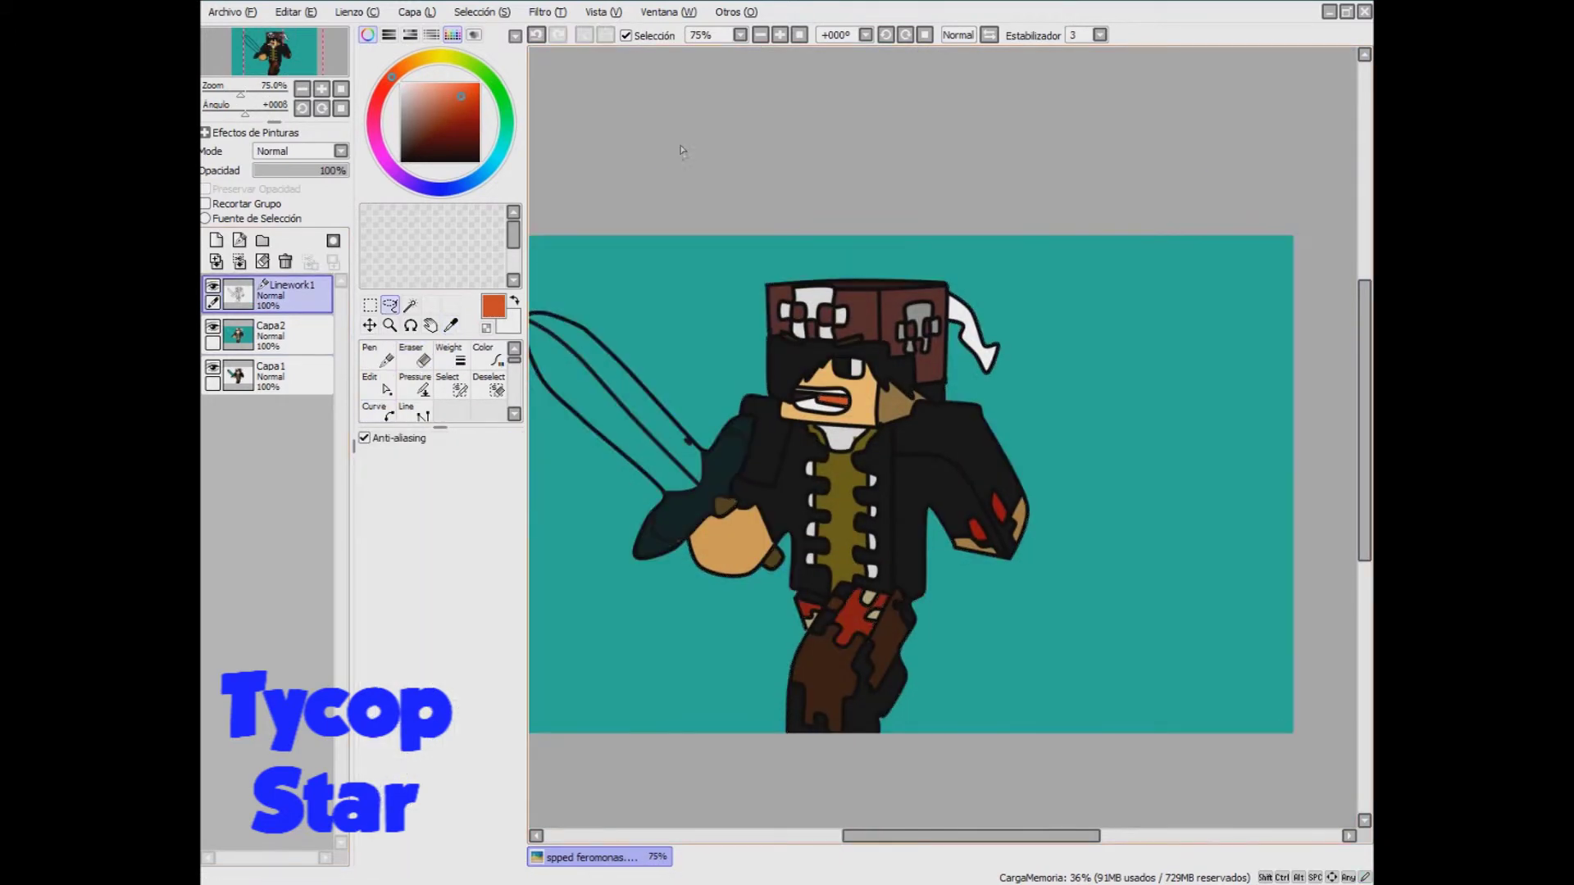
pyautogui.moveTo(680, 150); pyautogui.dragTo(737, 151)
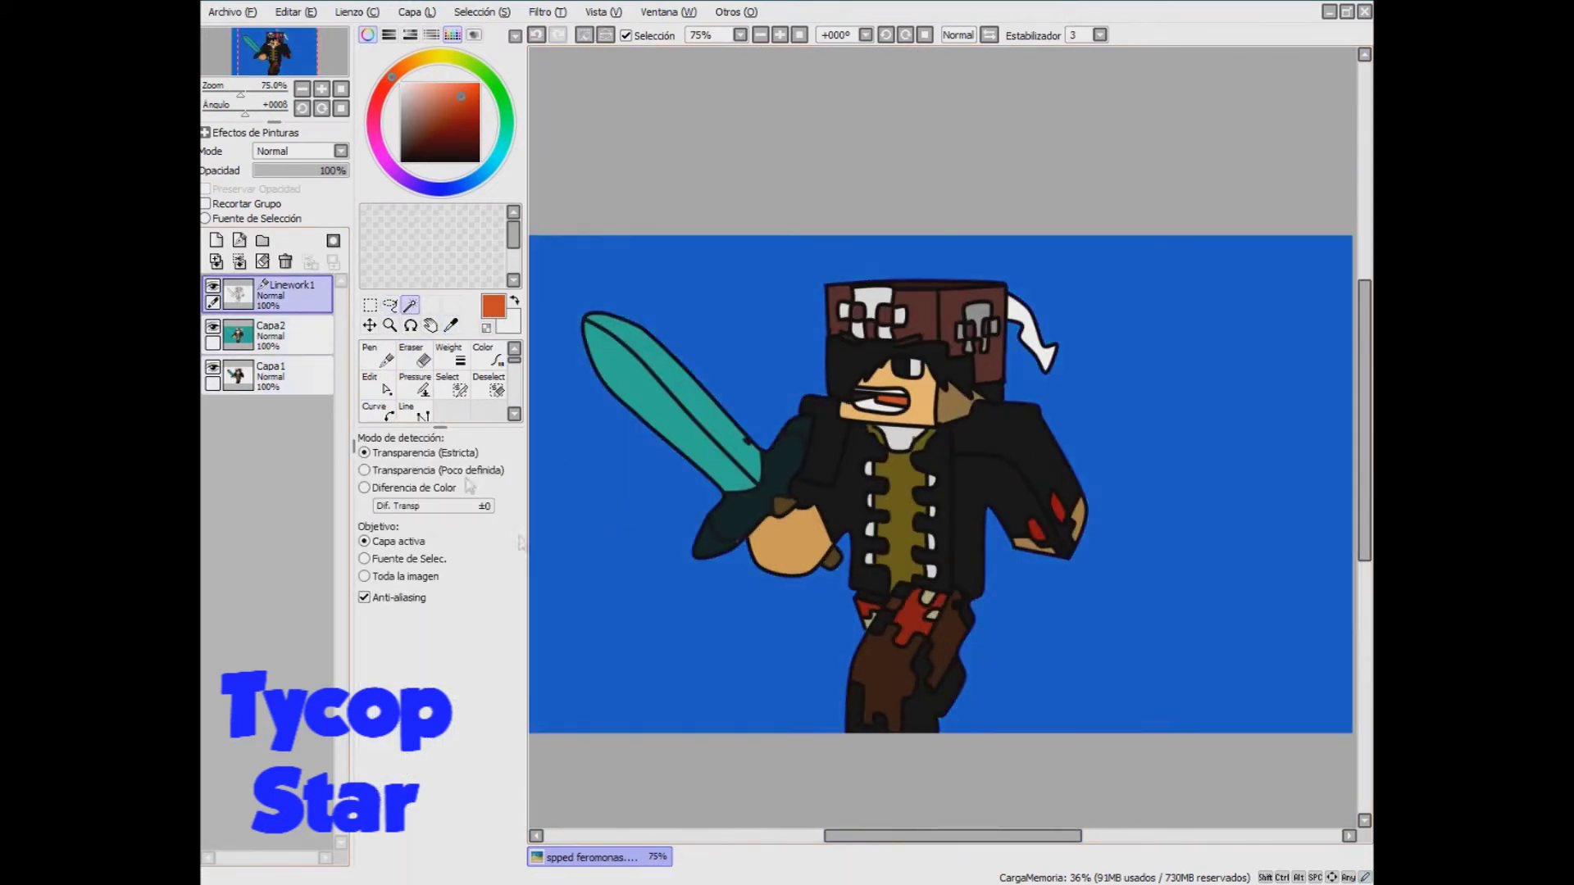
pyautogui.click(297, 334)
pyautogui.click(378, 412)
pyautogui.click(401, 83)
pyautogui.click(774, 315)
pyautogui.click(297, 293)
pyautogui.click(390, 305)
pyautogui.click(618, 162)
# - Set Capa1's opacity to 0% and select both eyebrows inside their Linework1 outlines
pyautogui.click(297, 375)
pyautogui.moveTo(328, 170); pyautogui.dragTo(252, 170)
pyautogui.click(309, 335)
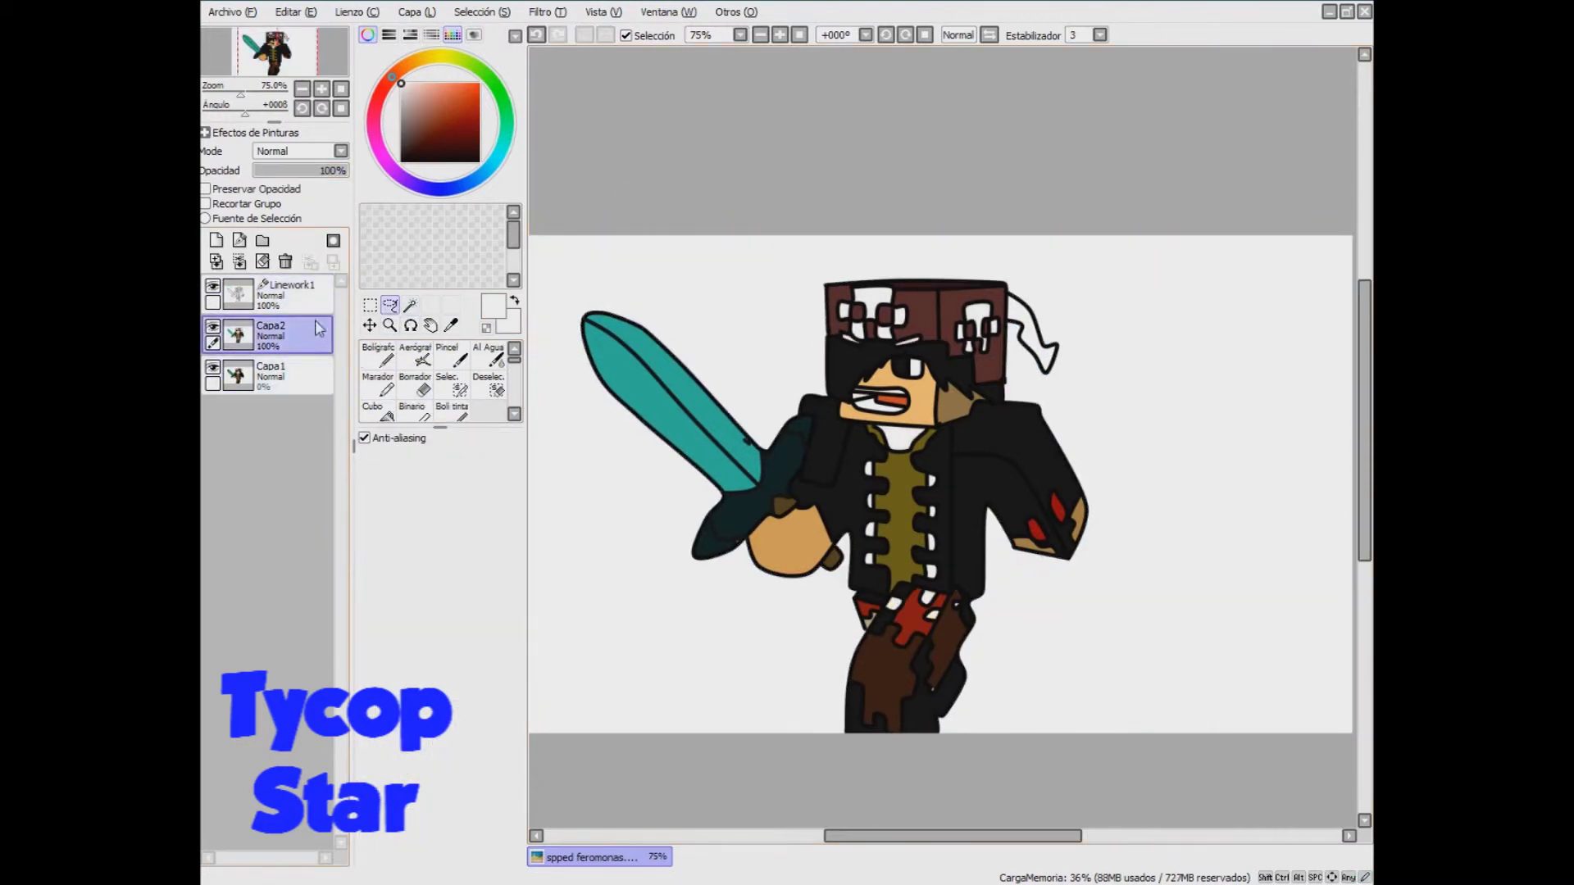
pyautogui.click(299, 295)
pyautogui.click(410, 304)
pyautogui.scroll(2, 910, 337)
pyautogui.click(906, 344)
pyautogui.scroll(4, 912, 345)
pyautogui.click(791, 362)
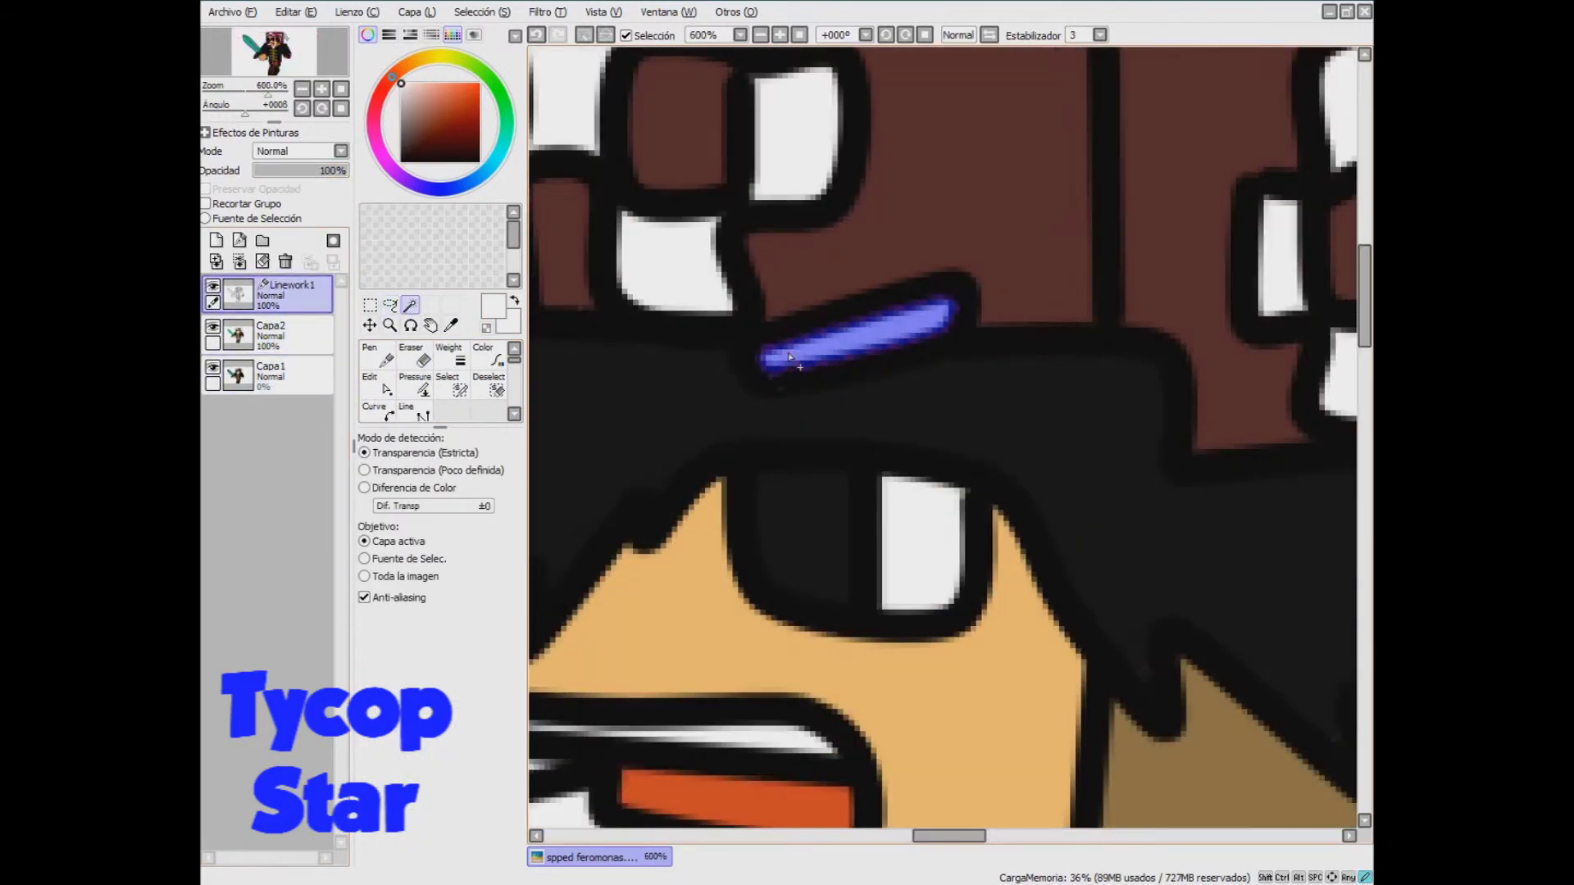
pyautogui.scroll(-2, 750, 373)
pyautogui.click(579, 349)
# - Add the hat's ribbon and the three white patches around the trousers' red tear to the selection
pyautogui.scroll(-2, 1080, 487)
pyautogui.click(1187, 401)
pyautogui.moveTo(1364, 395); pyautogui.dragTo(1342, 540)
pyautogui.click(985, 497)
pyautogui.click(909, 475)
pyautogui.click(981, 460)
# - Add the two tiny unfilled gaps on the rear trouser leg to the selection
pyautogui.scroll(-2, 1005, 469)
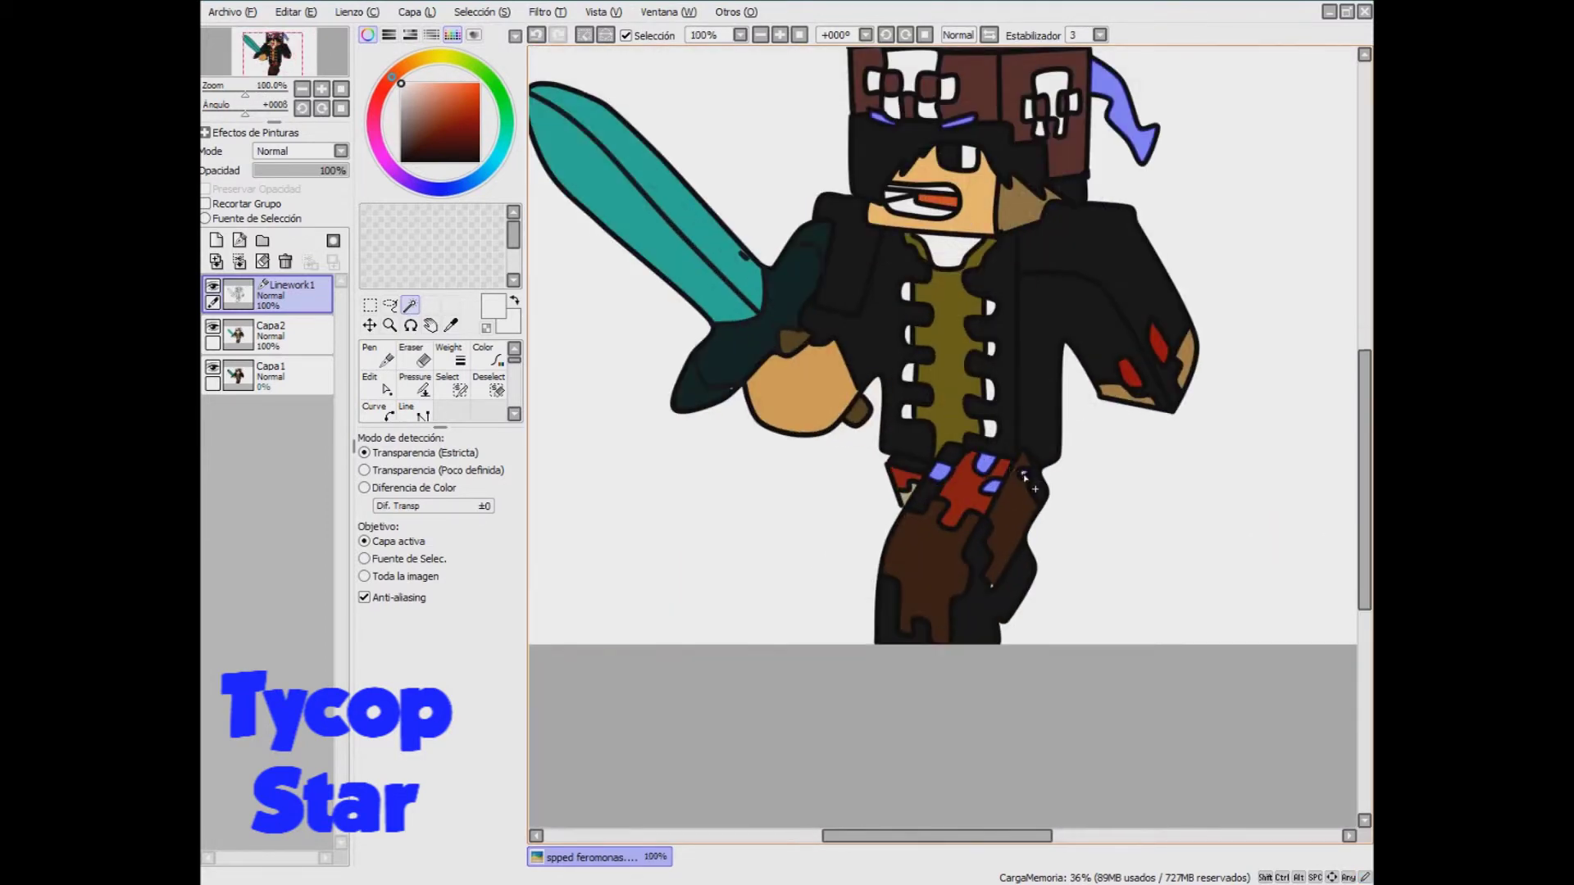
pyautogui.scroll(2, 993, 591)
pyautogui.scroll(-3, 994, 597)
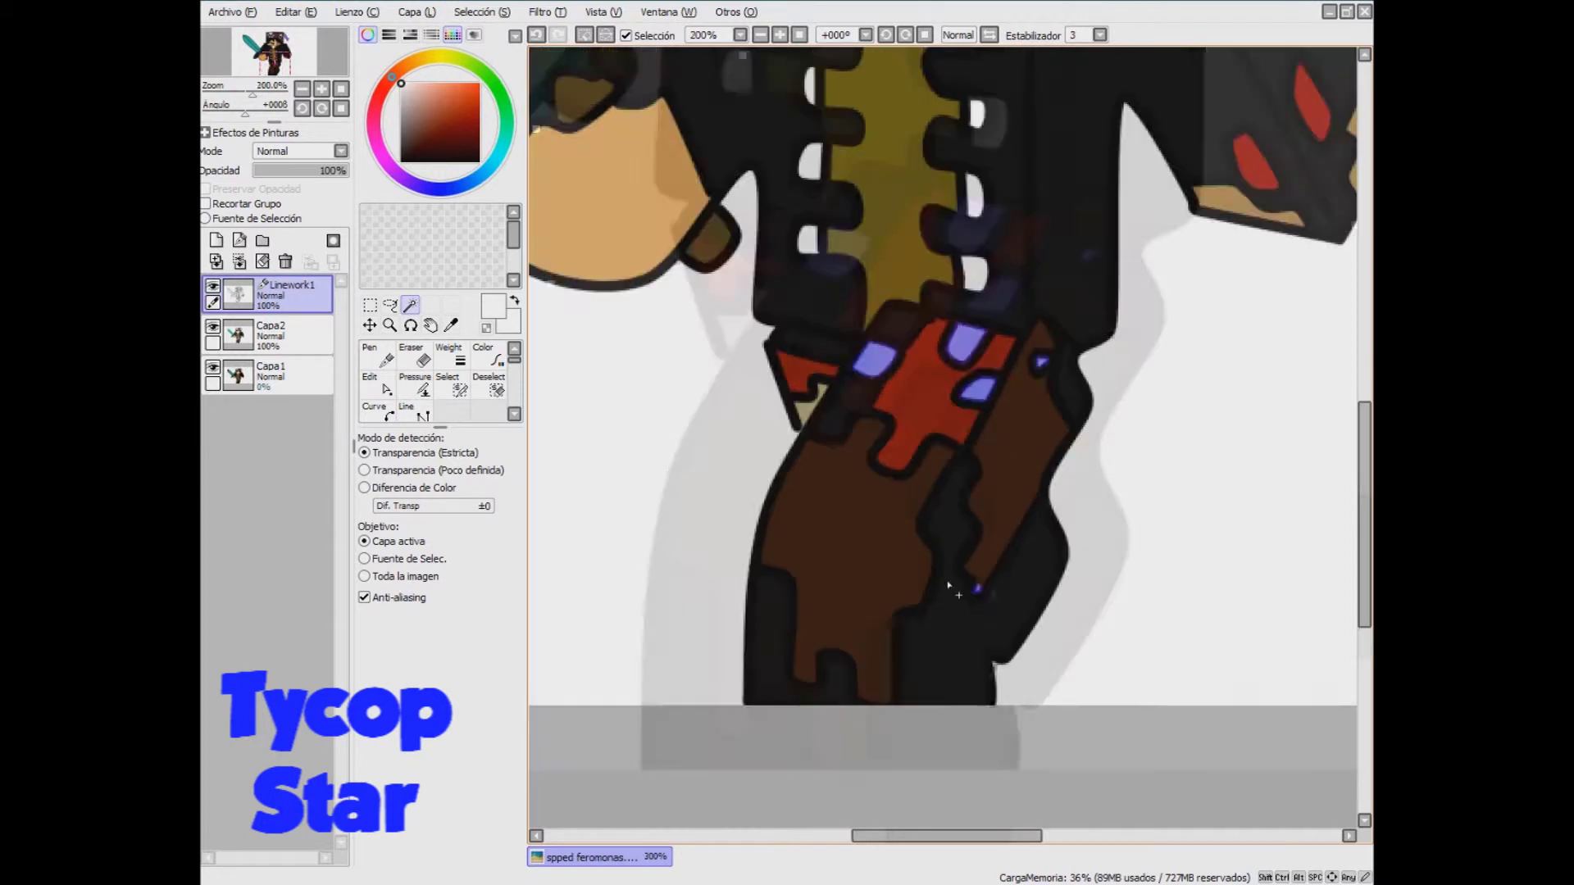
pyautogui.scroll(2, 730, 414)
pyautogui.scroll(1, 729, 413)
pyautogui.scroll(-3, 1015, 350)
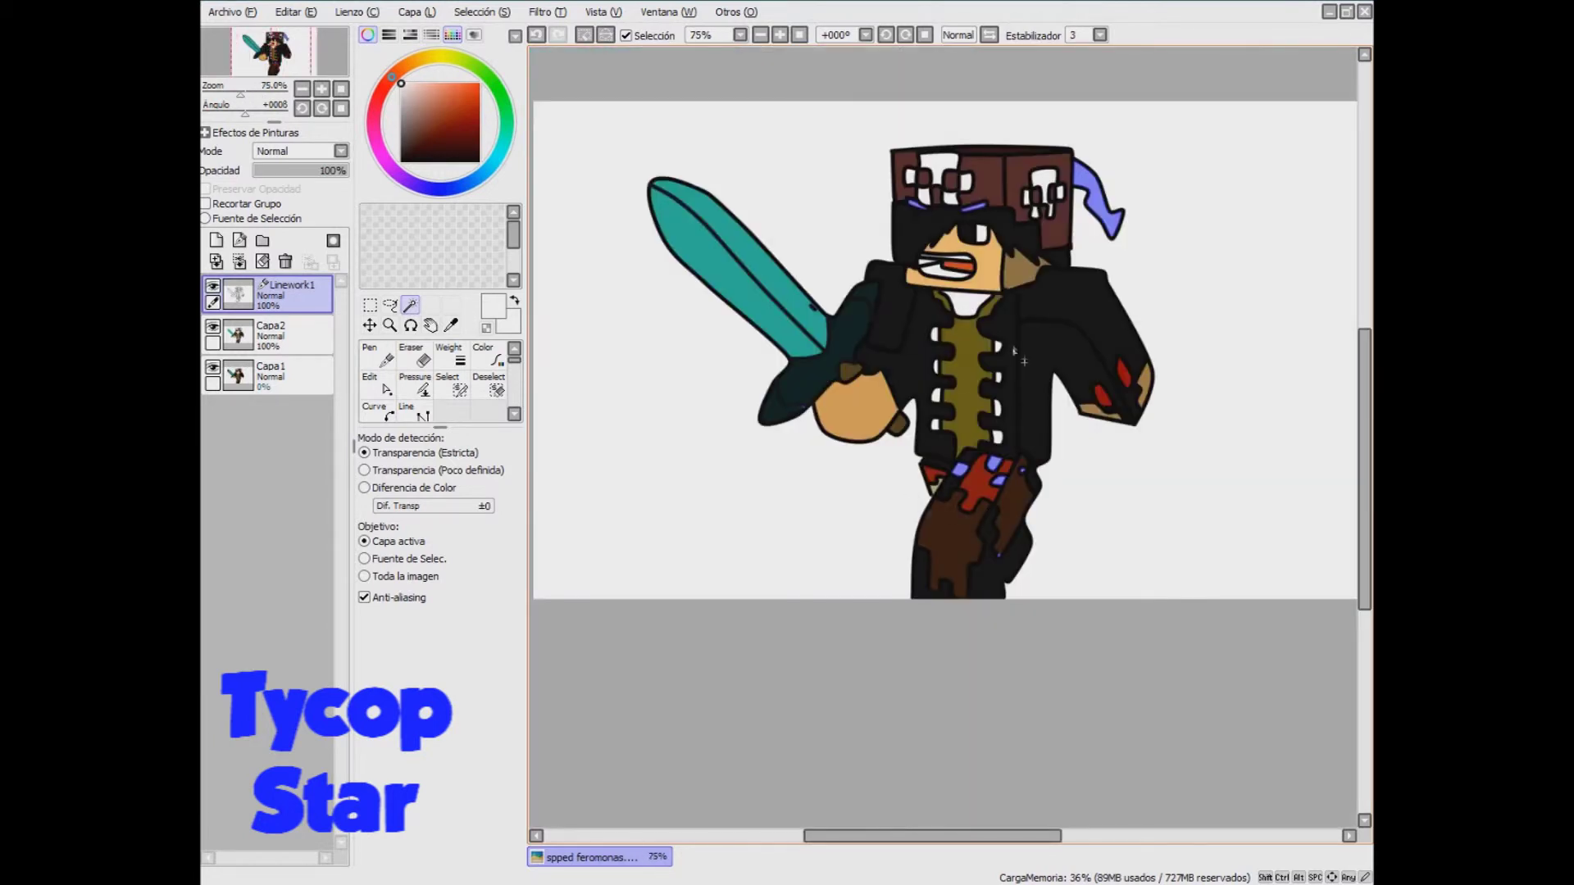
# - Restore Capa1's opacity to 100% for colour sampling and make Capa2 the active layer
pyautogui.click(283, 337)
pyautogui.click(378, 413)
pyautogui.click(451, 325)
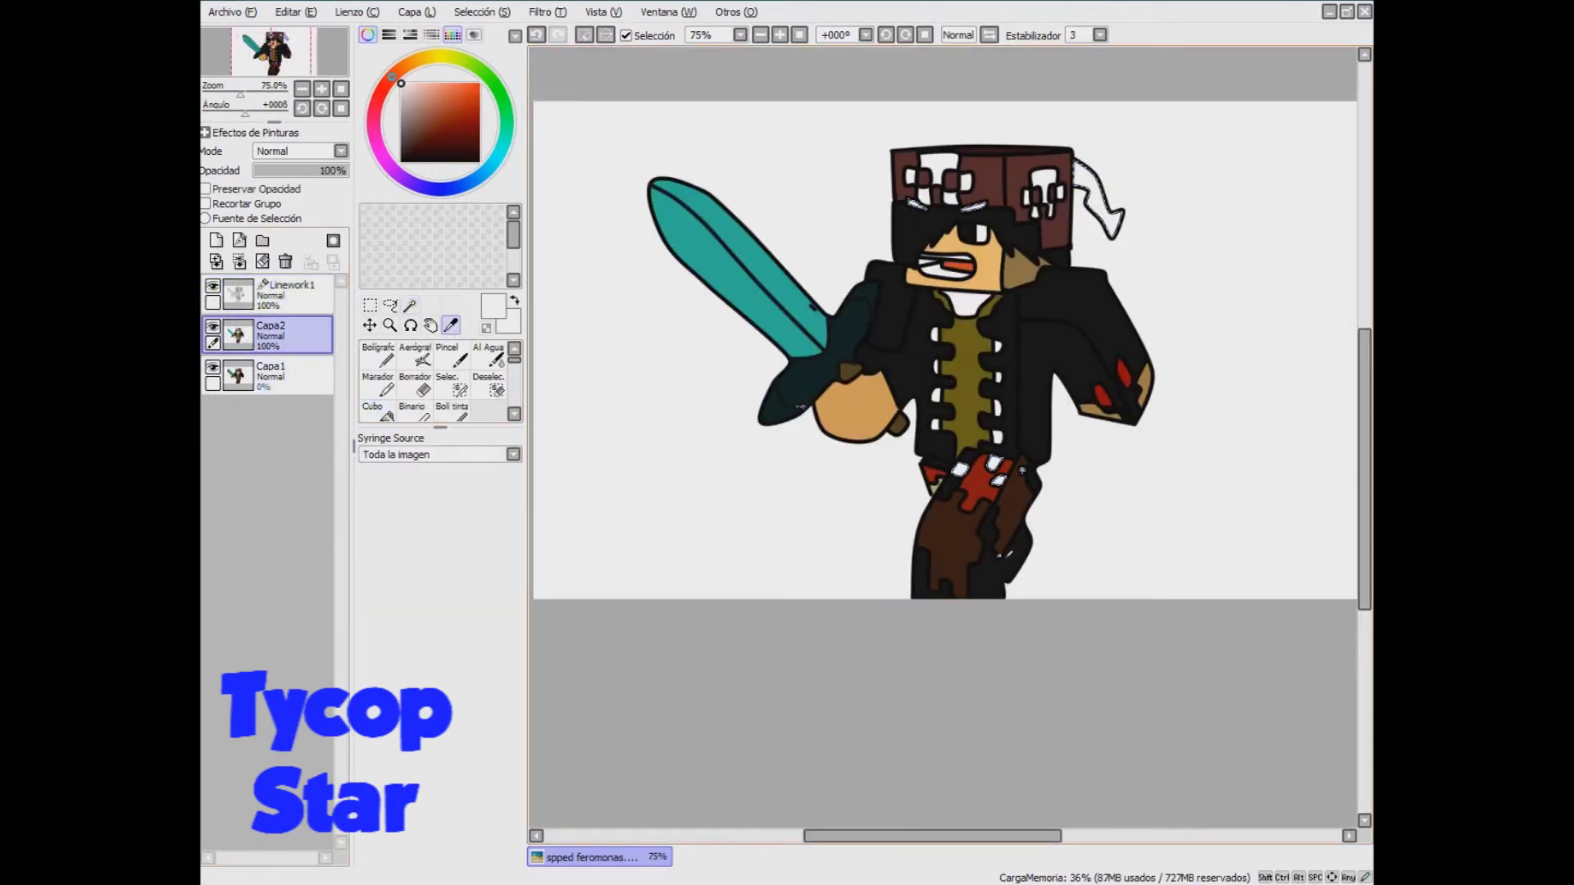
pyautogui.click(297, 374)
pyautogui.moveTo(324, 172); pyautogui.dragTo(349, 171)
pyautogui.click(305, 337)
pyautogui.click(411, 306)
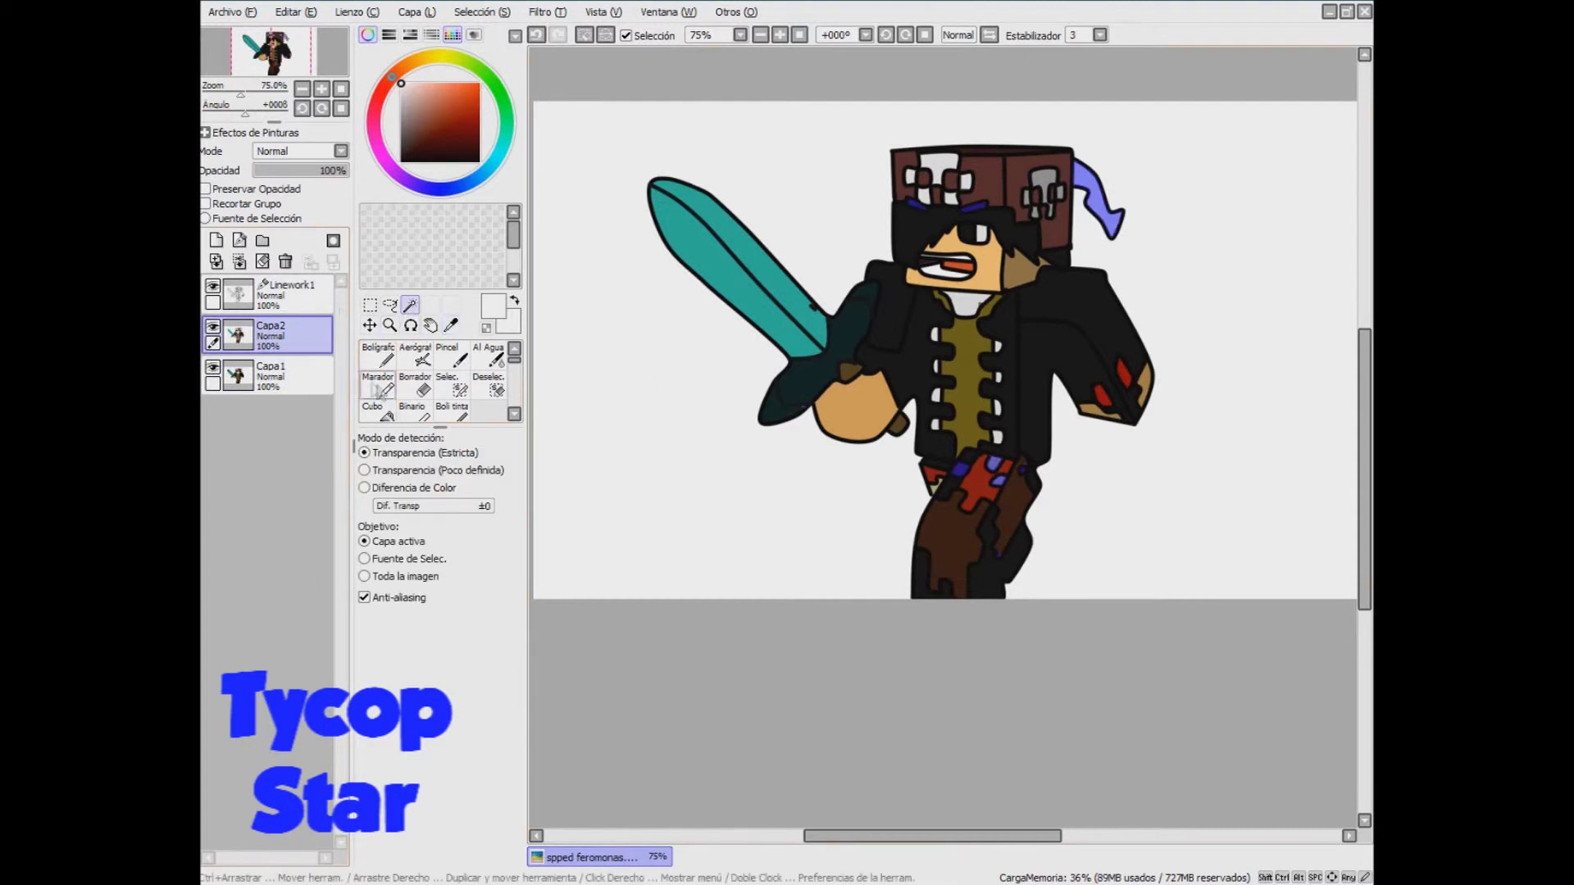
# - Fill the selected trouser patches, leg gaps, eyebrows and hat ribbon on Capa2 with matching beige, dark and maroon colours sampled from the image
pyautogui.click(378, 412)
pyautogui.click(451, 325)
pyautogui.click(996, 465)
pyautogui.click(380, 413)
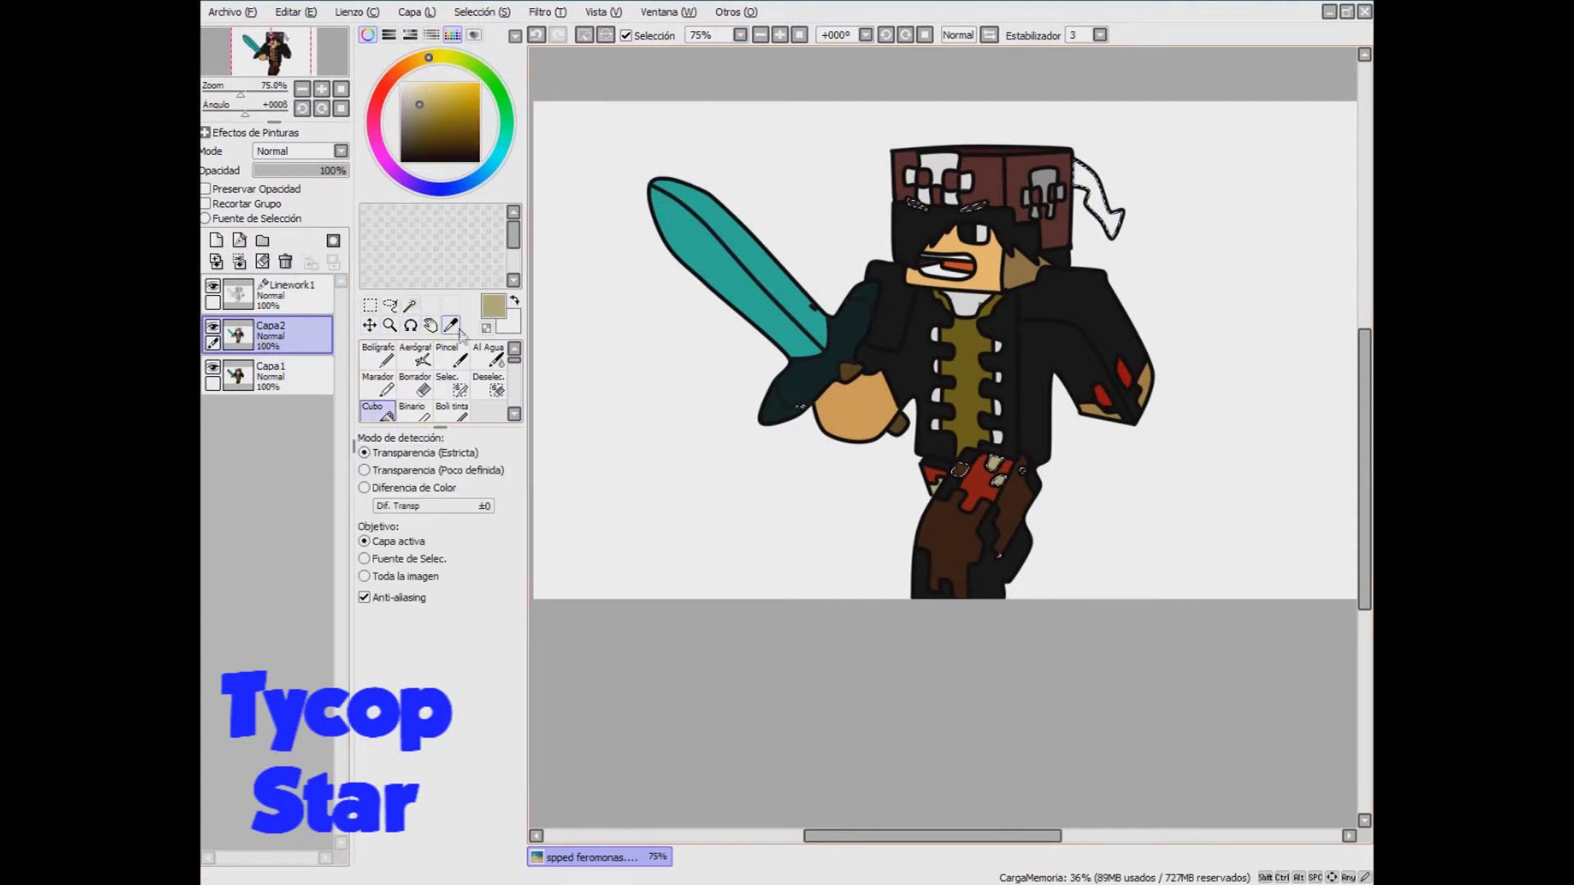
pyautogui.keyDown('alt'); pyautogui.click(977, 496); pyautogui.keyUp('alt')
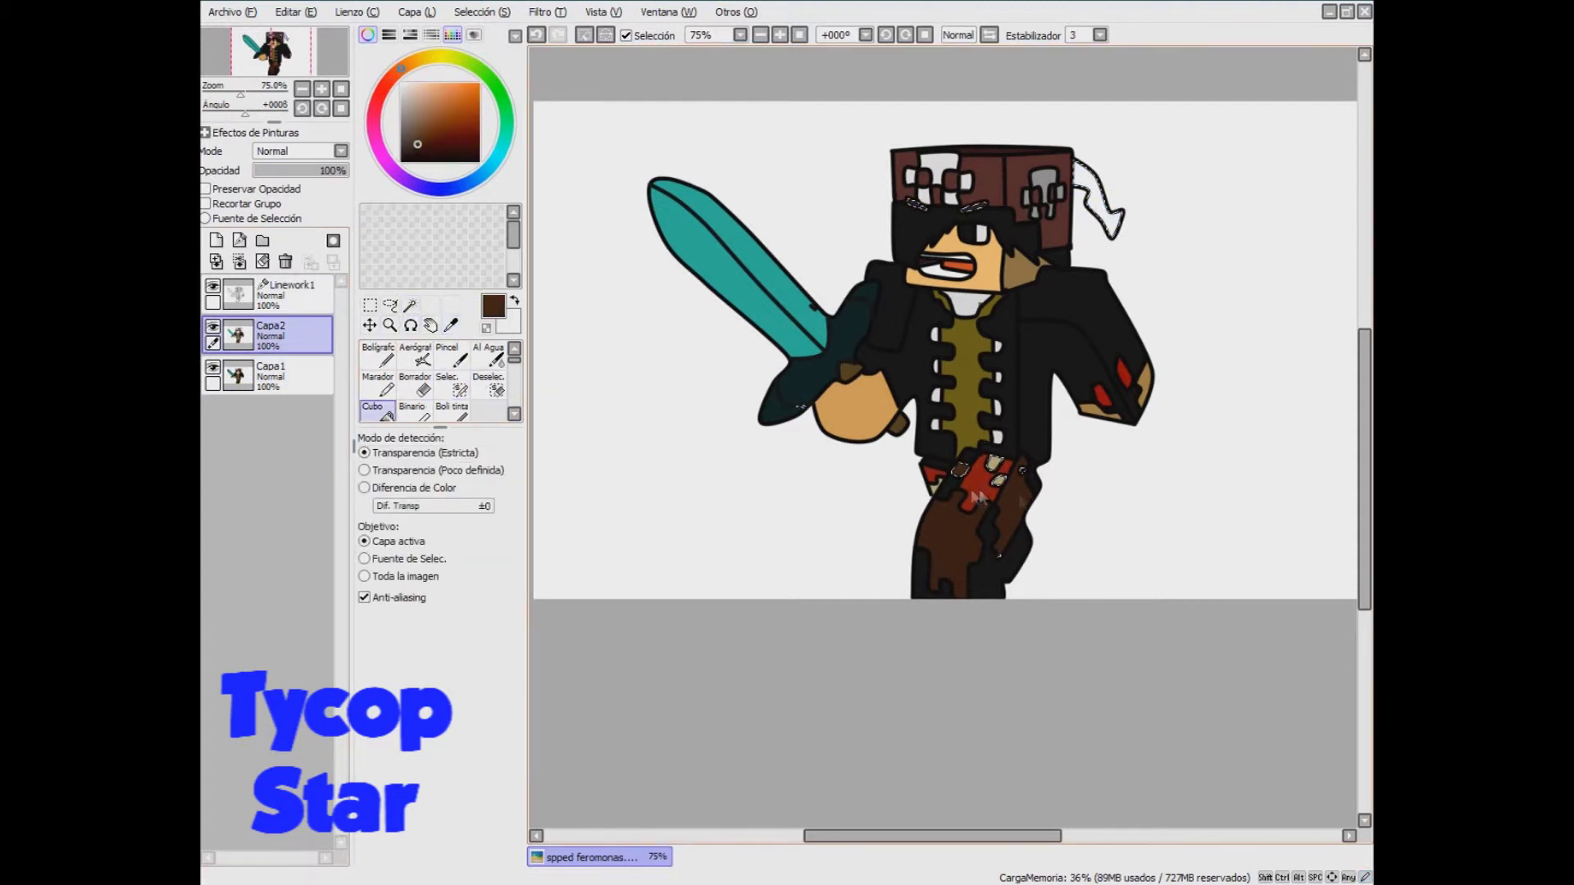
pyautogui.keyDown('alt'); pyautogui.click(926, 577); pyautogui.keyUp('alt')
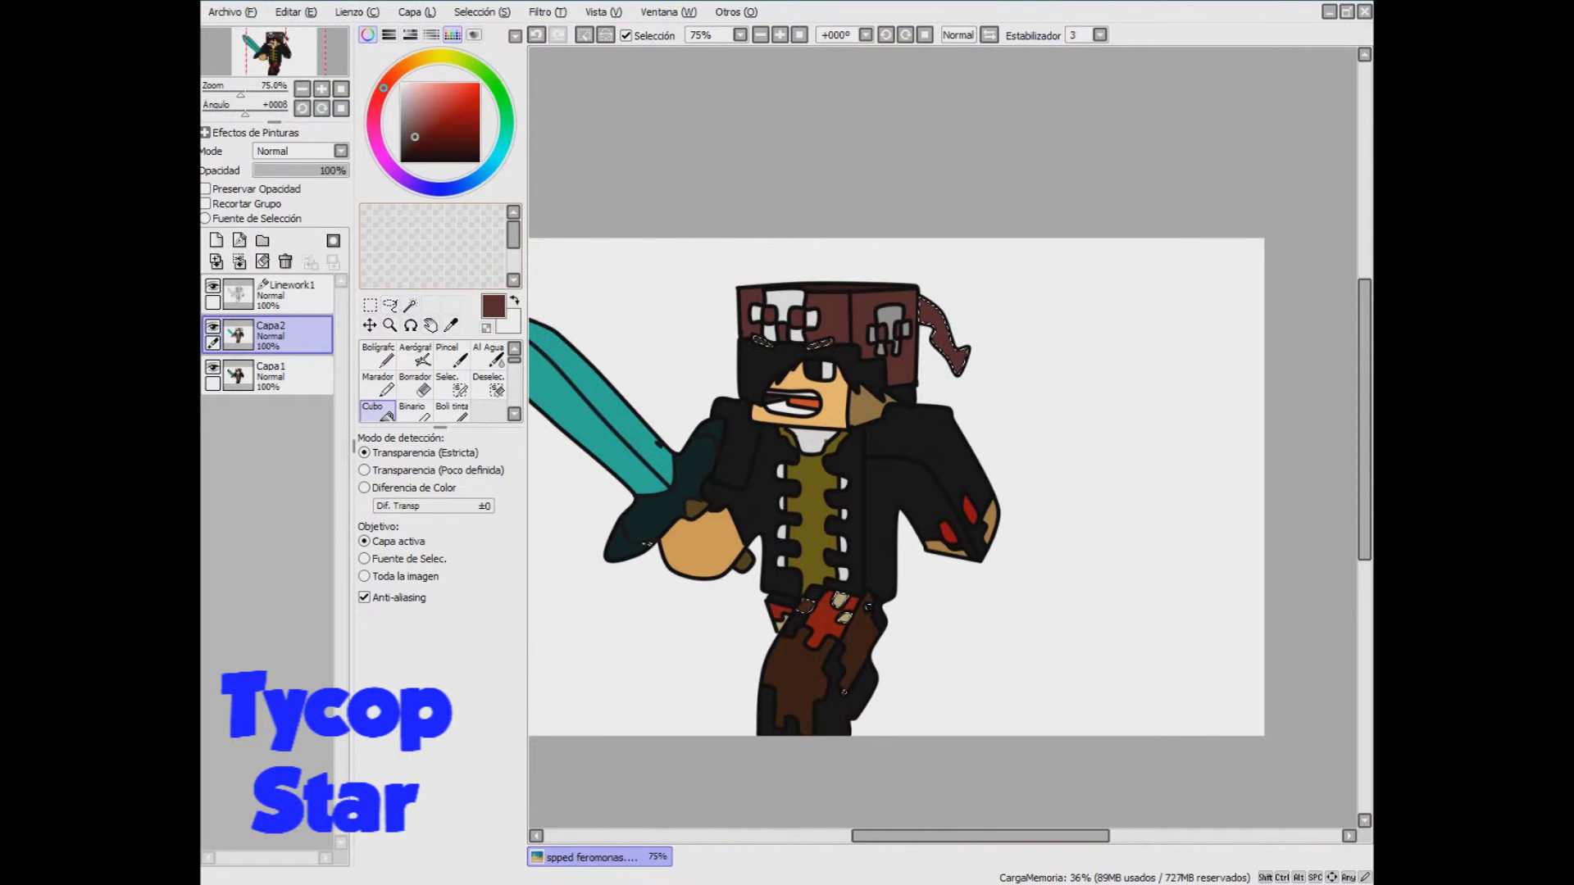
# - Set Capa1's opacity to 0%, clear the old selection and select the unfilled strip of the mouth inside its Linework1 outline
pyautogui.click(270, 376)
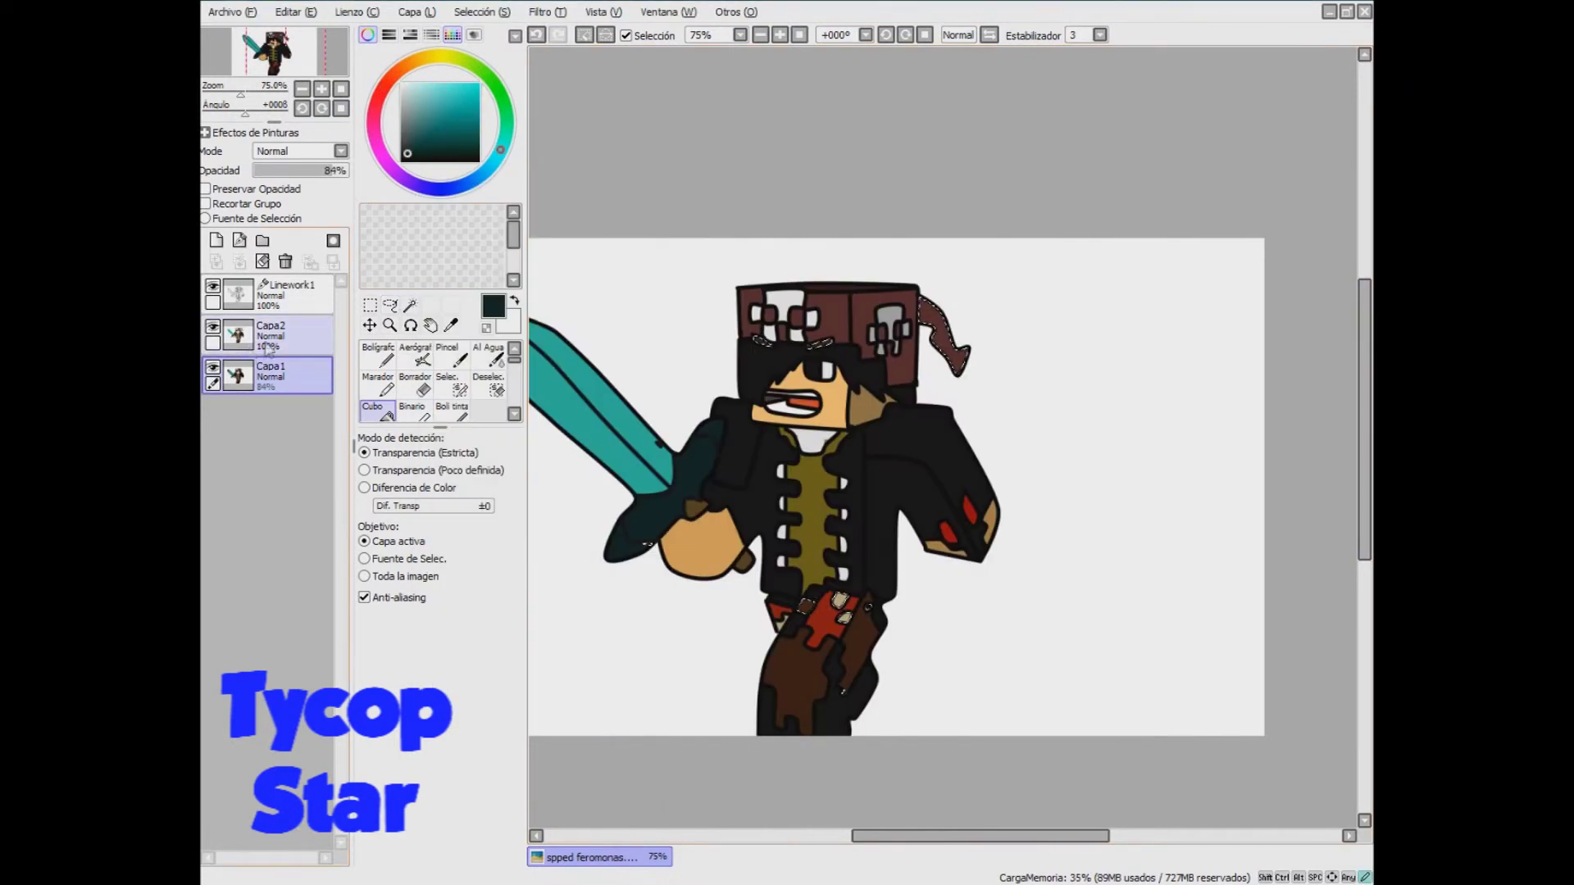
pyautogui.moveTo(345, 170); pyautogui.dragTo(225, 180)
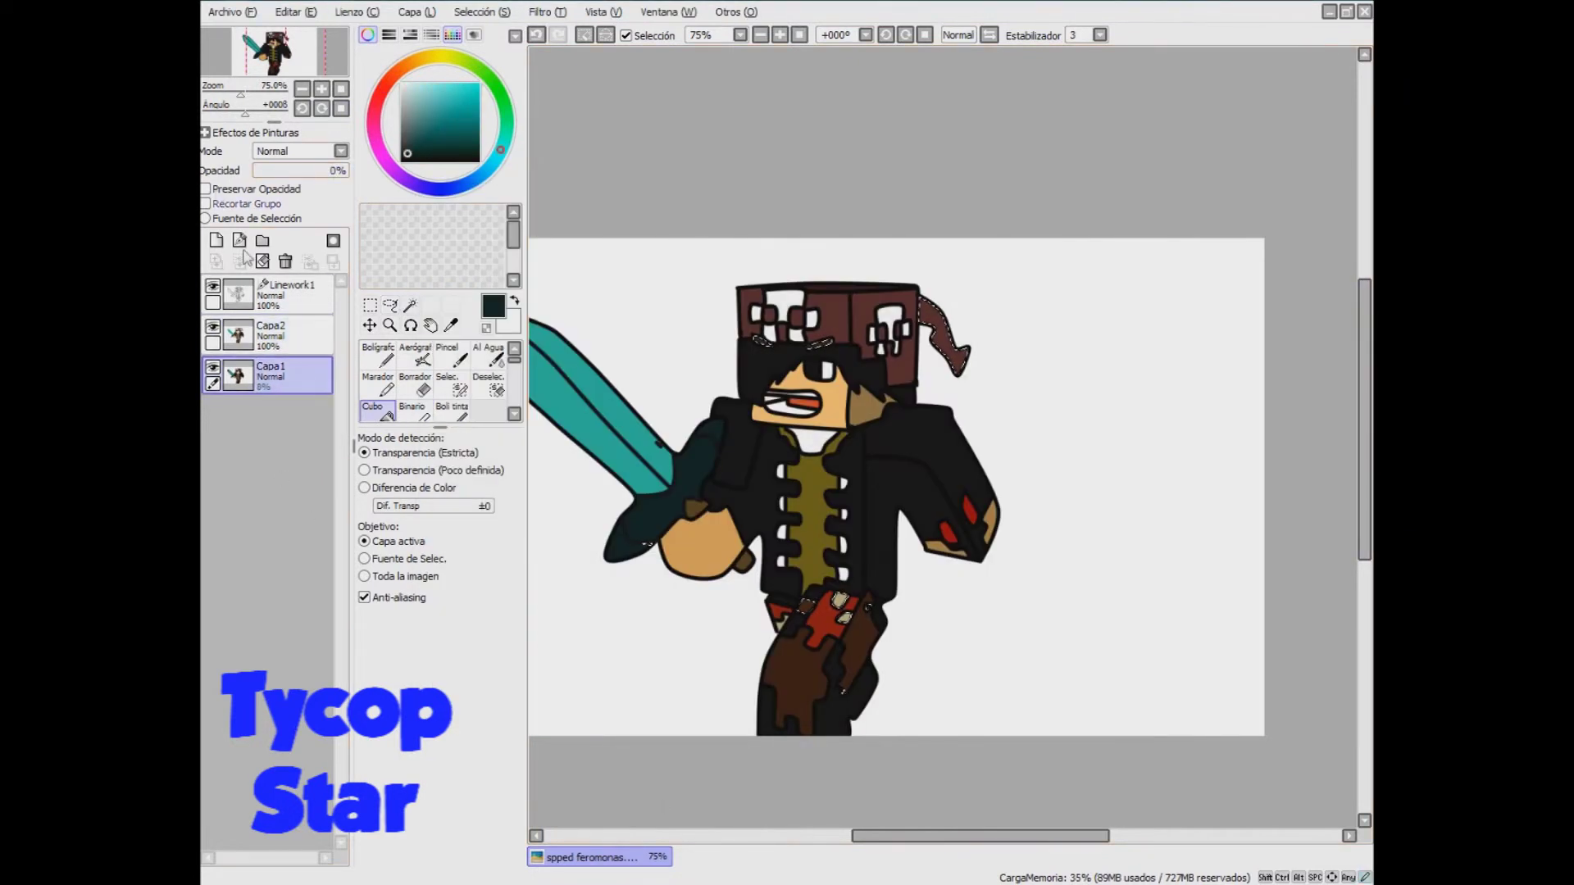
pyautogui.click(283, 295)
pyautogui.click(390, 305)
pyautogui.click(584, 35)
pyautogui.click(410, 305)
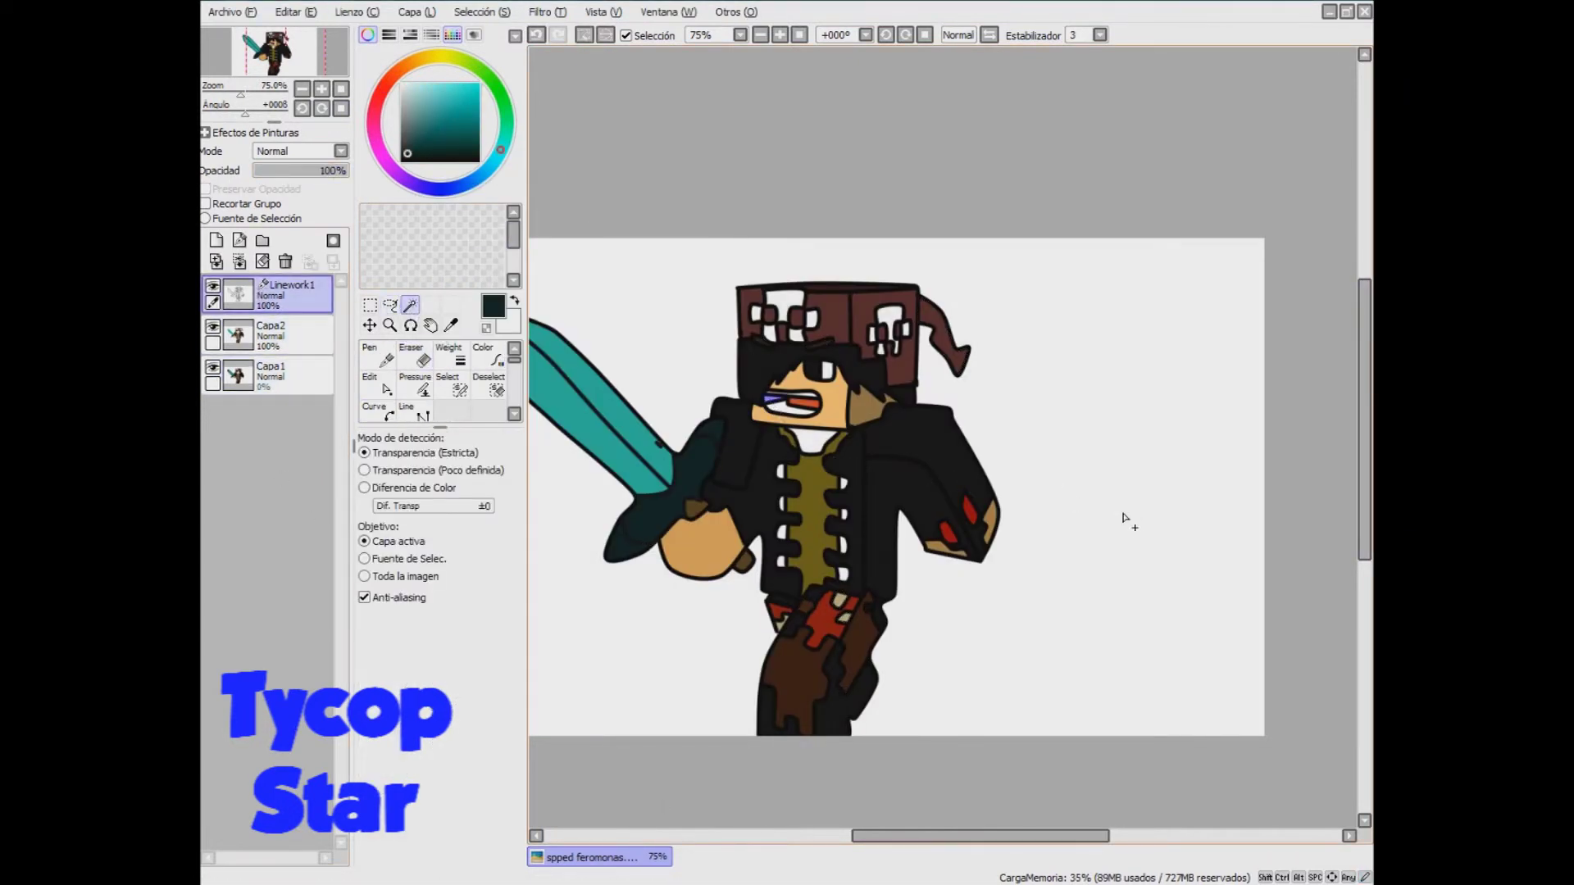
# - Restore Capa1's opacity to 100%, fill the mouth strip on Capa2 with the sampled dark grey and clear the selection
pyautogui.click(282, 377)
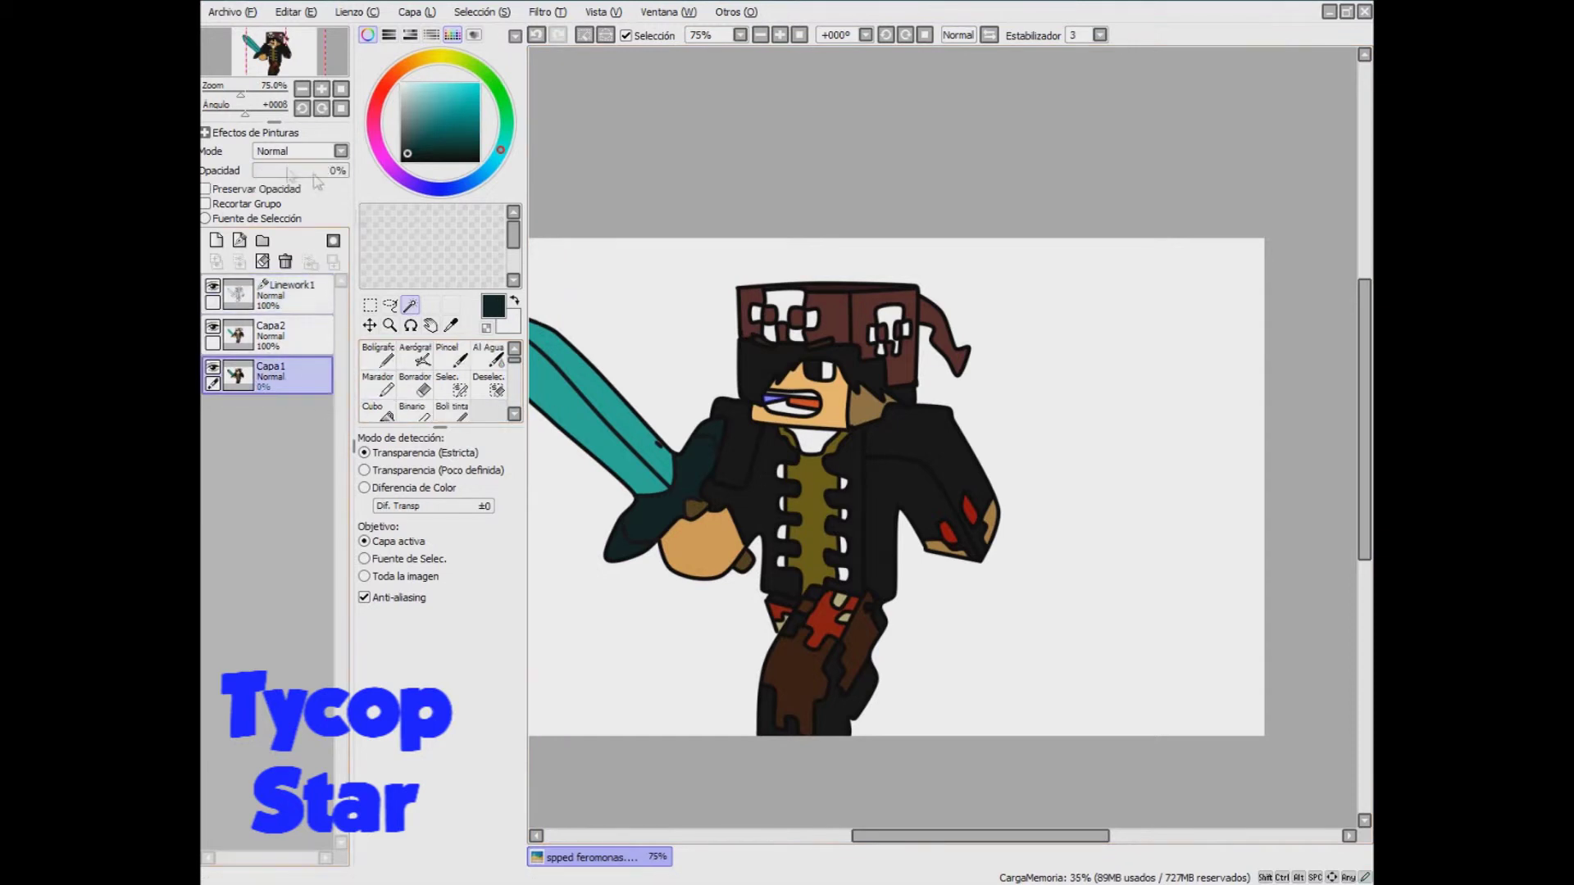
pyautogui.click(345, 171)
pyautogui.click(282, 336)
pyautogui.click(450, 326)
pyautogui.click(770, 400)
pyautogui.click(379, 412)
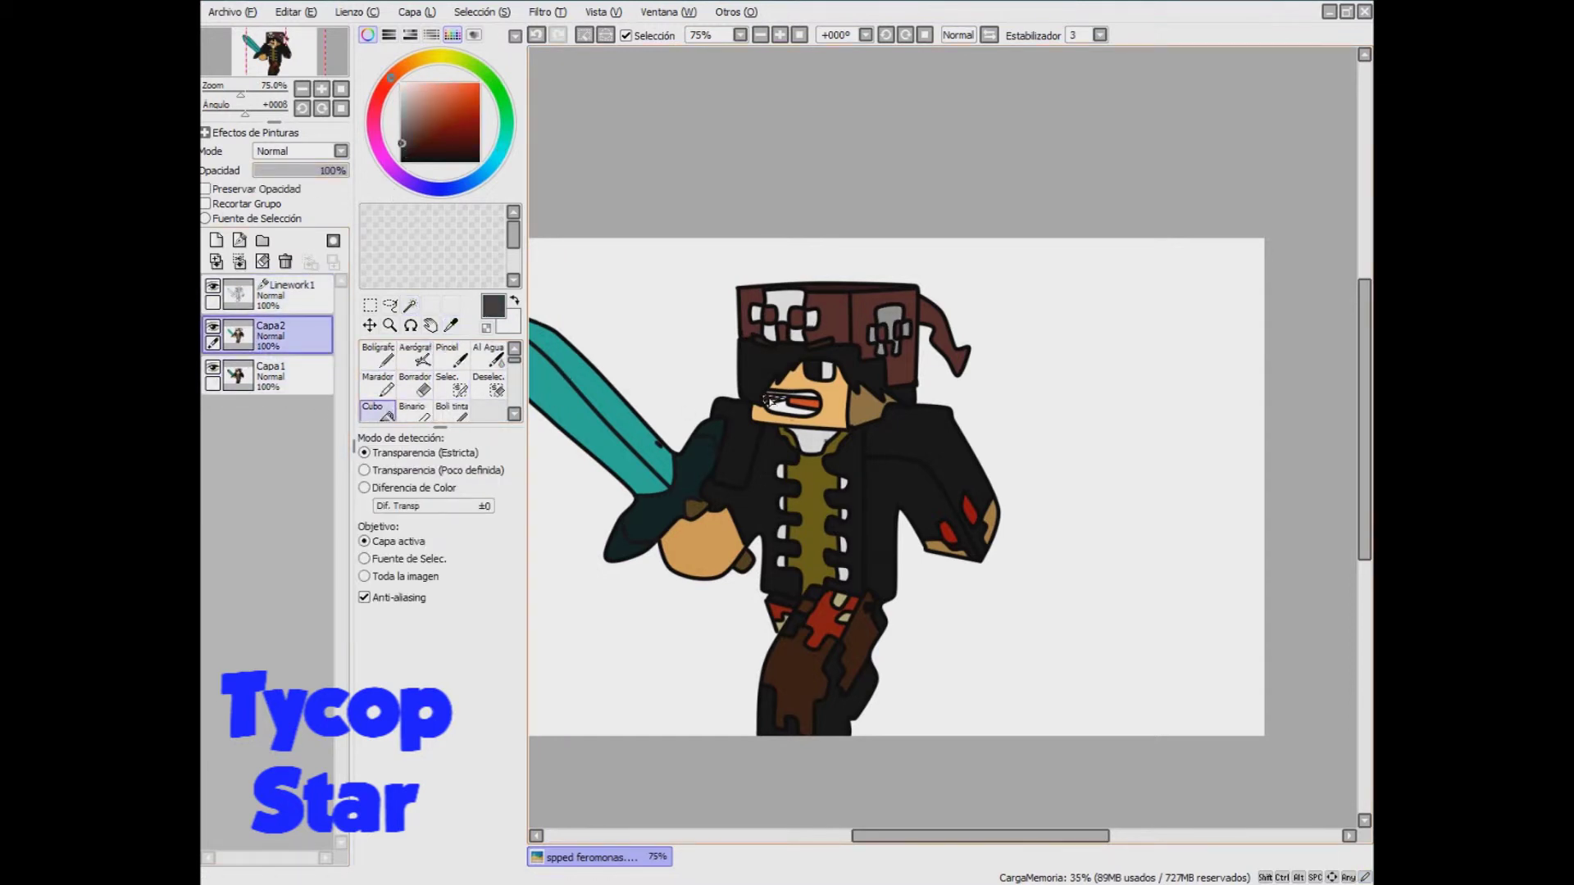
pyautogui.click(584, 35)
# - Add a new layer, Capa3, above Linework1 for the shading
pyautogui.click(287, 295)
pyautogui.click(390, 305)
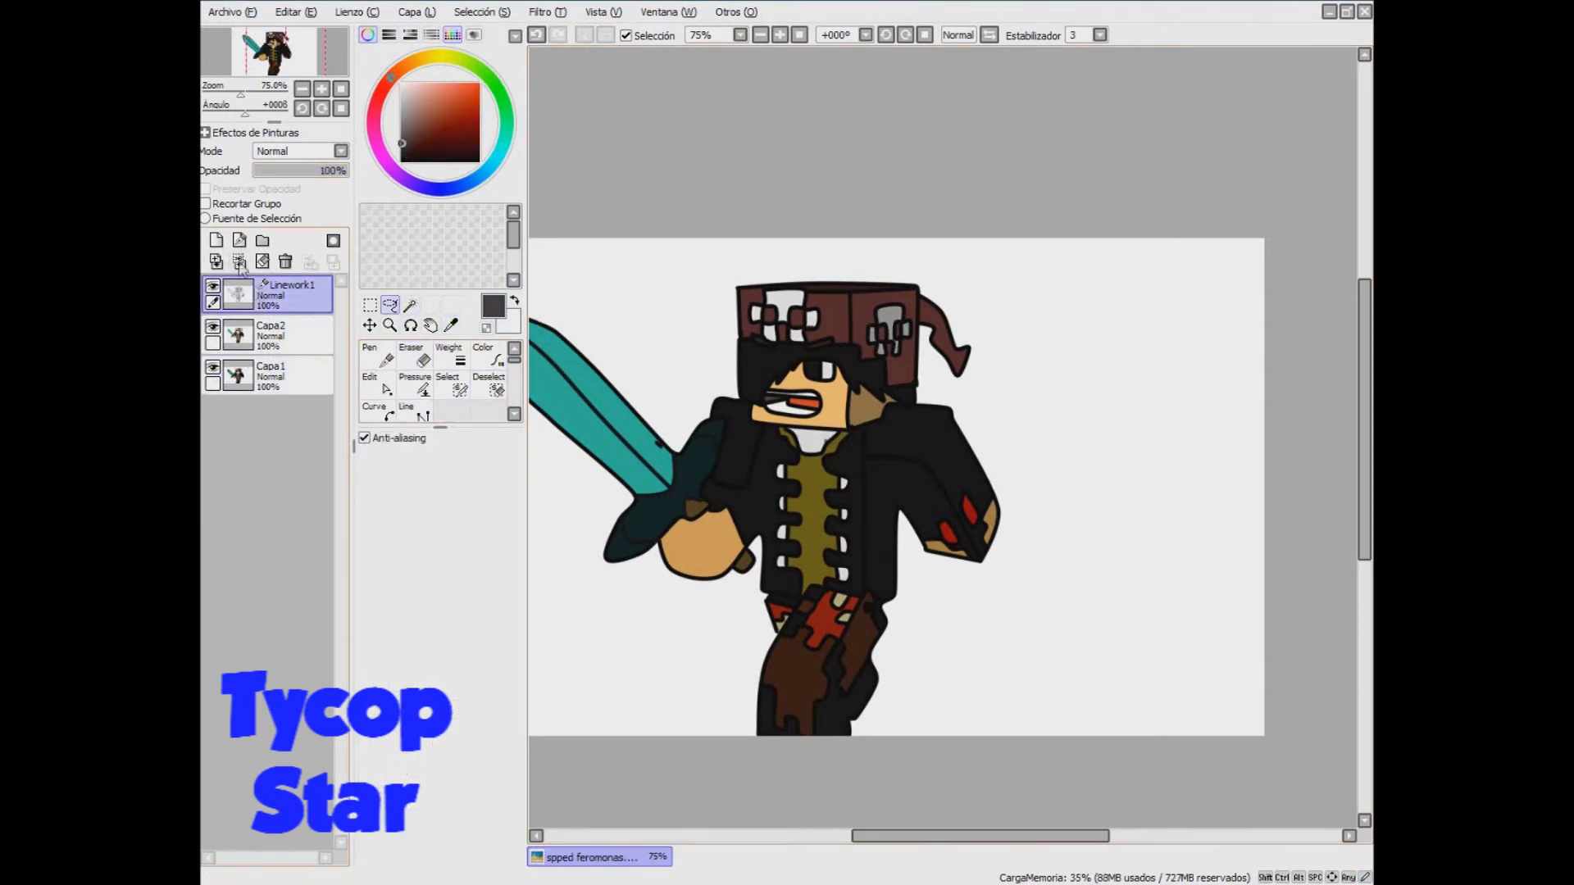
pyautogui.click(216, 240)
# - Select the coat's rear half and sleeve, the face, the hat's side and the sword blade inside their Linework1 outlines
pyautogui.click(409, 305)
pyautogui.click(287, 334)
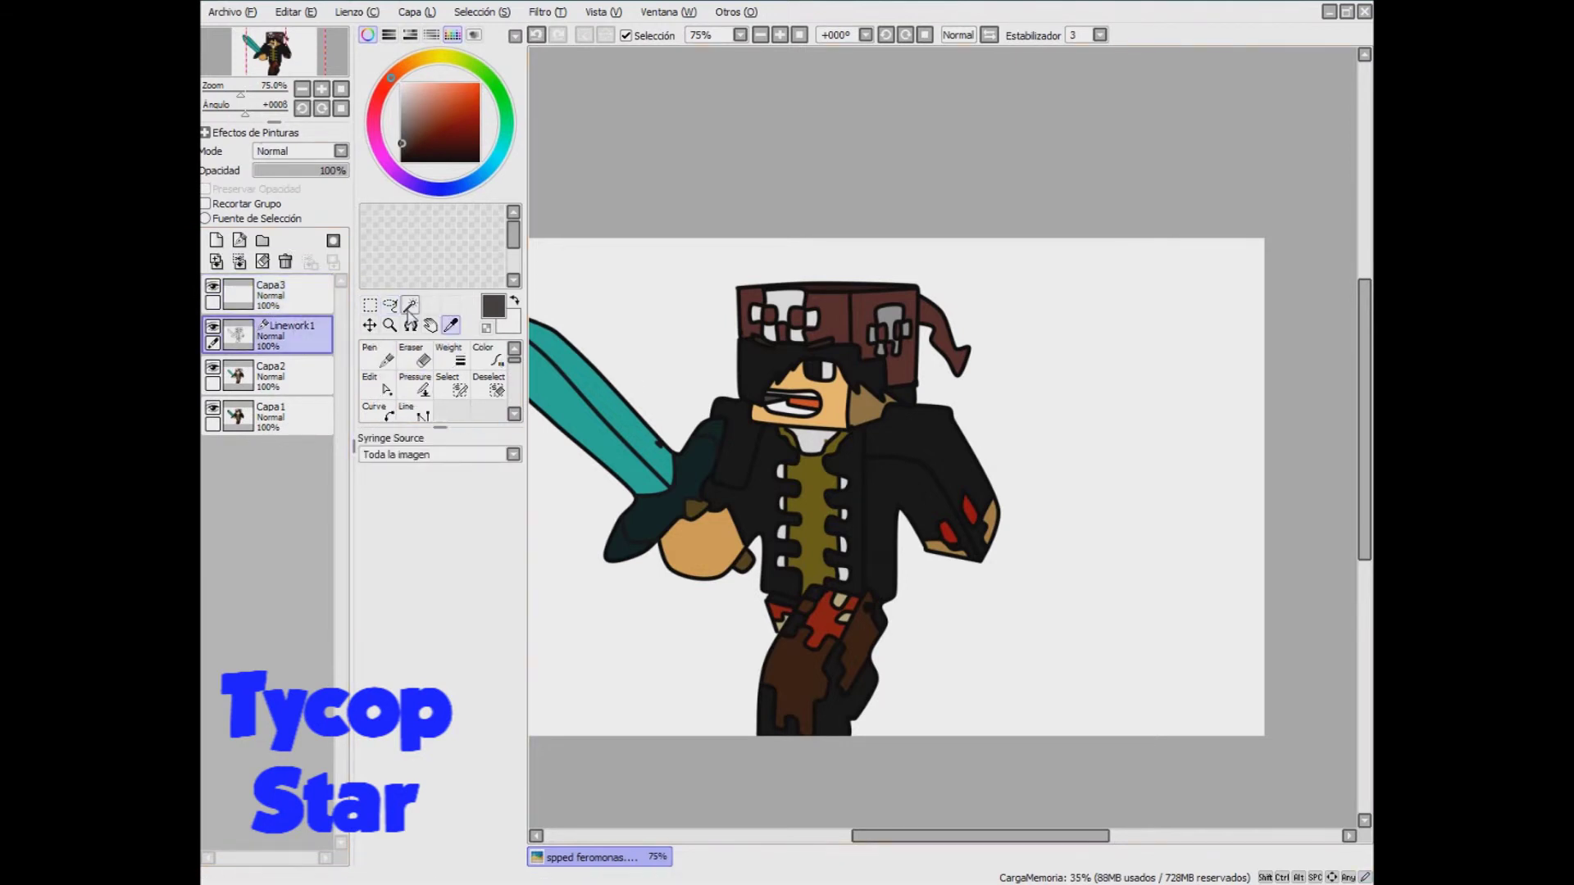
pyautogui.click(943, 453)
pyautogui.click(840, 406)
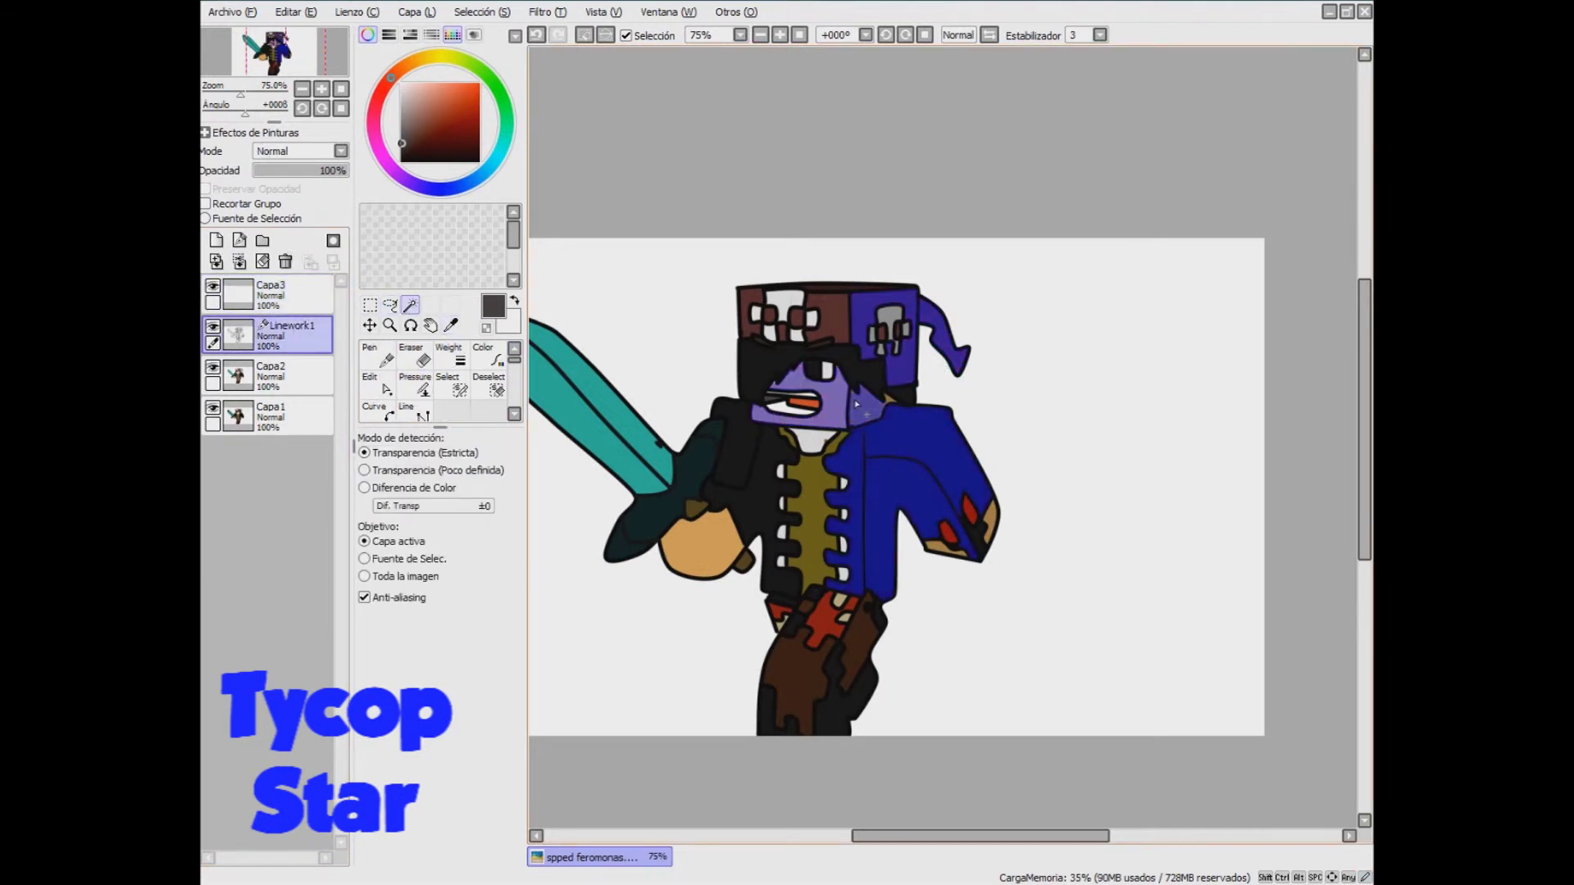
pyautogui.click(598, 410)
# - On Capa3, airbrush shading over the selected side of the hat at size 350 in a darker tone of its sampled maroon
pyautogui.click(416, 358)
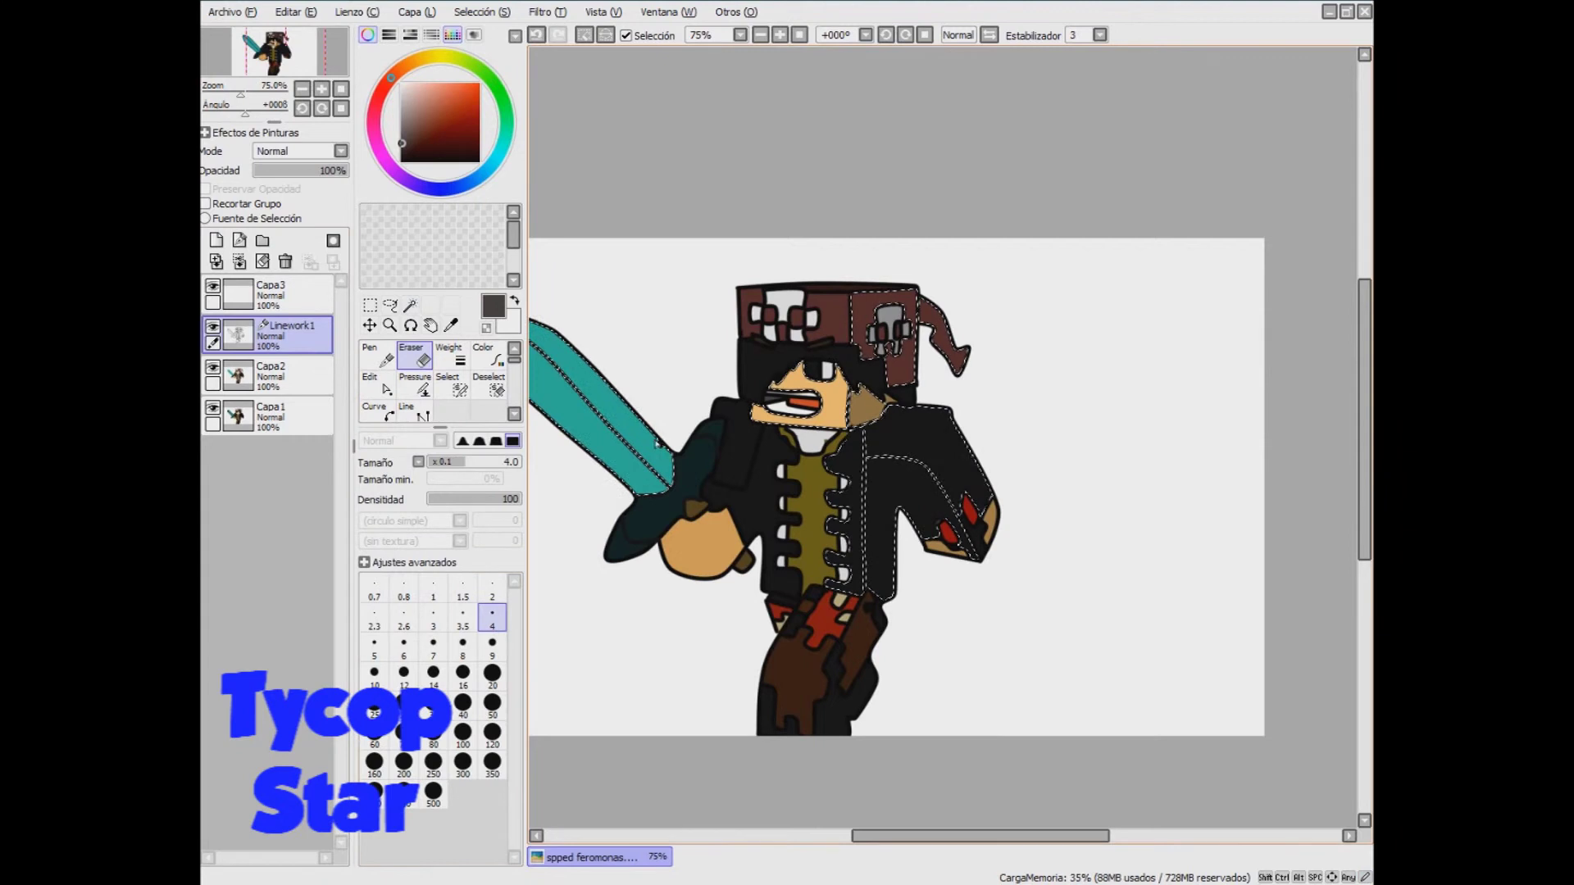
pyautogui.press('c')
pyautogui.keyDown('alt'); pyautogui.click(657, 435); pyautogui.keyUp('alt')
pyautogui.click(271, 292)
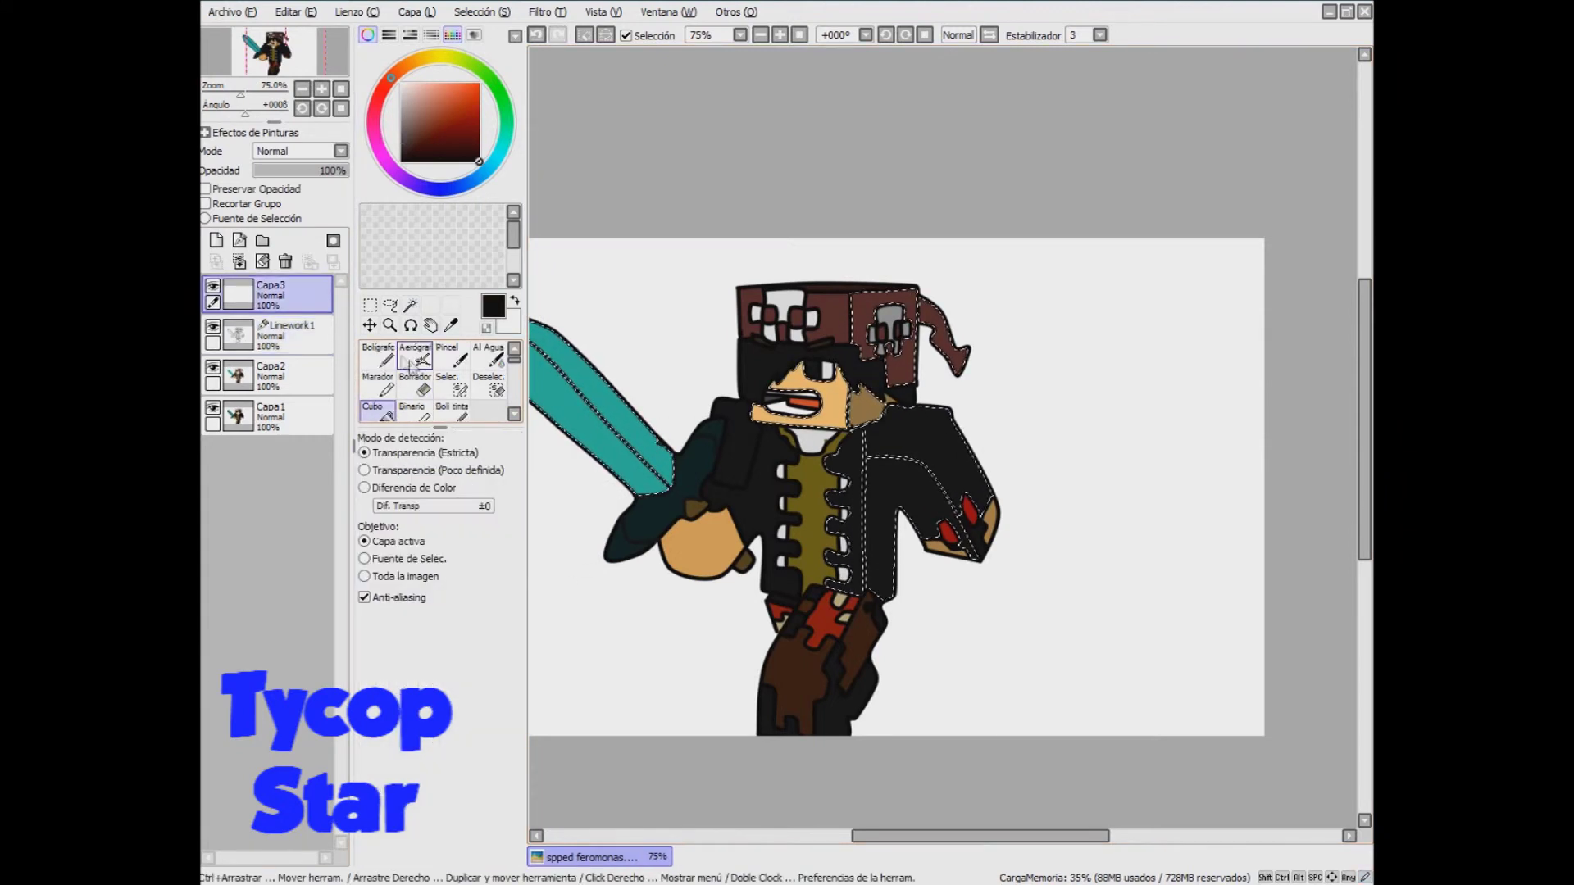
pyautogui.click(451, 326)
pyautogui.click(417, 356)
pyautogui.click(492, 765)
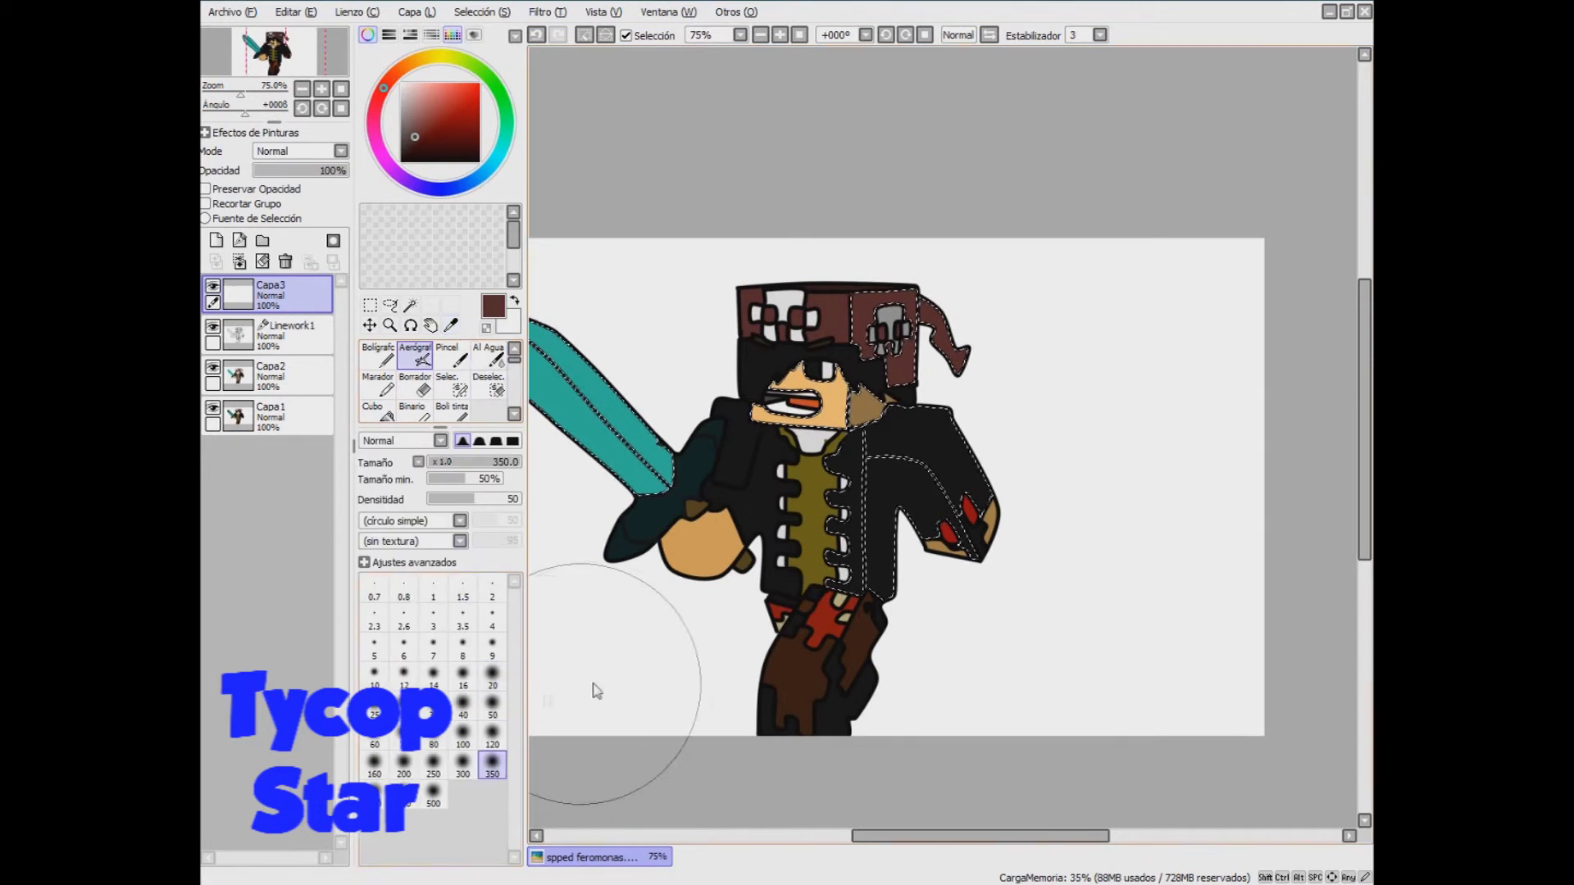
pyautogui.click(415, 145)
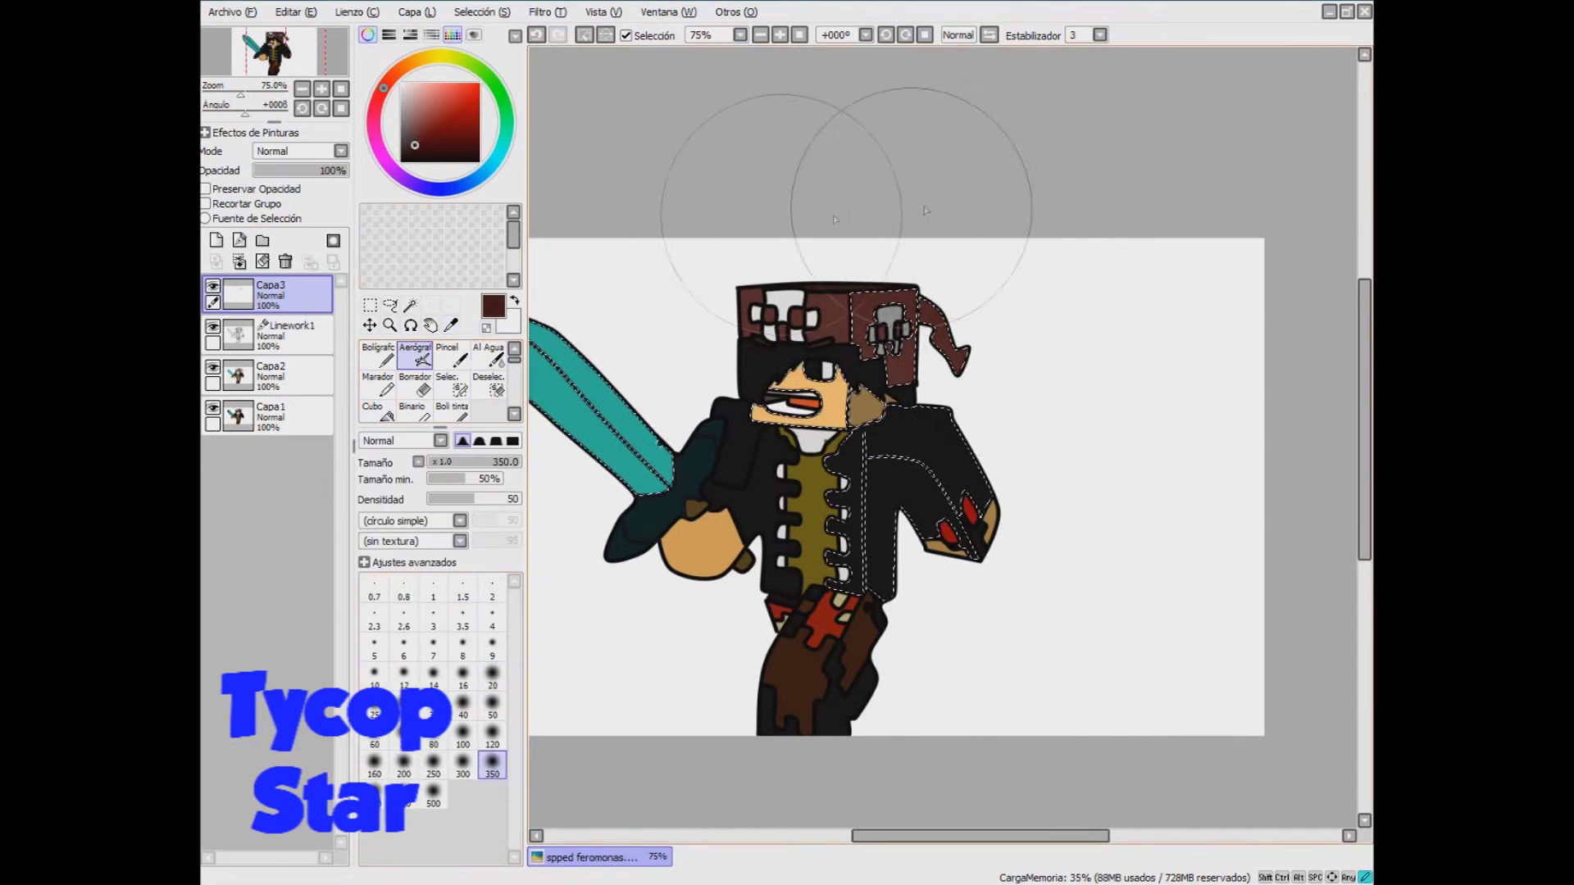
# - Airbrush shading along the selected sword blade in a darker teal derived from the blade's sampled colour
pyautogui.click(451, 325)
pyautogui.click(574, 381)
pyautogui.click(450, 127)
pyautogui.click(416, 355)
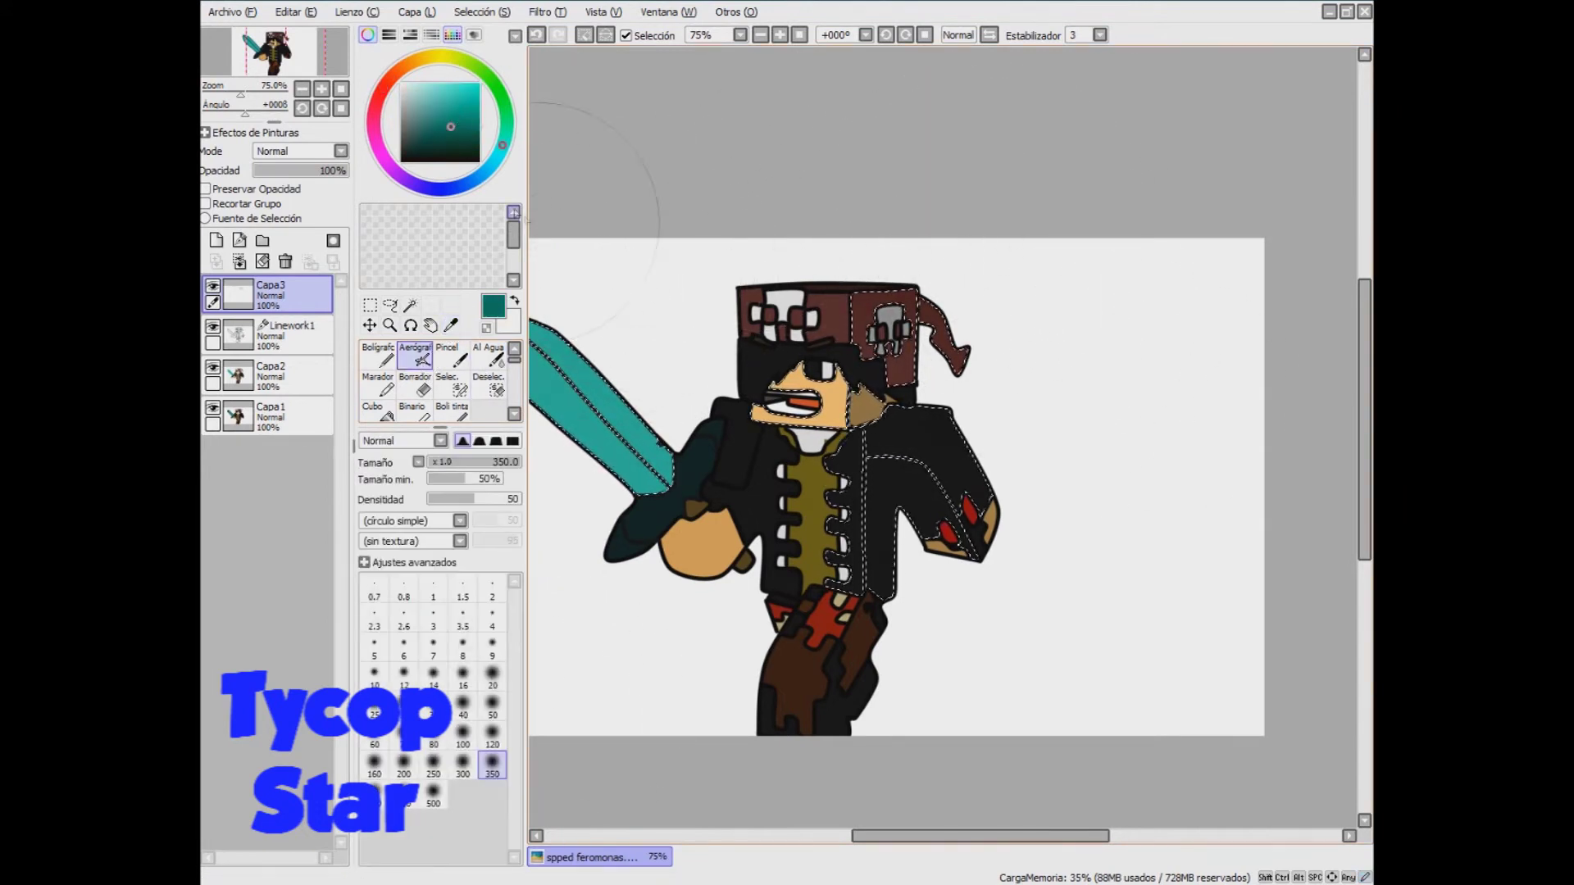
pyautogui.press('Left')
# - Soften the sword blade's shading with a size 120 eraser and return to the airbrush
pyautogui.click(414, 384)
pyautogui.click(492, 764)
pyautogui.click(491, 734)
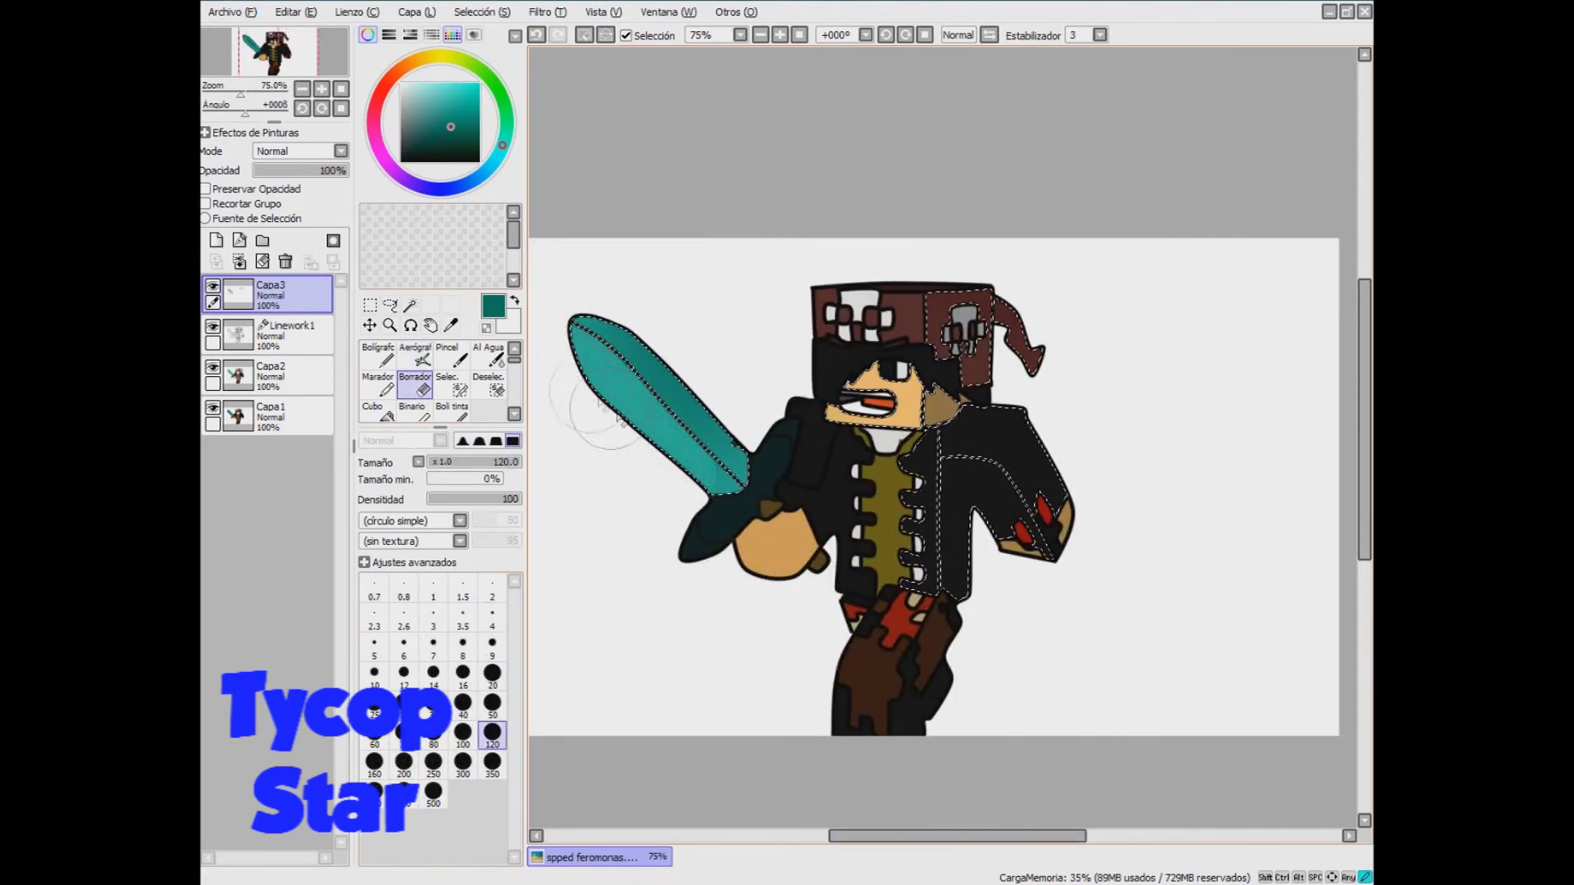
pyautogui.press('e')
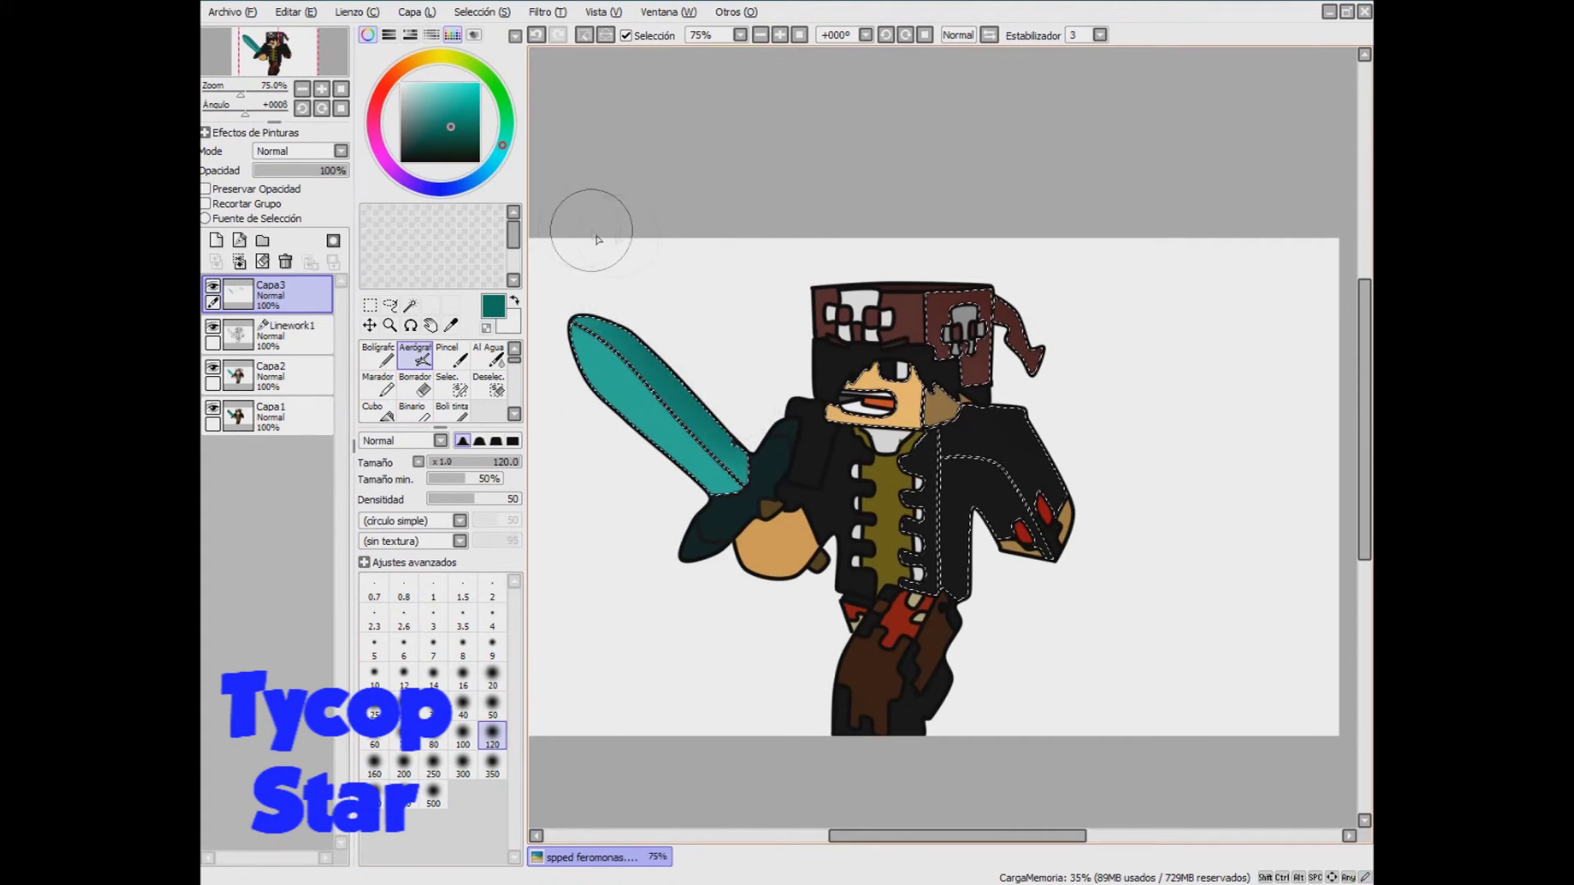
# - Airbrush shading onto the face at size 35 in a darker brown derived from the sampled skin colour
pyautogui.click(450, 326)
pyautogui.click(908, 407)
pyautogui.click(427, 117)
pyautogui.click(415, 355)
pyautogui.click(492, 706)
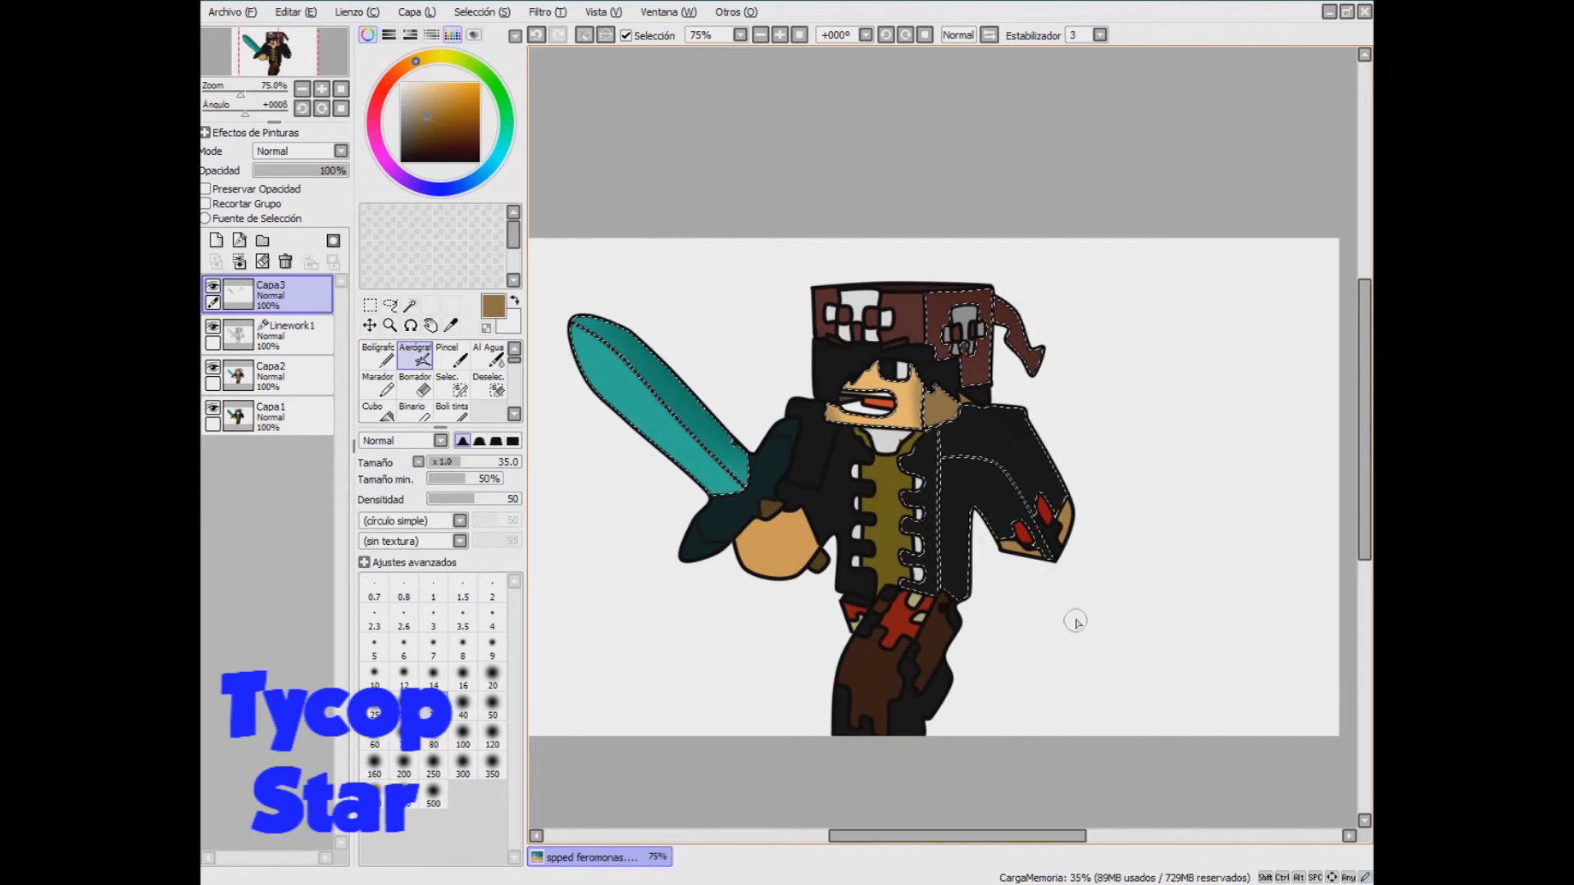
# - Increase the line pressure at points along the character's and sword's outlines on Linework1 to thicken the strokes
pyautogui.click(295, 326)
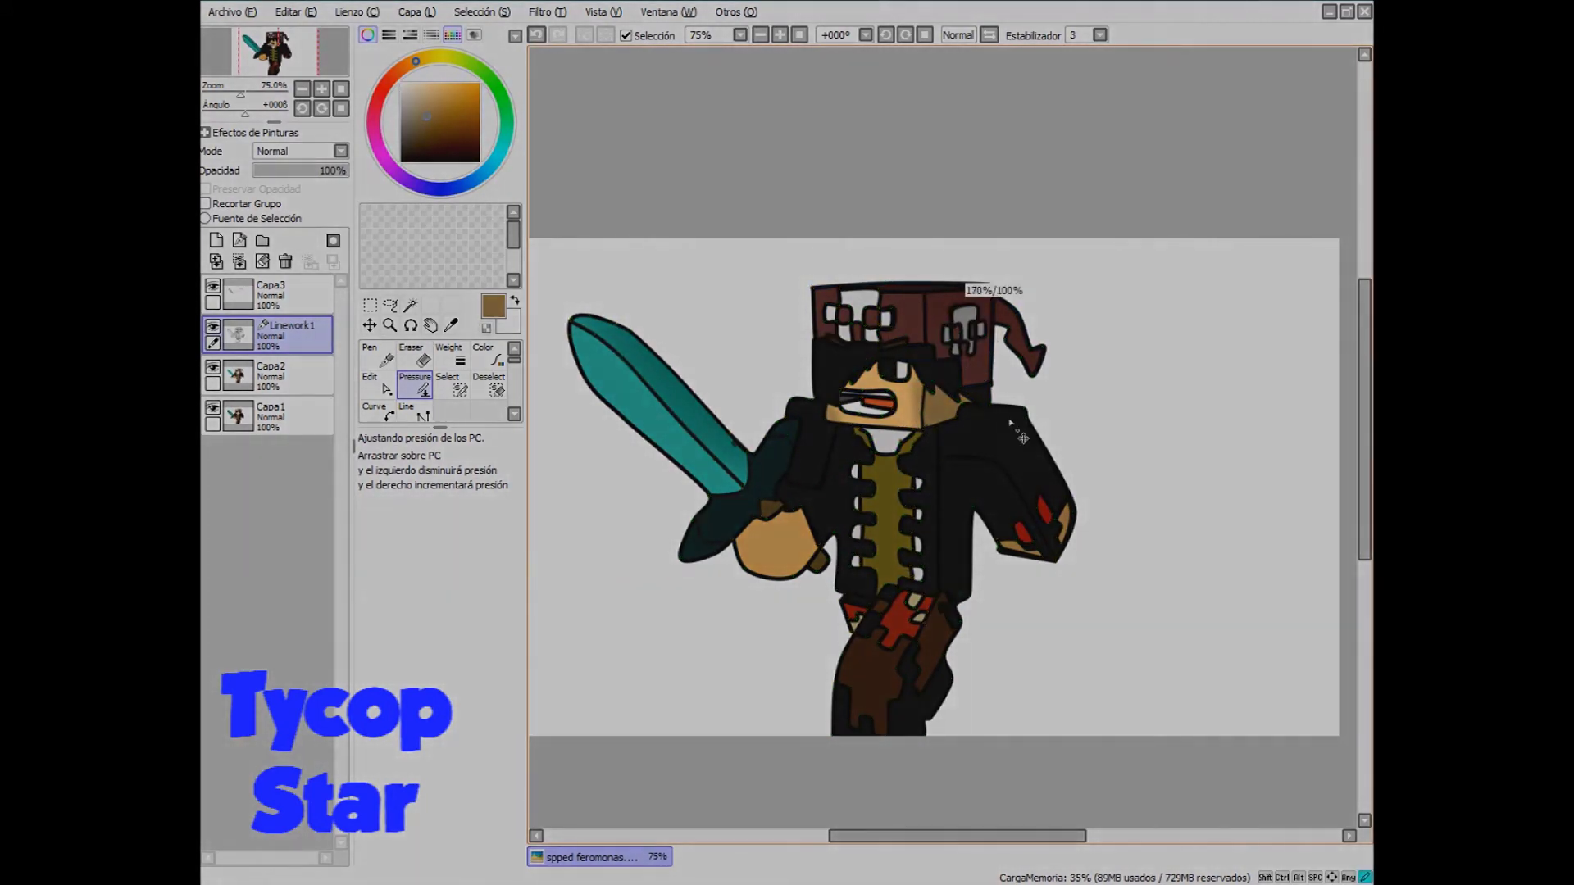
pyautogui.moveTo(713, 310); pyautogui.dragTo(777, 386)
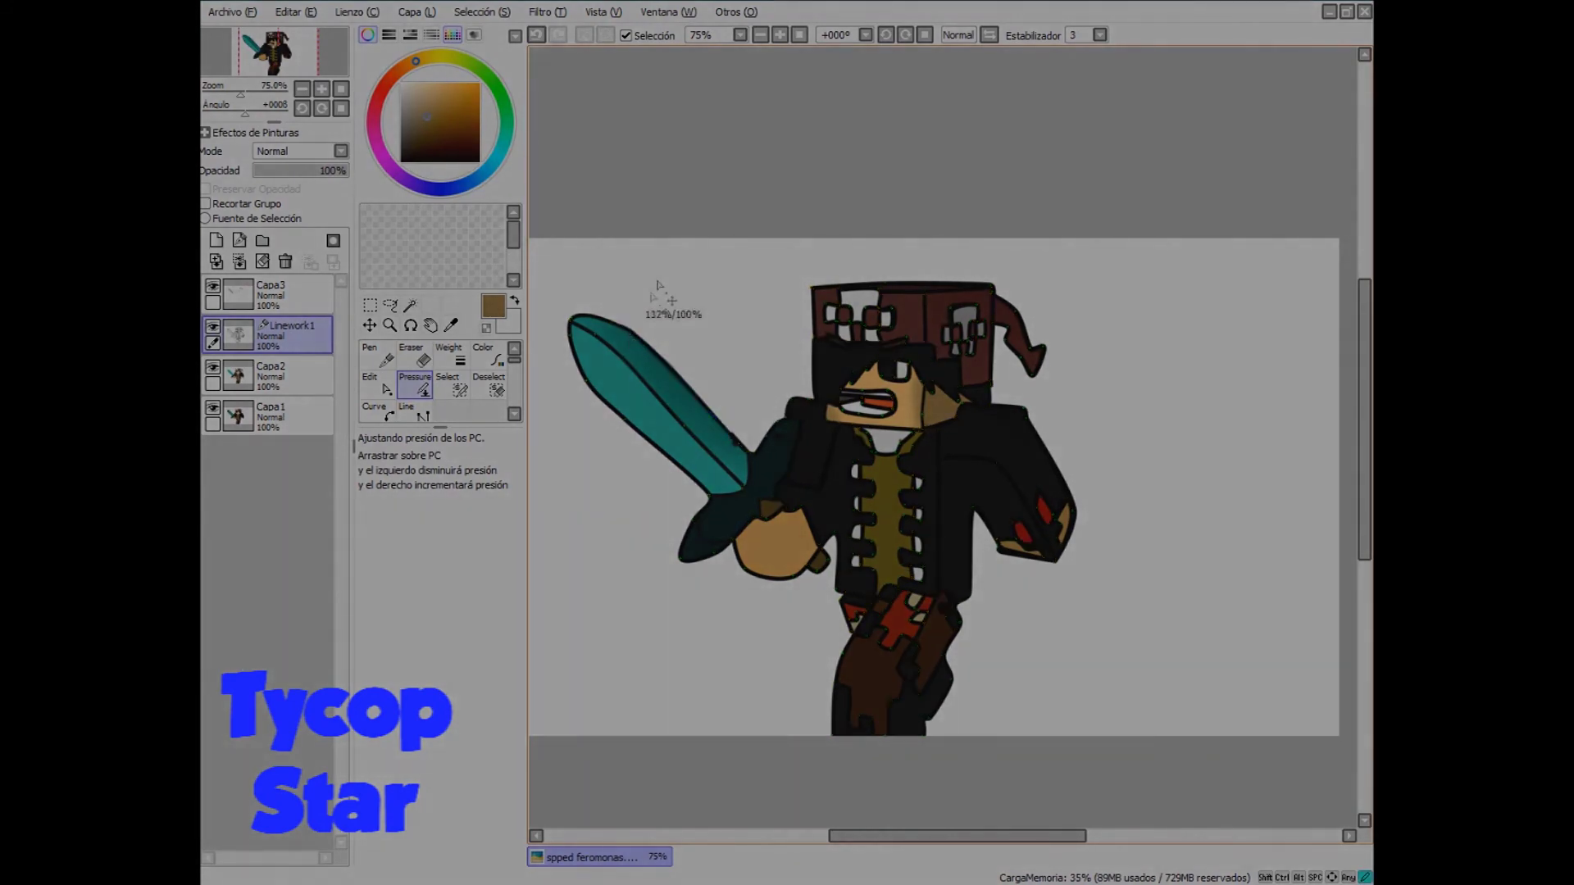
pyautogui.moveTo(579, 315); pyautogui.dragTo(627, 124)
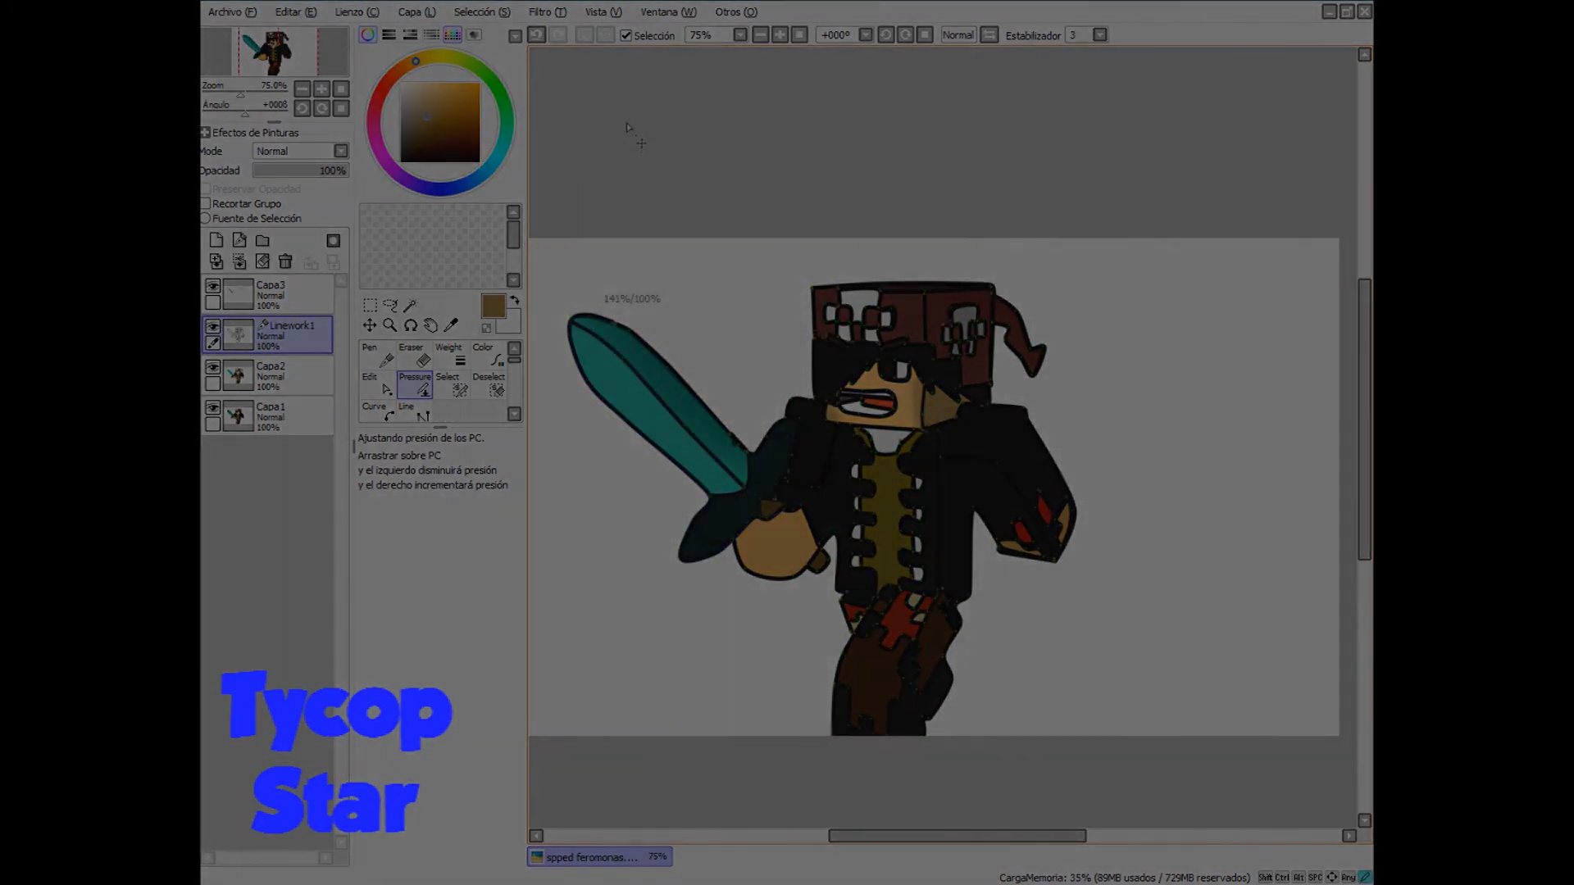
pyautogui.moveTo(922, 676); pyautogui.dragTo(957, 798)
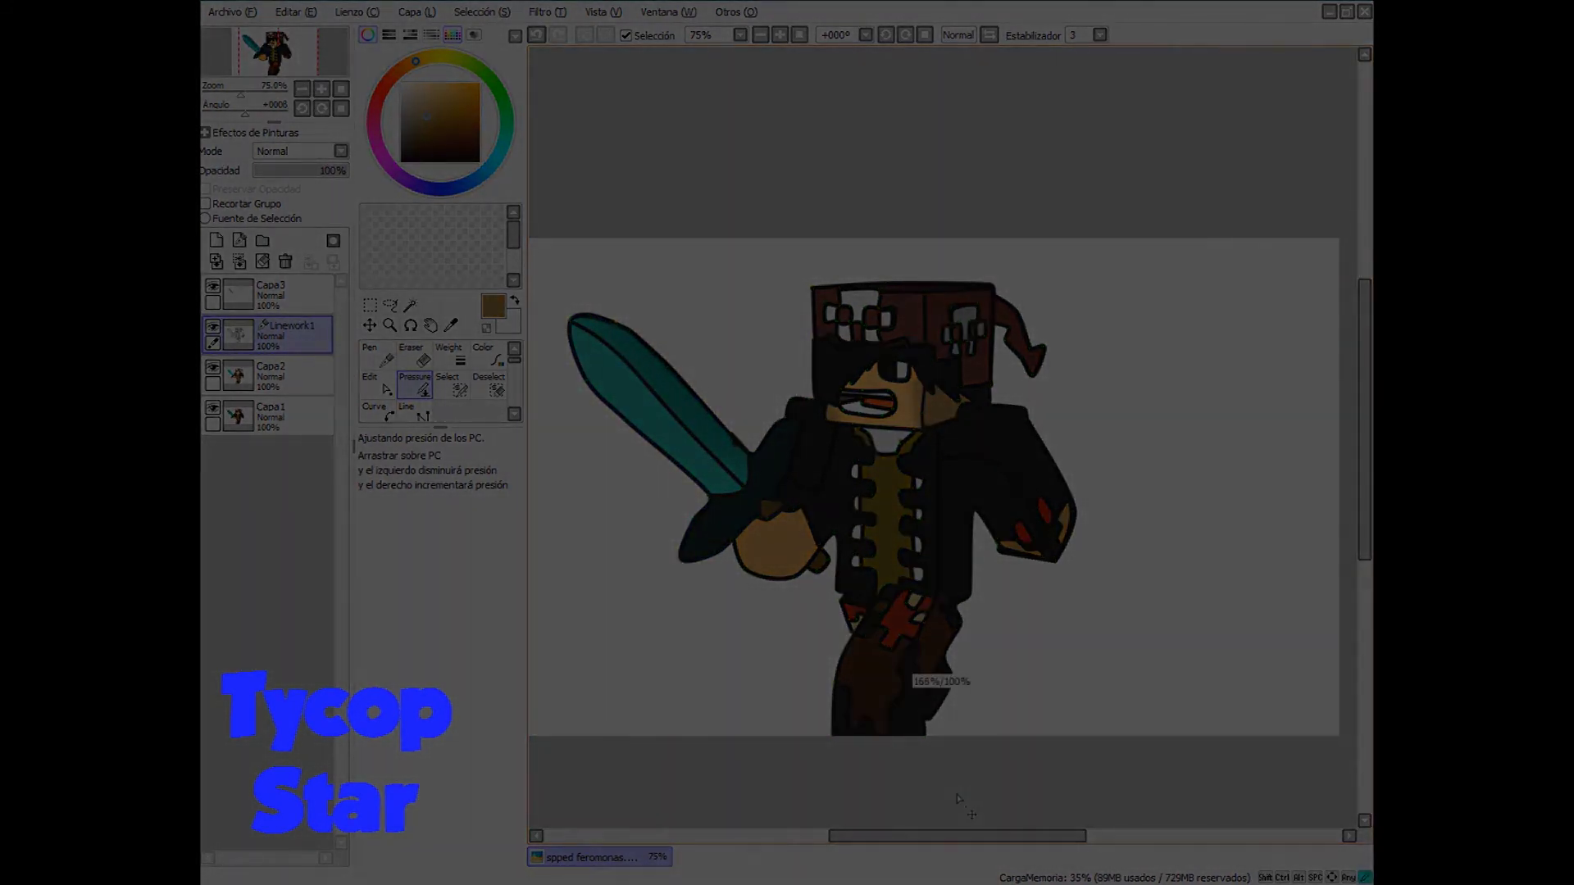
# - Make Capa2 the active layer and start exporting the drawing as an image file
pyautogui.click(301, 371)
pyautogui.click(233, 11)
pyautogui.moveTo(328, 168)
pyautogui.click(525, 225)
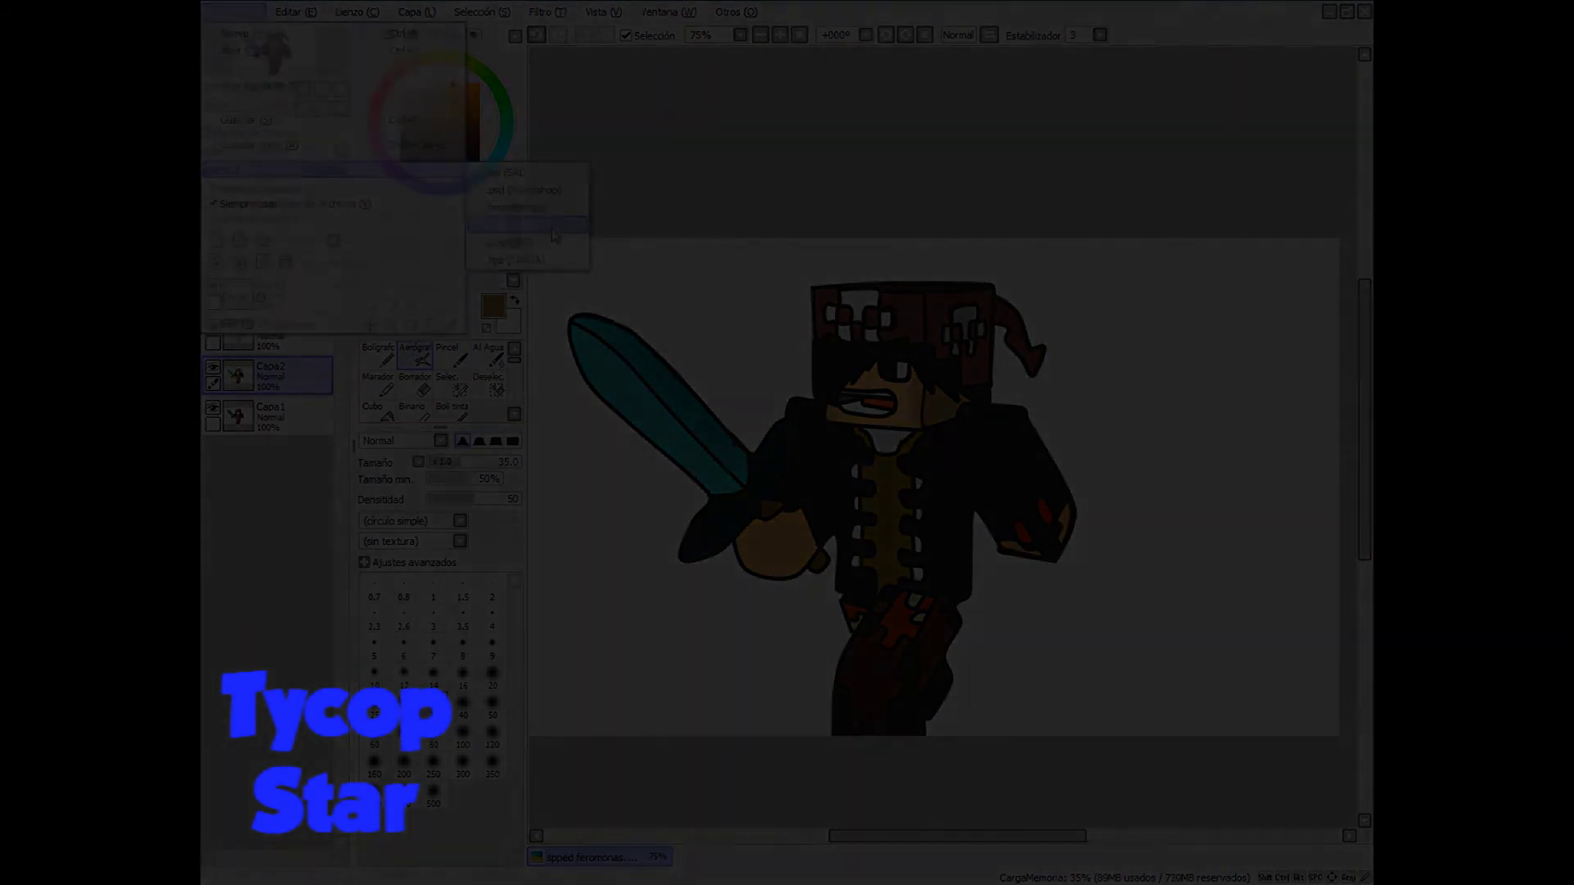